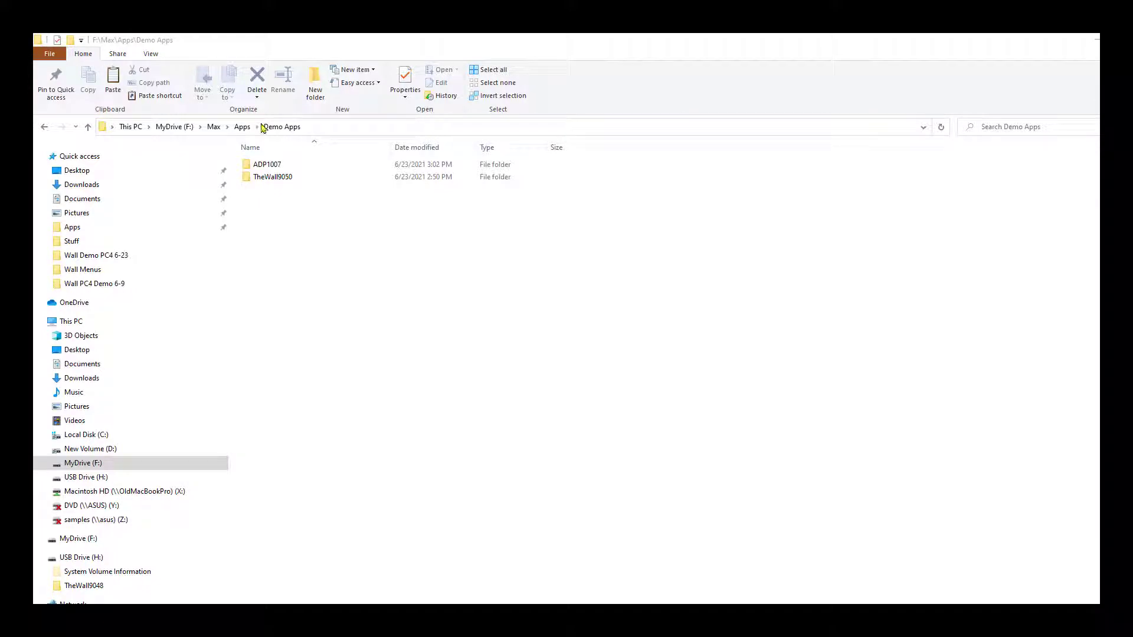
# Open the TheWall9050 folder in Demo Apps, select TheWall9050.exe and switch to the TheWall9050 application window.
pyautogui.click(273, 180)
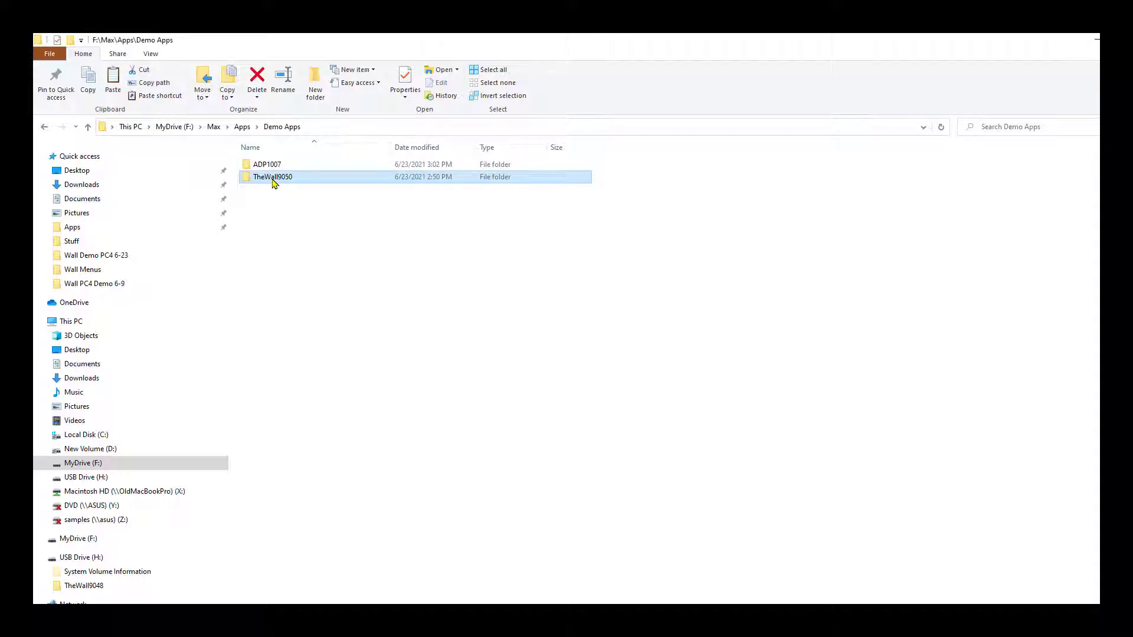
pyautogui.doubleClick(272, 180)
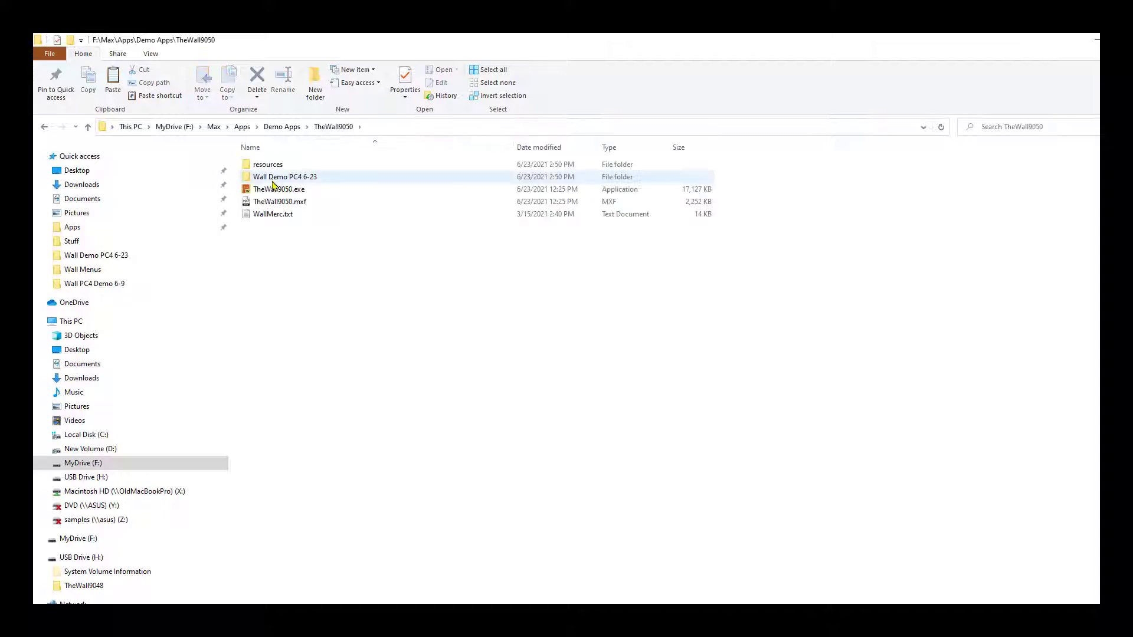
pyautogui.click(302, 193)
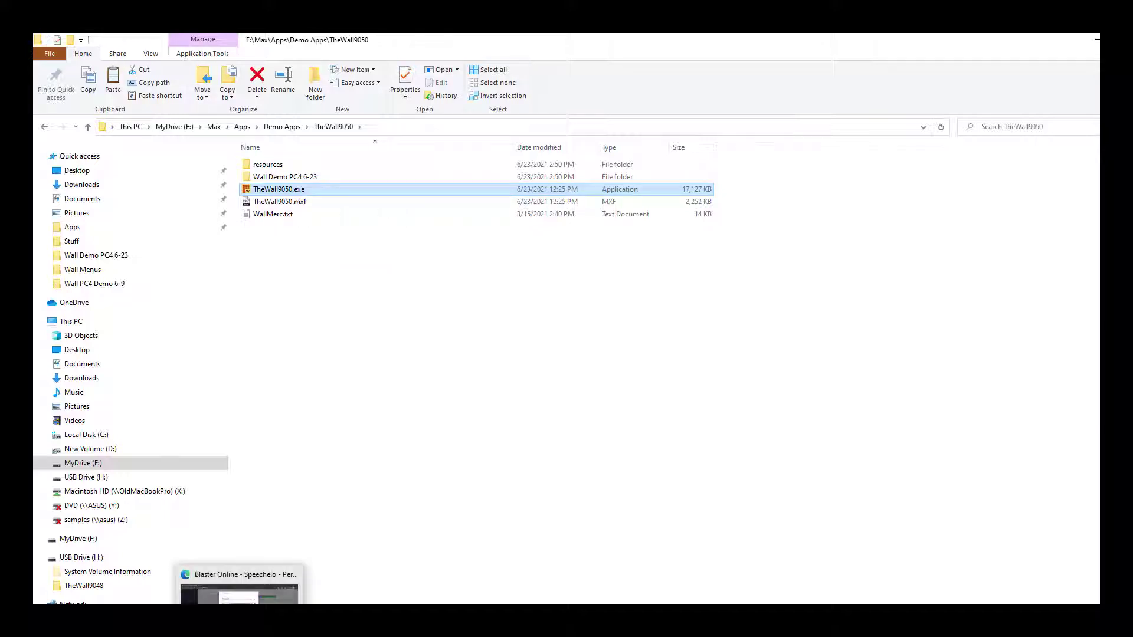
pyautogui.moveTo(283, 632)
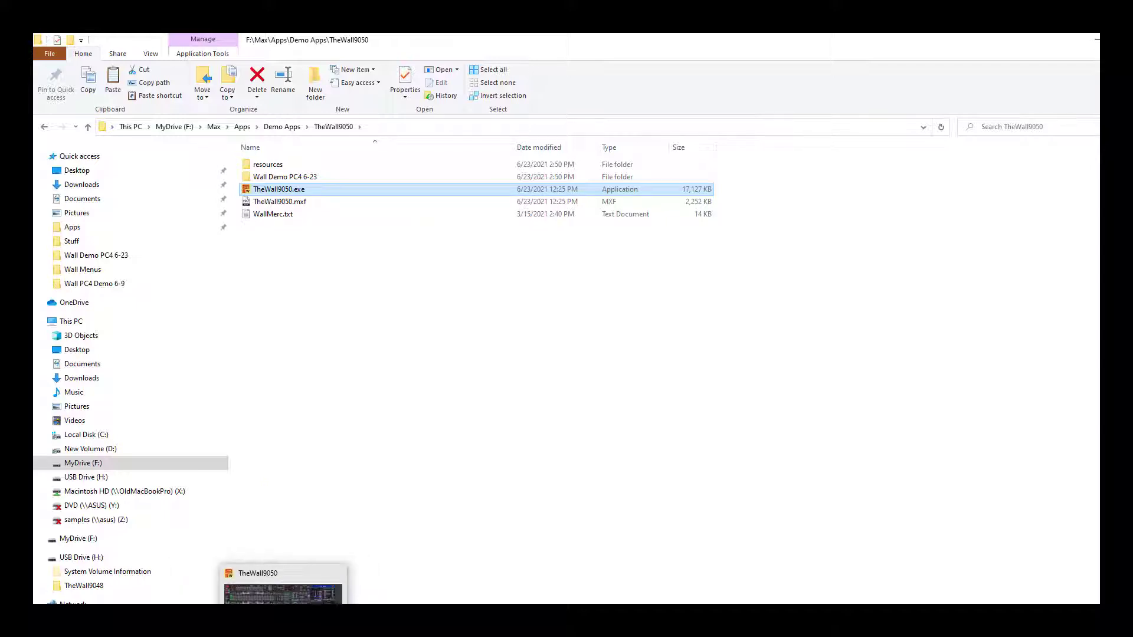
pyautogui.click(283, 631)
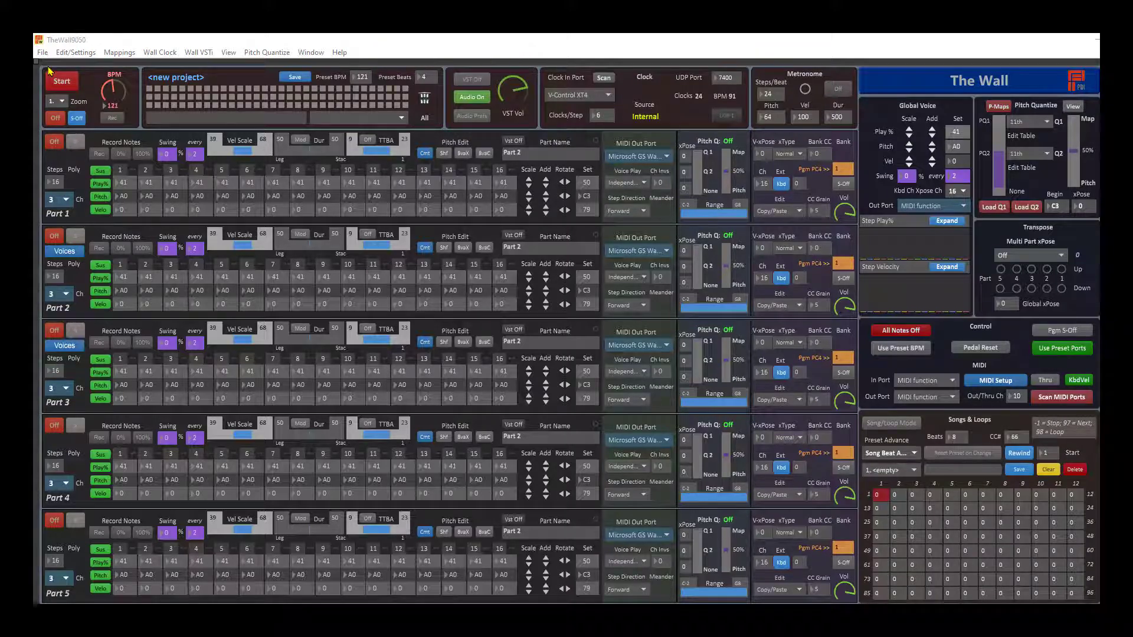
pyautogui.click(251, 43)
pyautogui.click(272, 43)
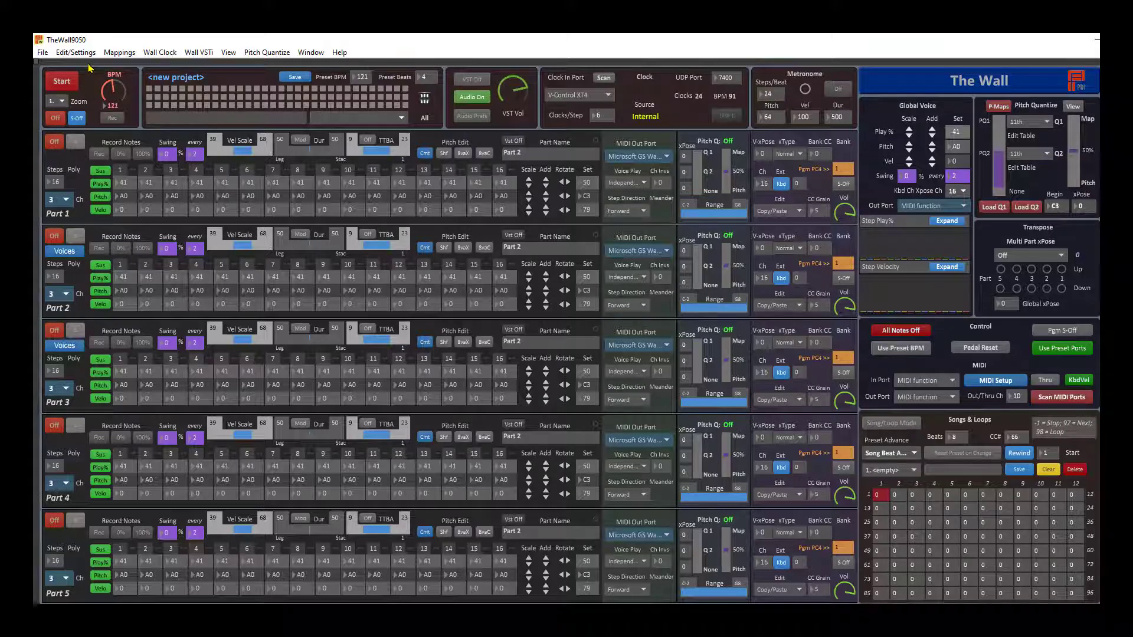
# Open the project file Wall Demo PC4 6-23.json from the Wall Demo PC4 6-23 folder.
pyautogui.click(42, 53)
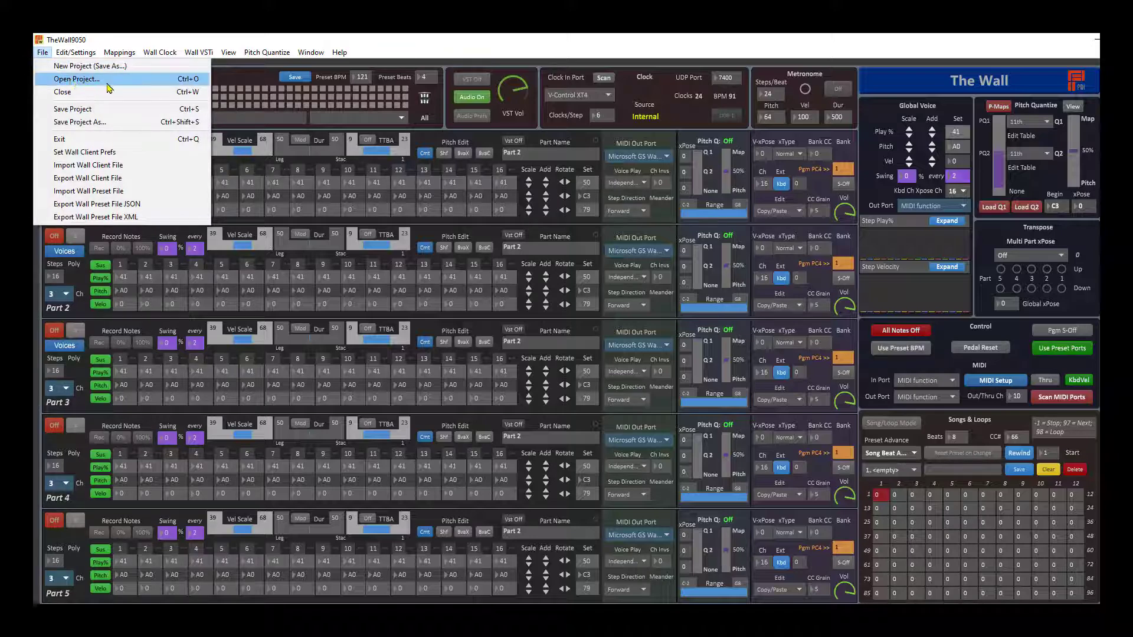
pyautogui.click(137, 81)
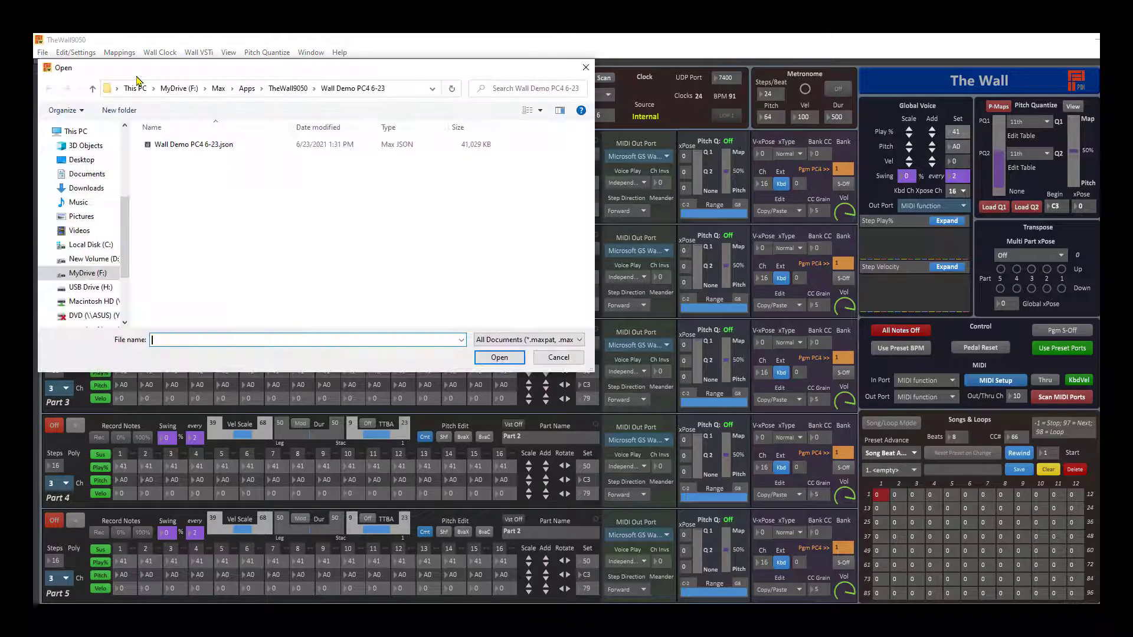
pyautogui.click(287, 89)
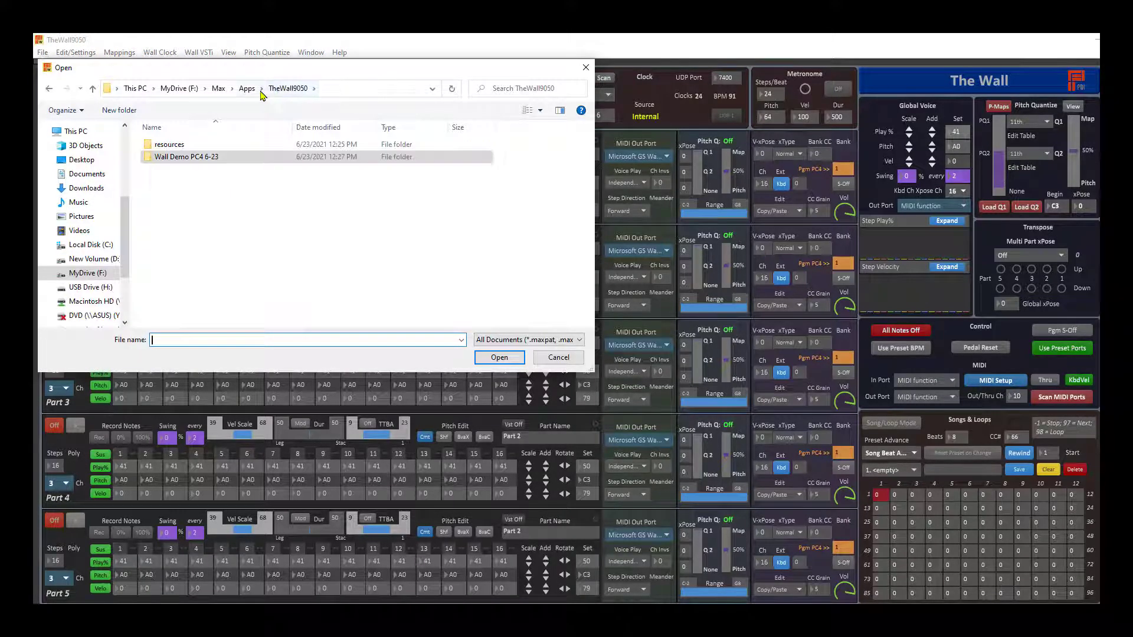
pyautogui.click(182, 162)
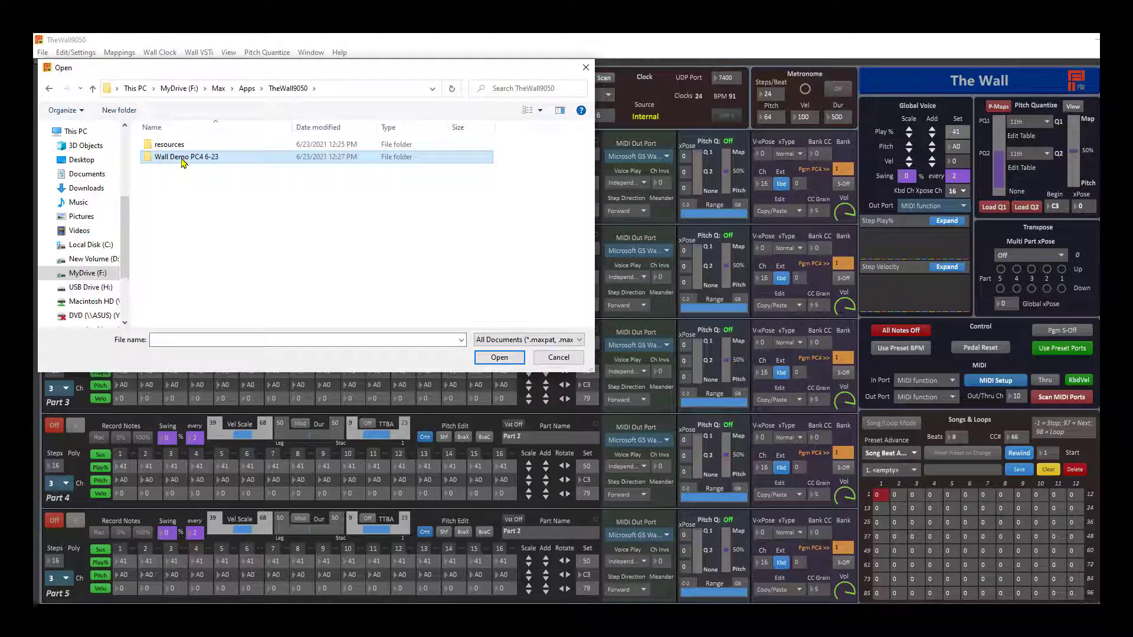
pyautogui.doubleClick(182, 157)
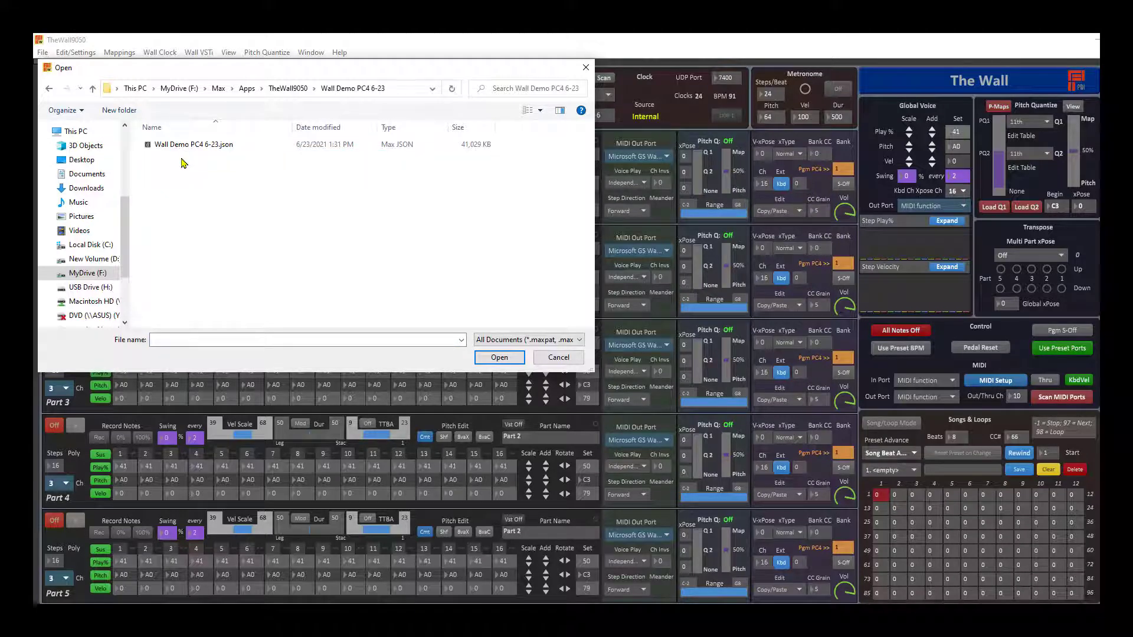
pyautogui.click(195, 152)
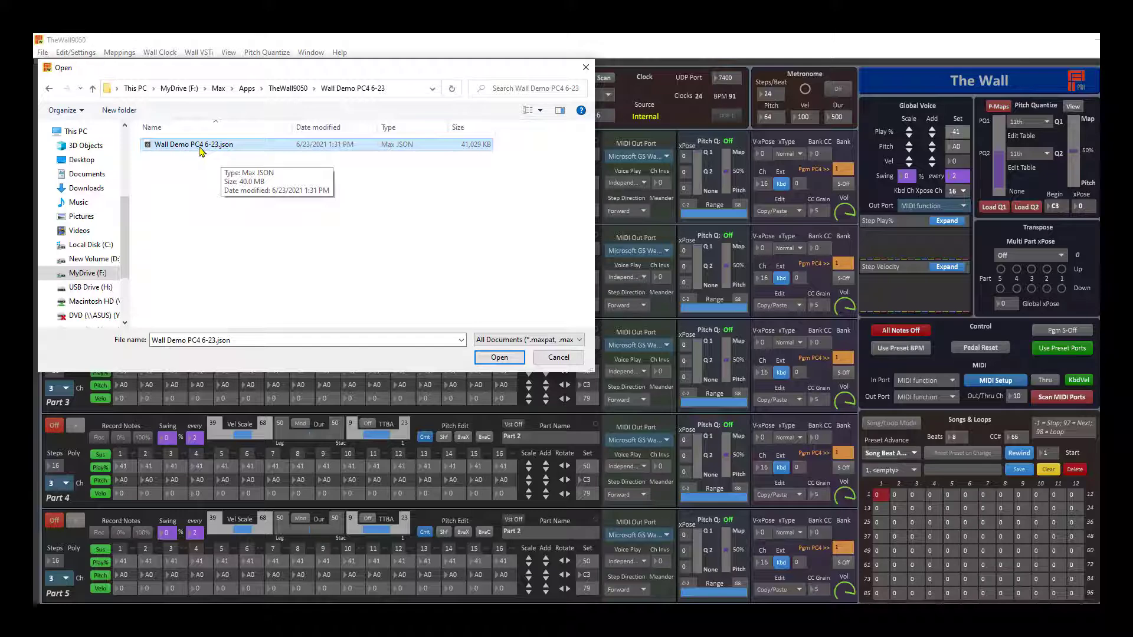
pyautogui.doubleClick(199, 146)
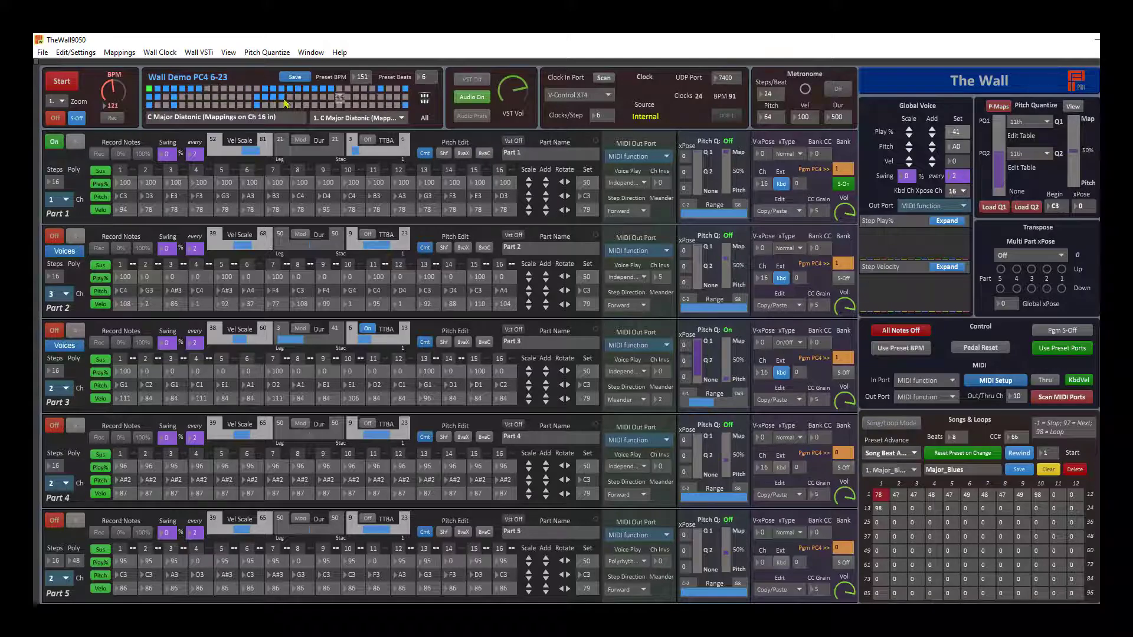
# Look through the loaded project's preset list, the Q1 pitch quantize scales and the saved songs.
pyautogui.click(348, 120)
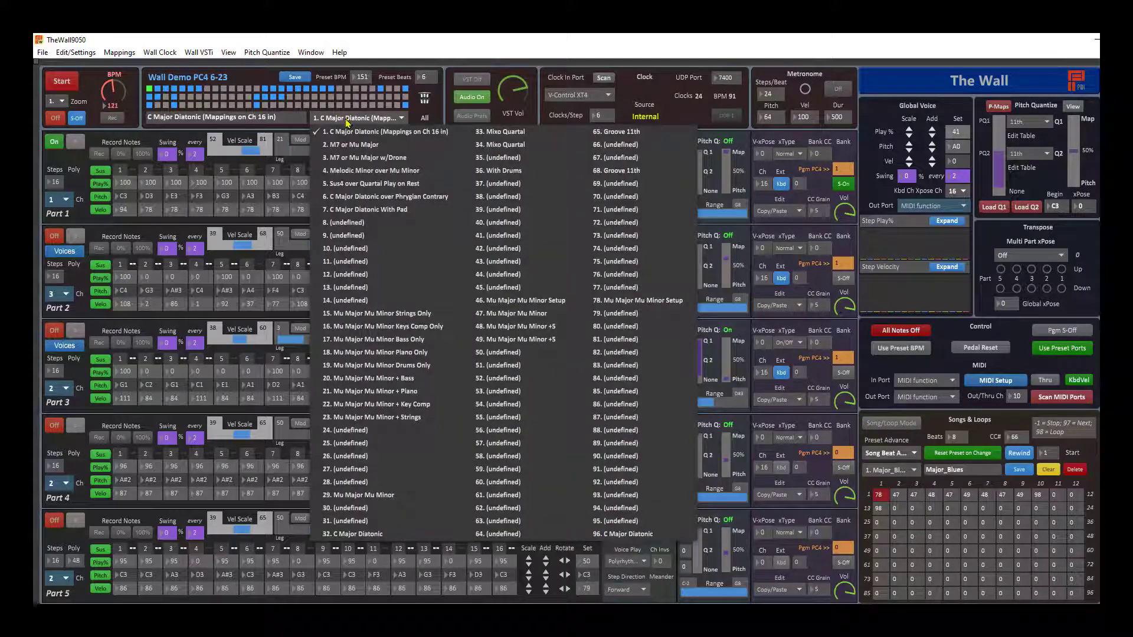
pyautogui.click(251, 77)
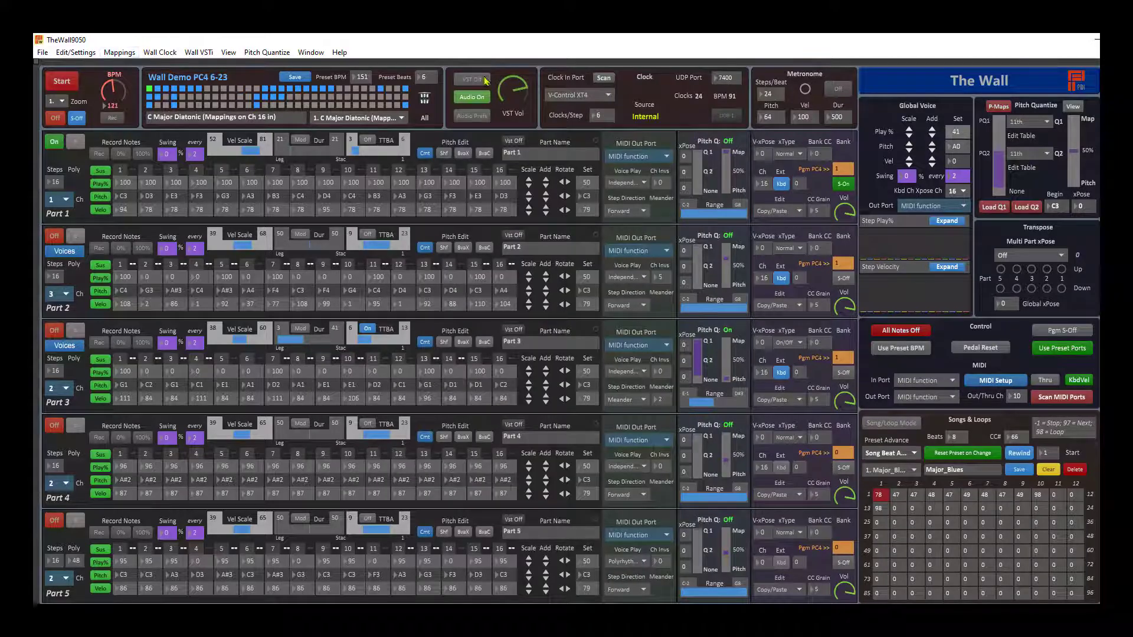
pyautogui.click(1025, 122)
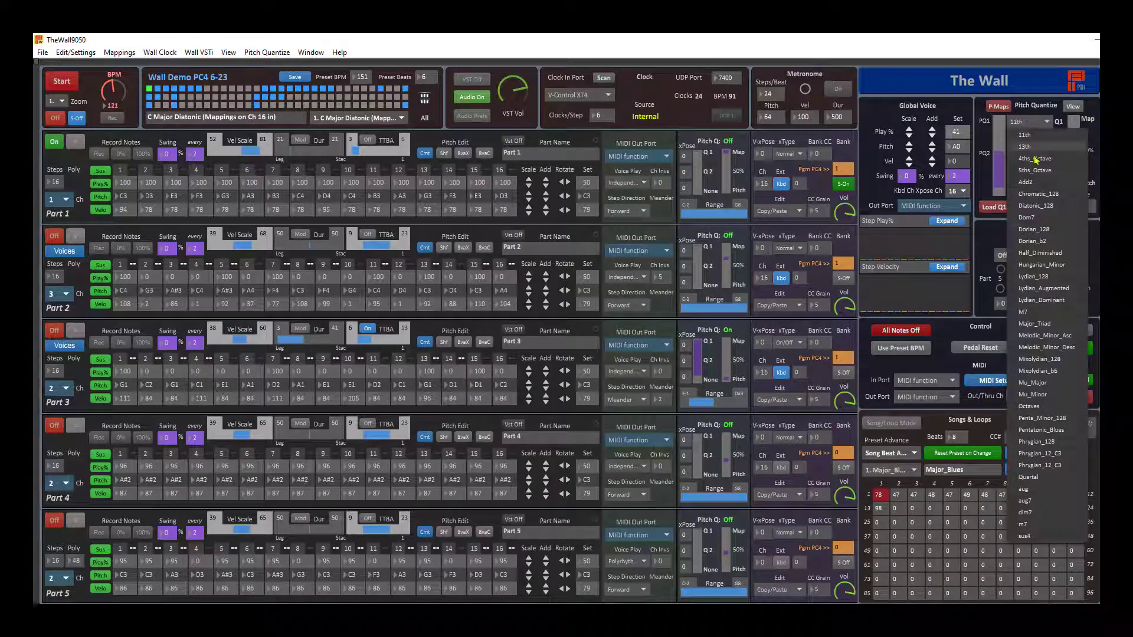
pyautogui.click(898, 472)
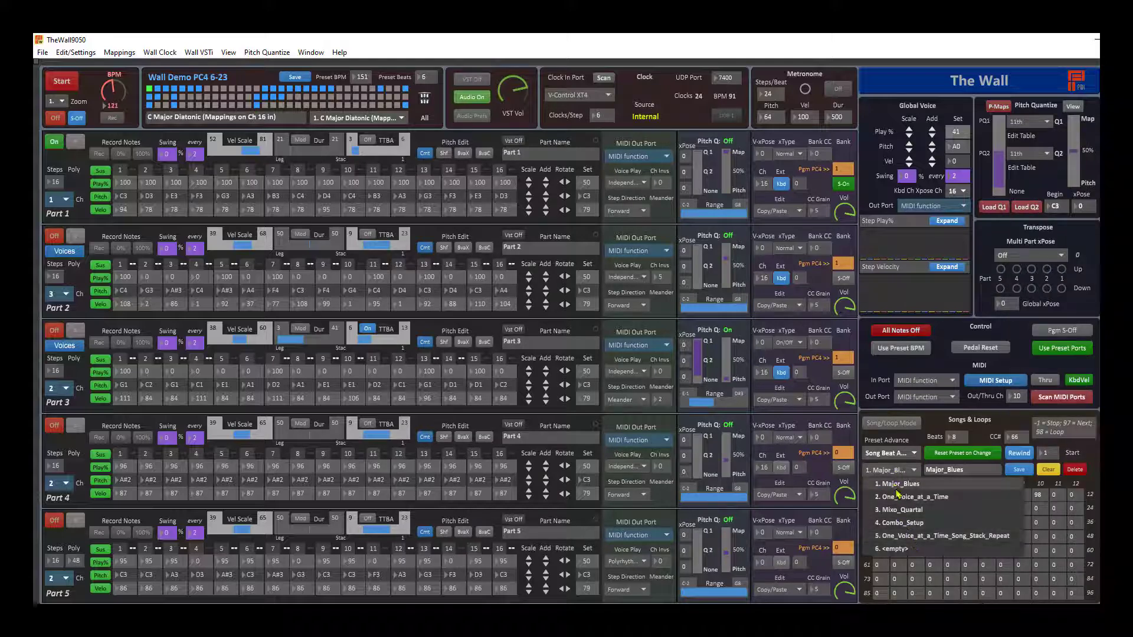
# View the Wall client preferences in the Client Objects list and close it again.
pyautogui.click(42, 53)
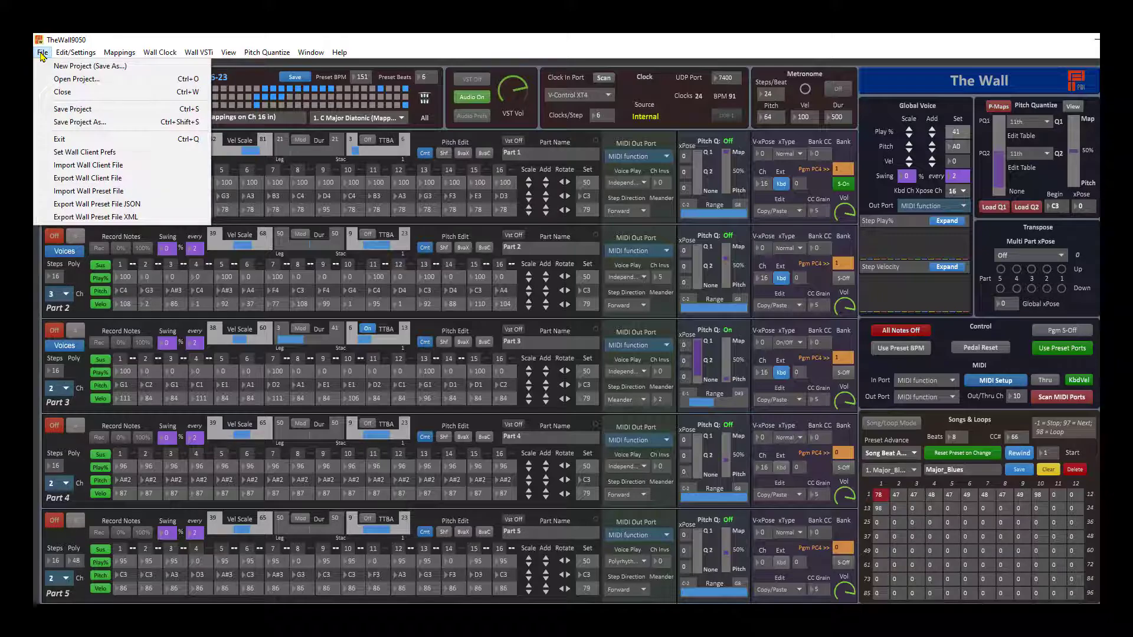
pyautogui.click(84, 153)
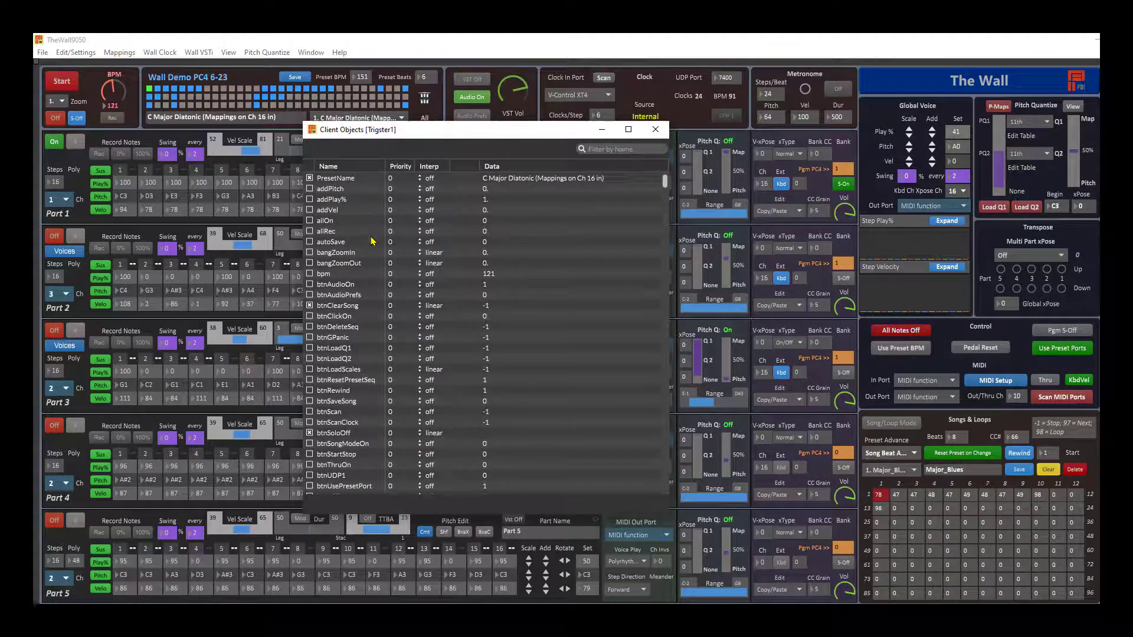
pyautogui.click(655, 129)
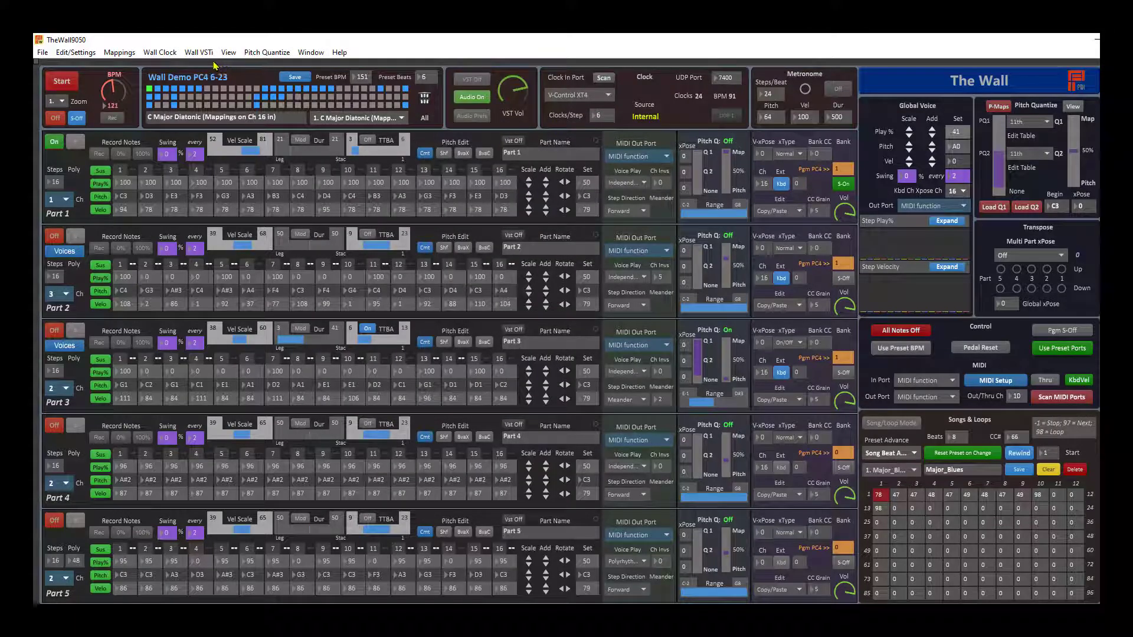
# View the project's MIDI mappings and return to the main Wall window.
pyautogui.click(121, 52)
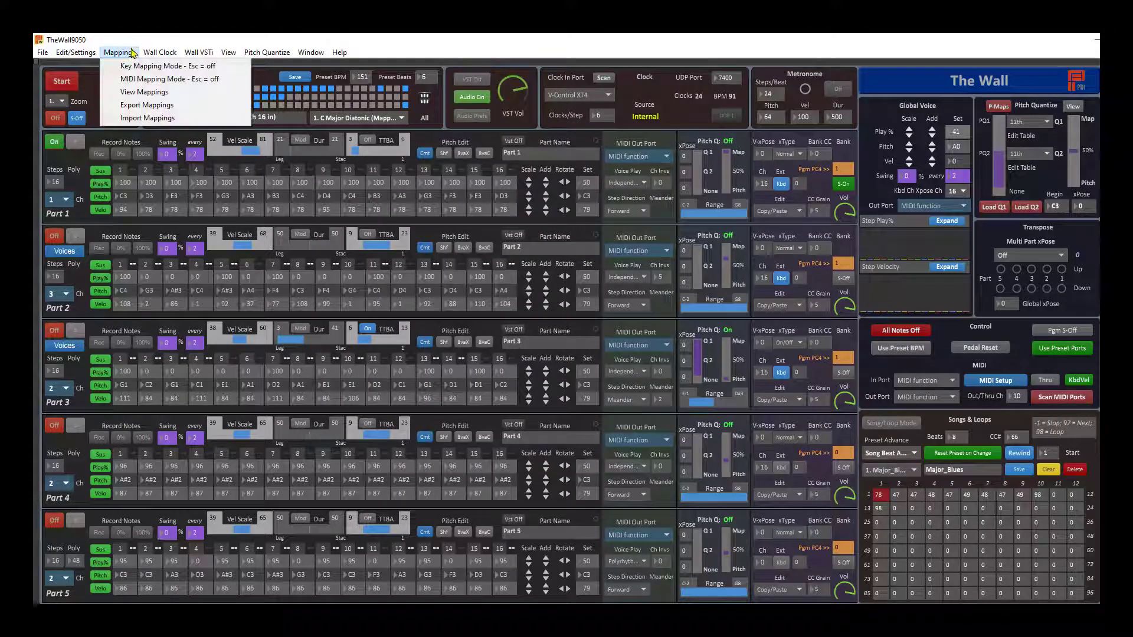
pyautogui.click(144, 92)
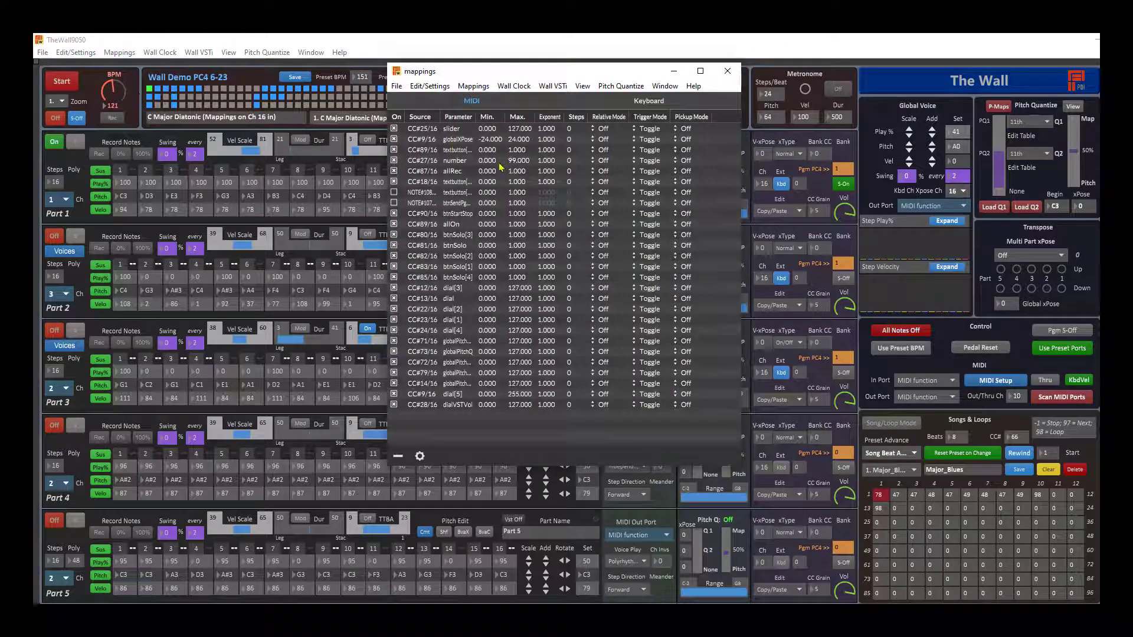
pyautogui.click(727, 71)
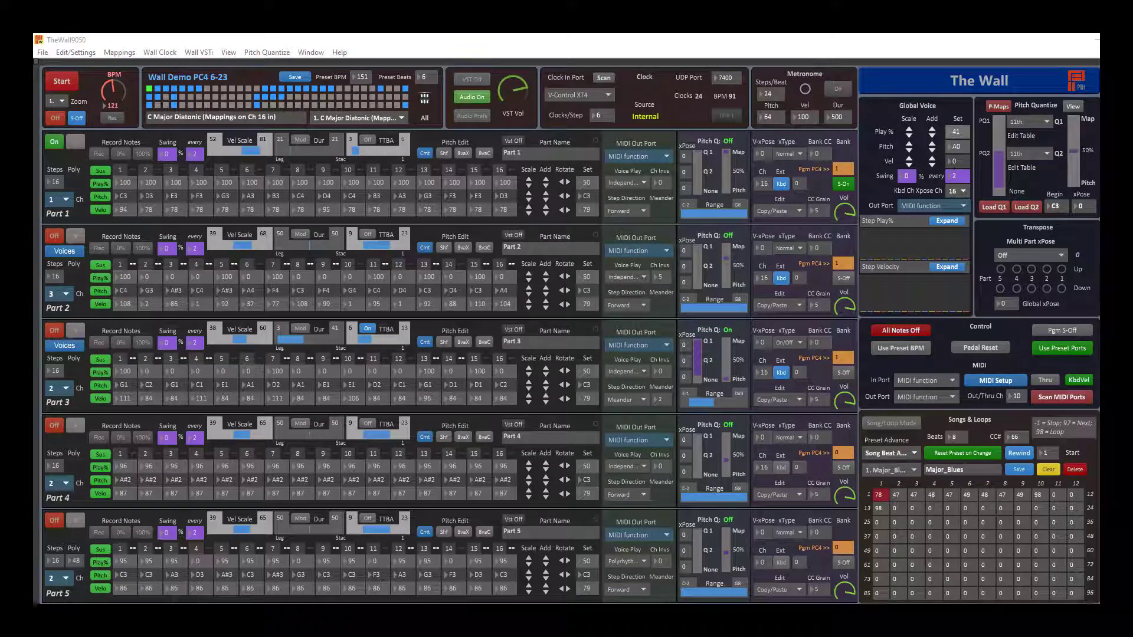
pyautogui.click(217, 41)
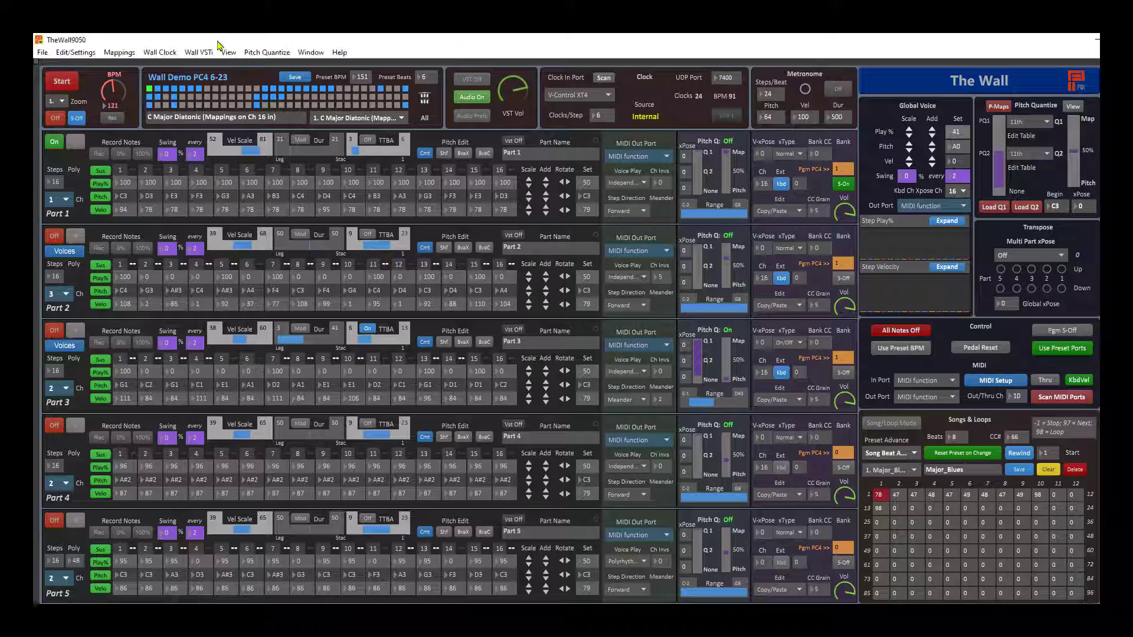
# Create a new project saved as "My New Project" in the TheWall9050 folder.
pyautogui.click(42, 52)
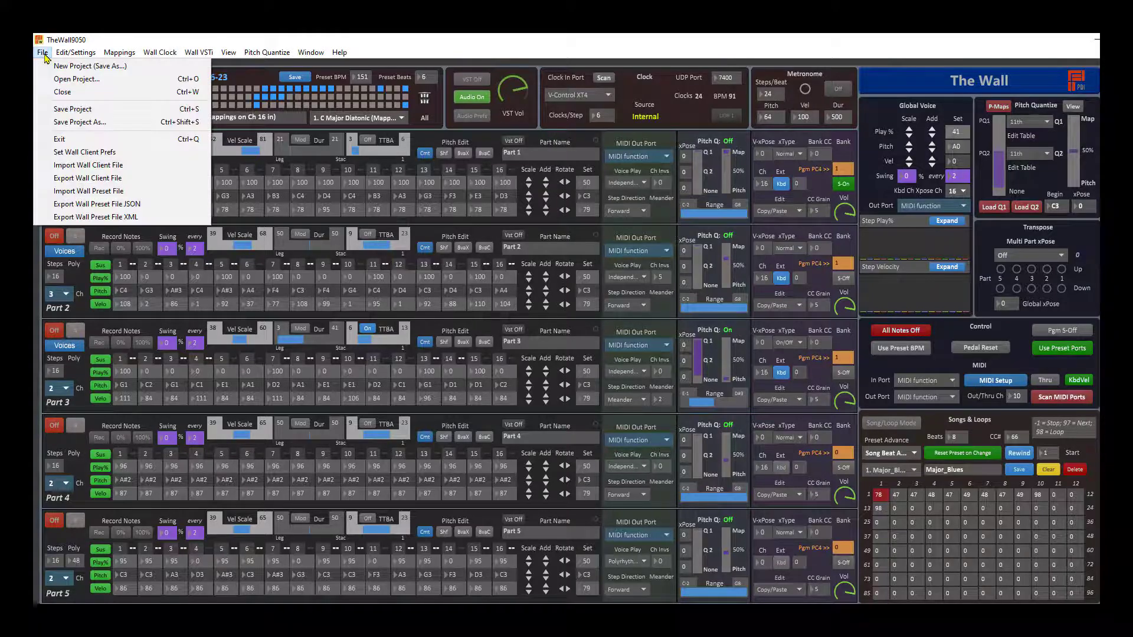
pyautogui.click(56, 67)
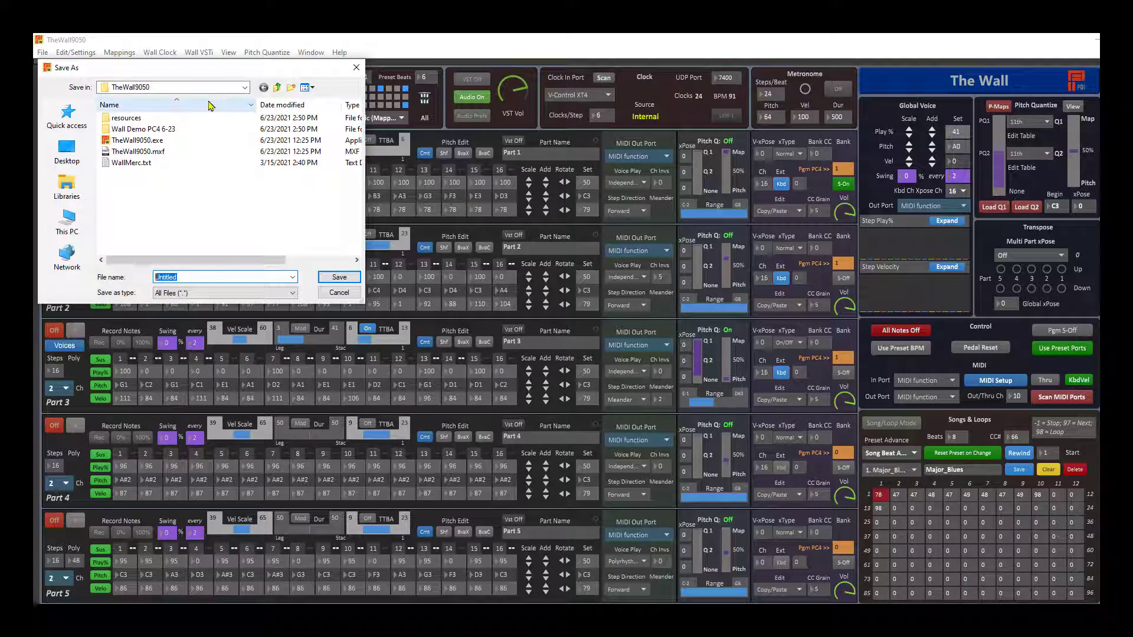
pyautogui.write('My New Project')
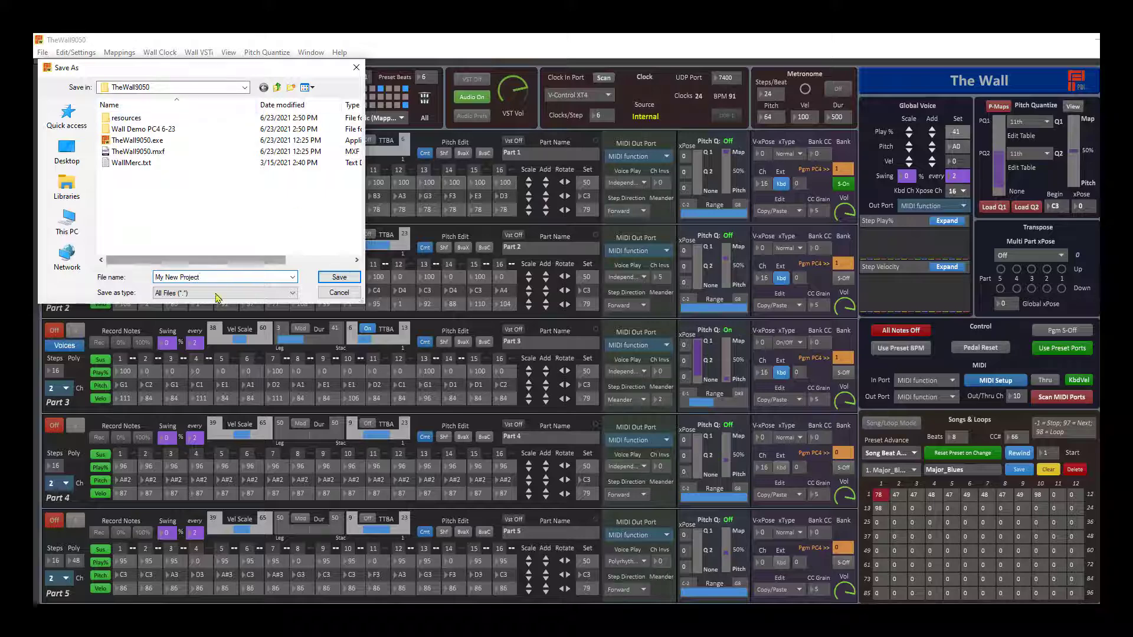
pyautogui.click(332, 280)
pyautogui.click(332, 281)
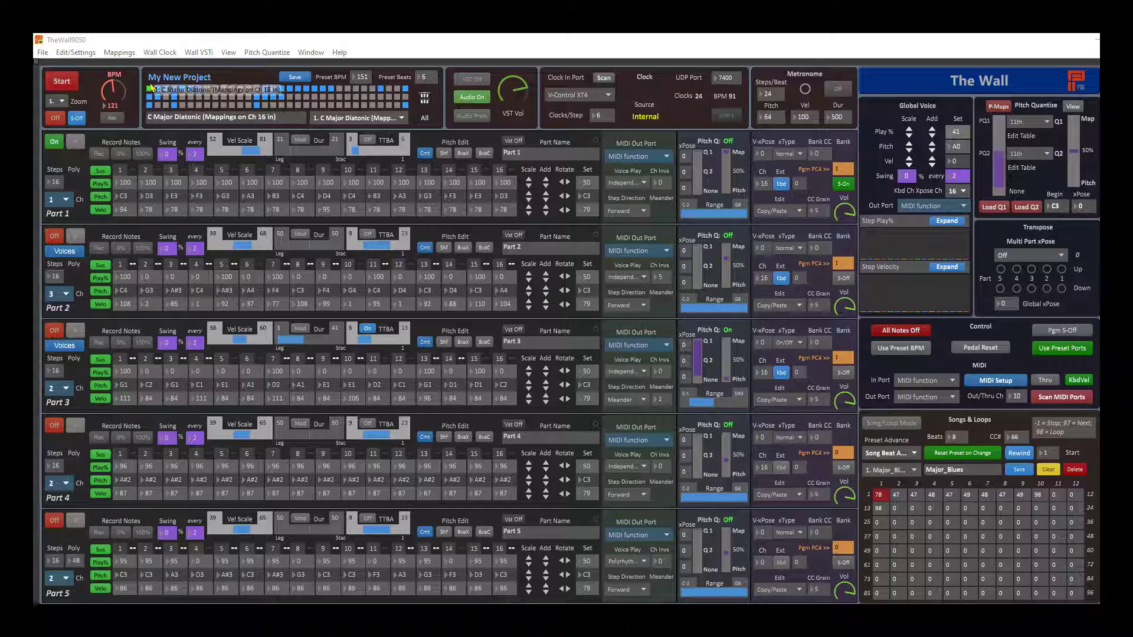
# Reopen the Wall Demo PC4 6-23 project from its own folder inside TheWall9050.
pyautogui.click(164, 41)
pyautogui.click(43, 53)
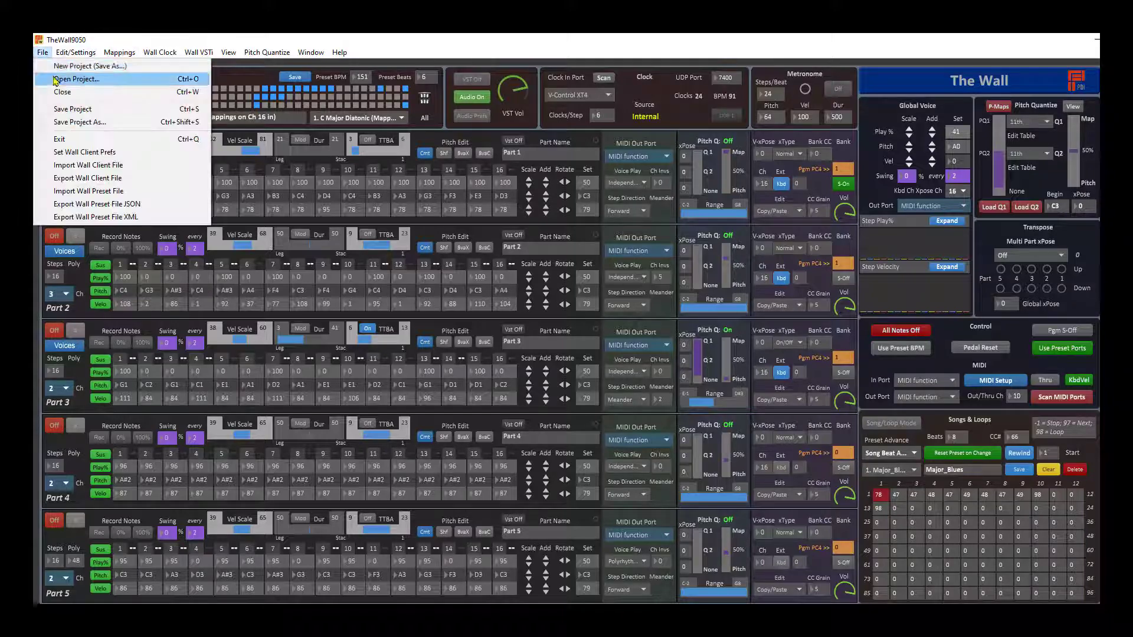
pyautogui.click(53, 79)
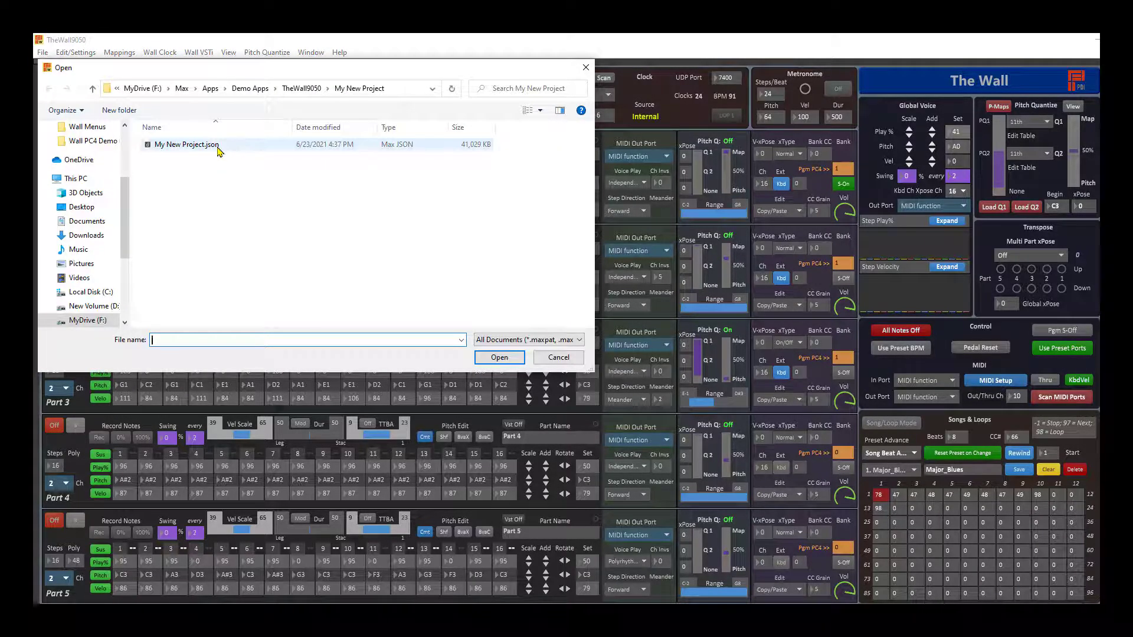
pyautogui.click(298, 89)
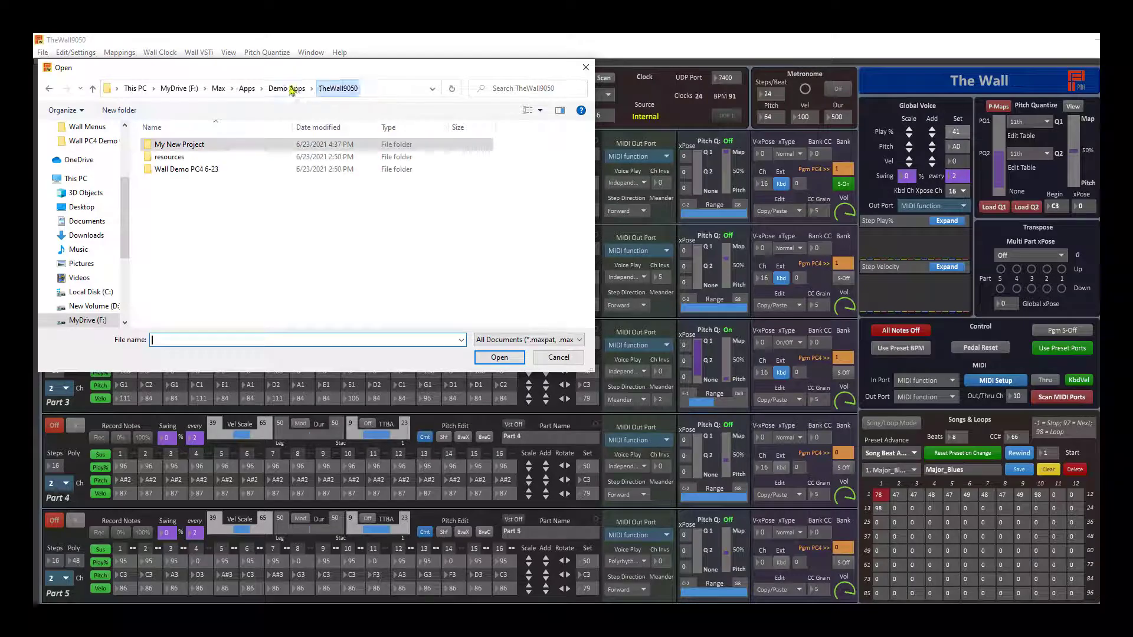
pyautogui.doubleClick(202, 170)
pyautogui.click(184, 147)
pyautogui.doubleClick(184, 145)
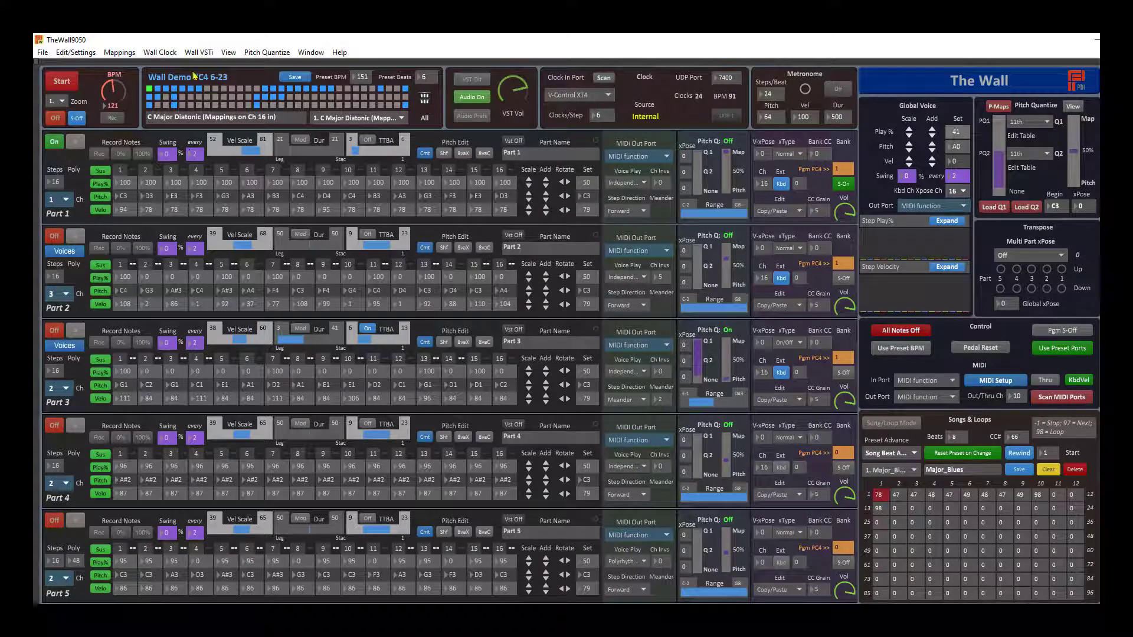
# Save the Wall Demo PC4 6-23 project under its existing name.
pyautogui.click(42, 52)
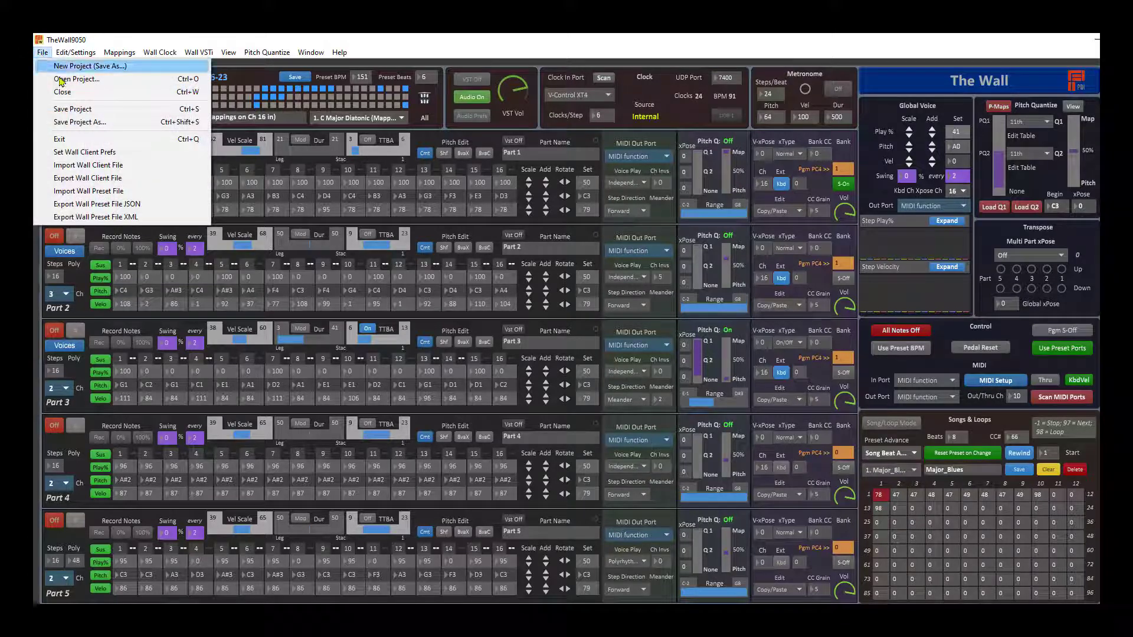
pyautogui.click(69, 110)
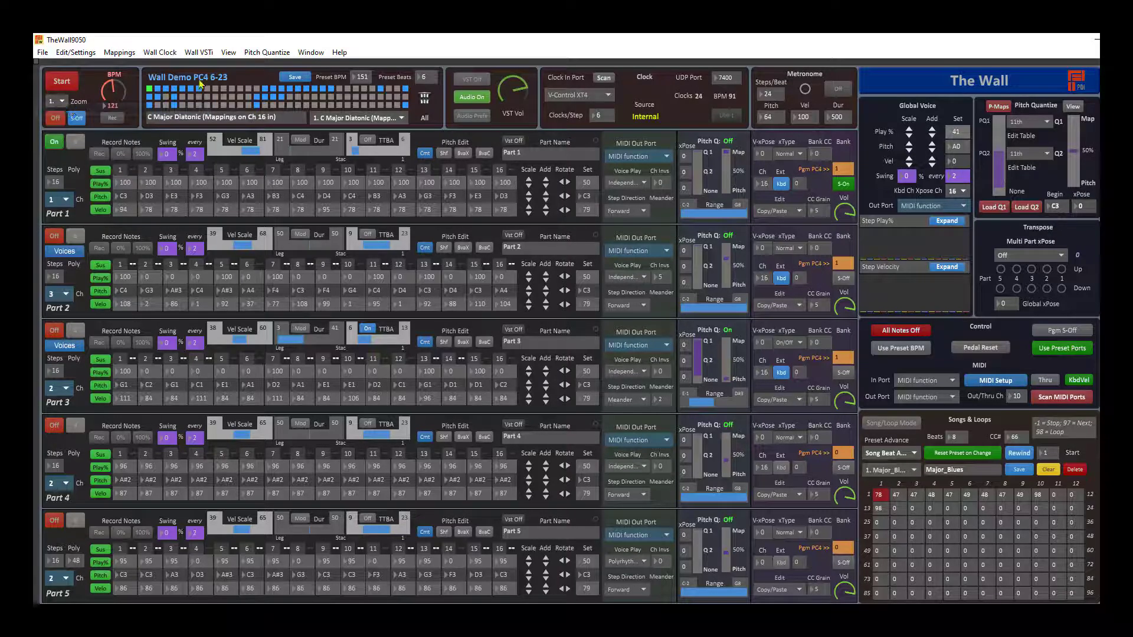
# Save the Wall Demo PC4 6-23 project, and save it under the new name "Yet Another Project" in the TheWall9050 folder.
pyautogui.click(43, 52)
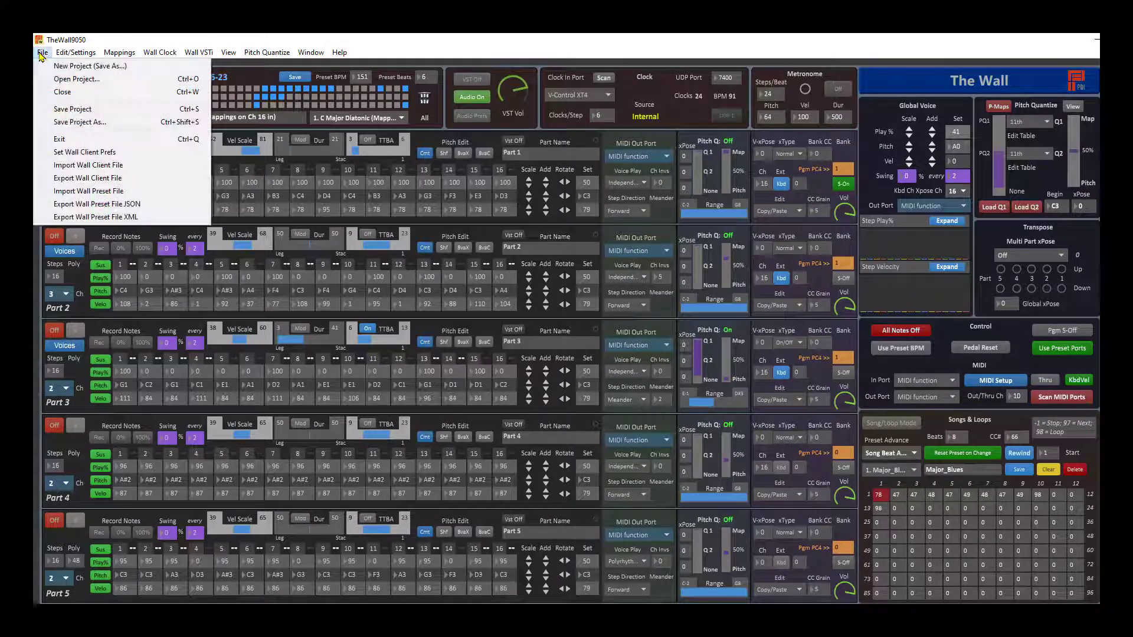
pyautogui.click(59, 108)
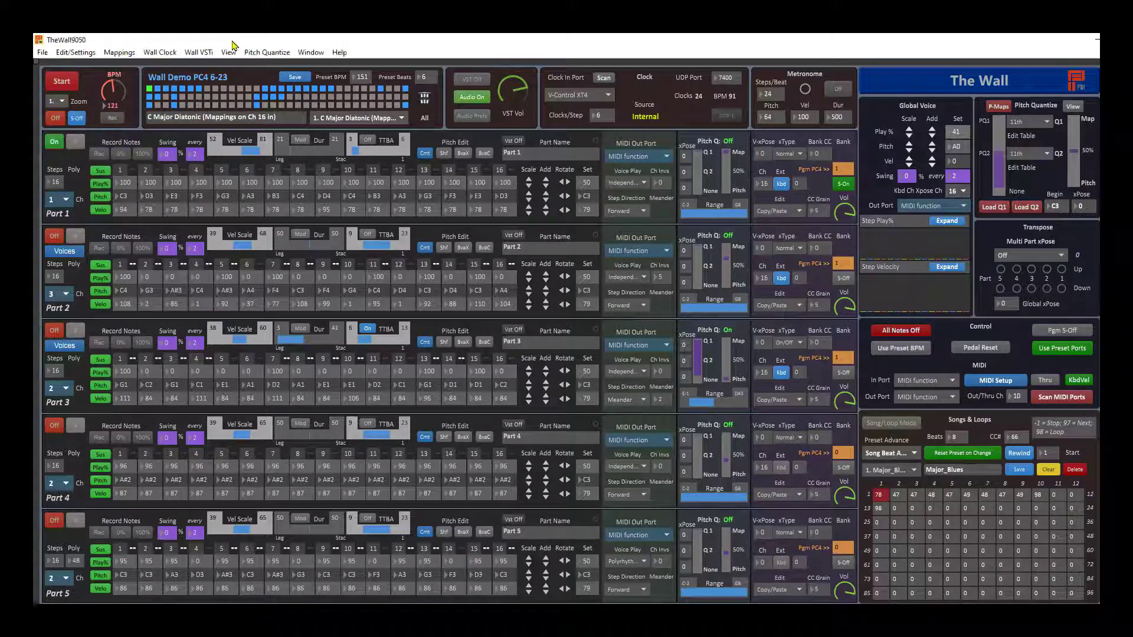
pyautogui.click(43, 53)
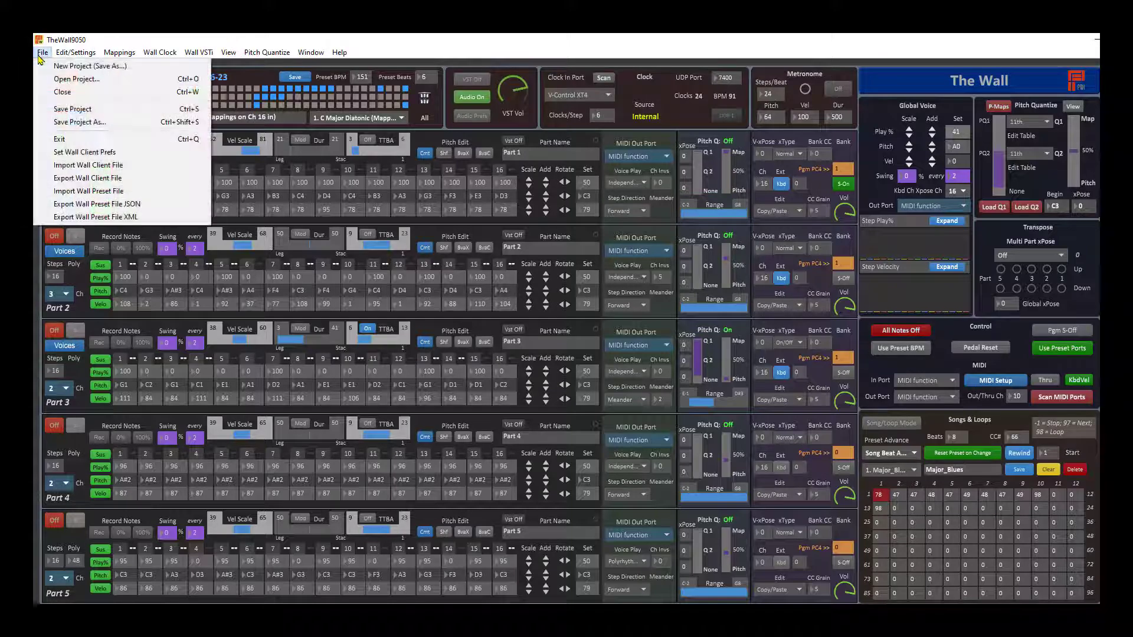
pyautogui.click(71, 119)
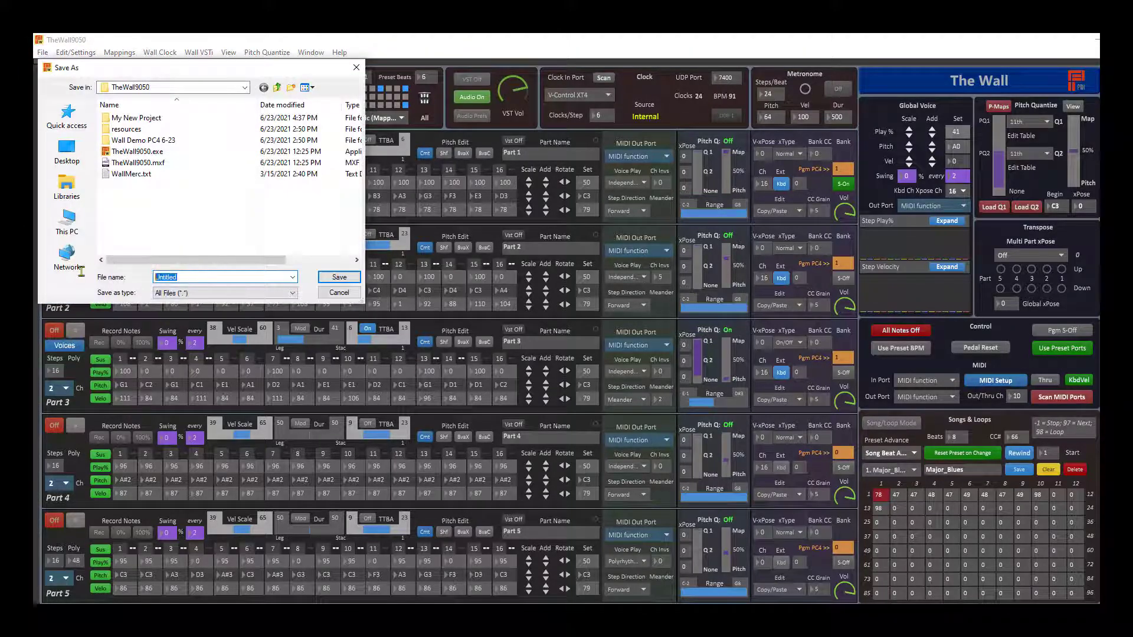
pyautogui.write('Y')
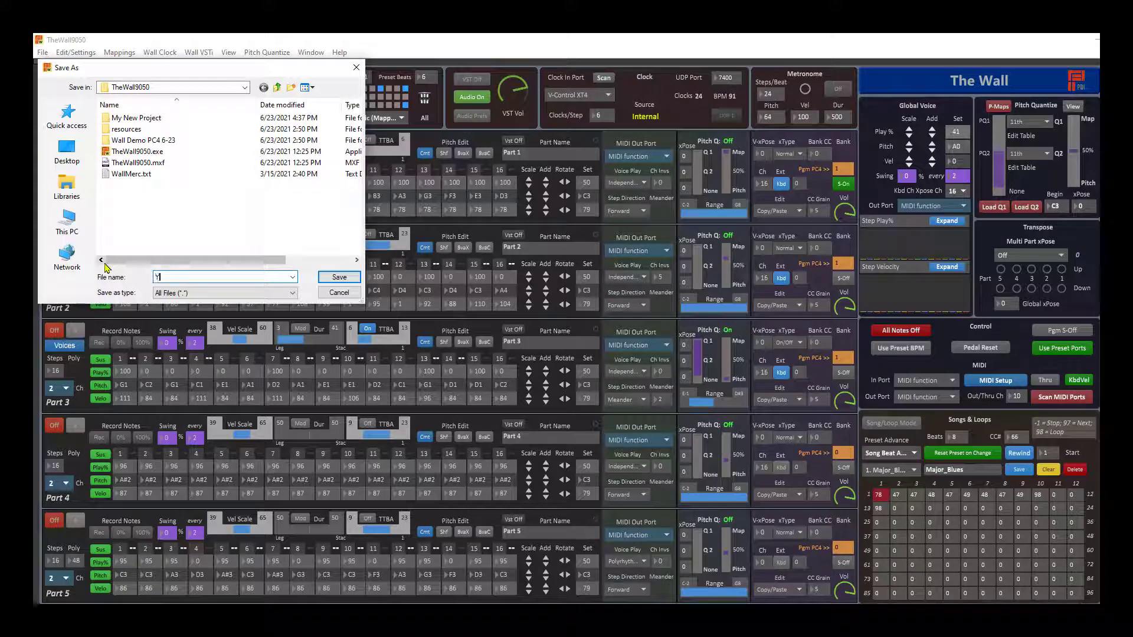
pyautogui.write('et Another Project')
pyautogui.click(340, 277)
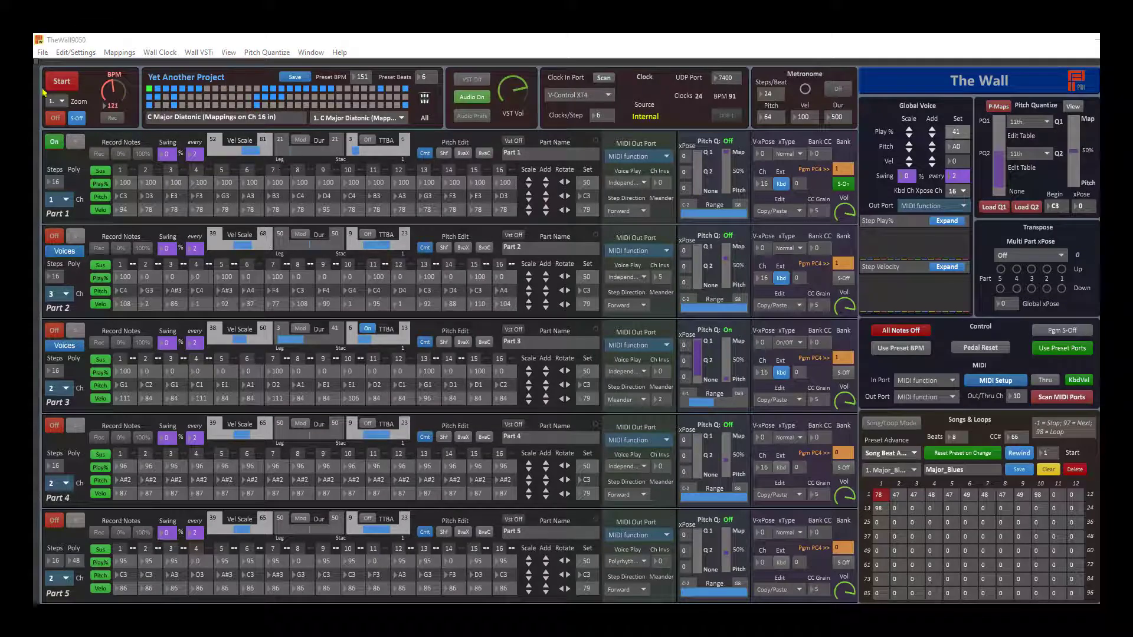
pyautogui.click(41, 53)
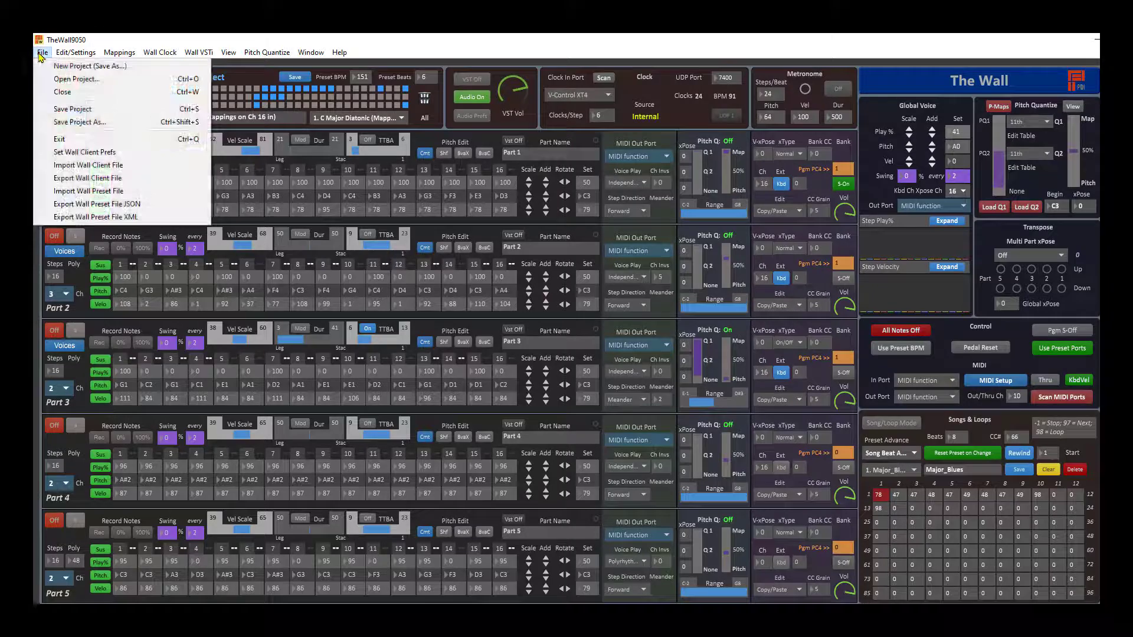
pyautogui.click(62, 92)
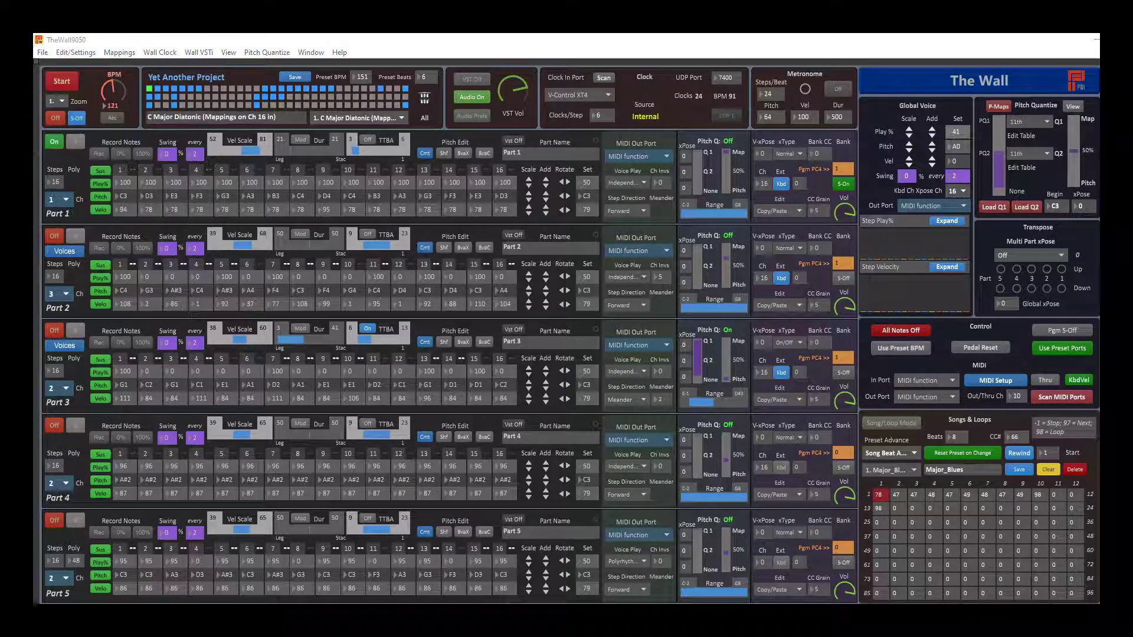
# Open the Wall client preferences and examine the client objects with their priority, interpolation and data values.
pyautogui.click(45, 53)
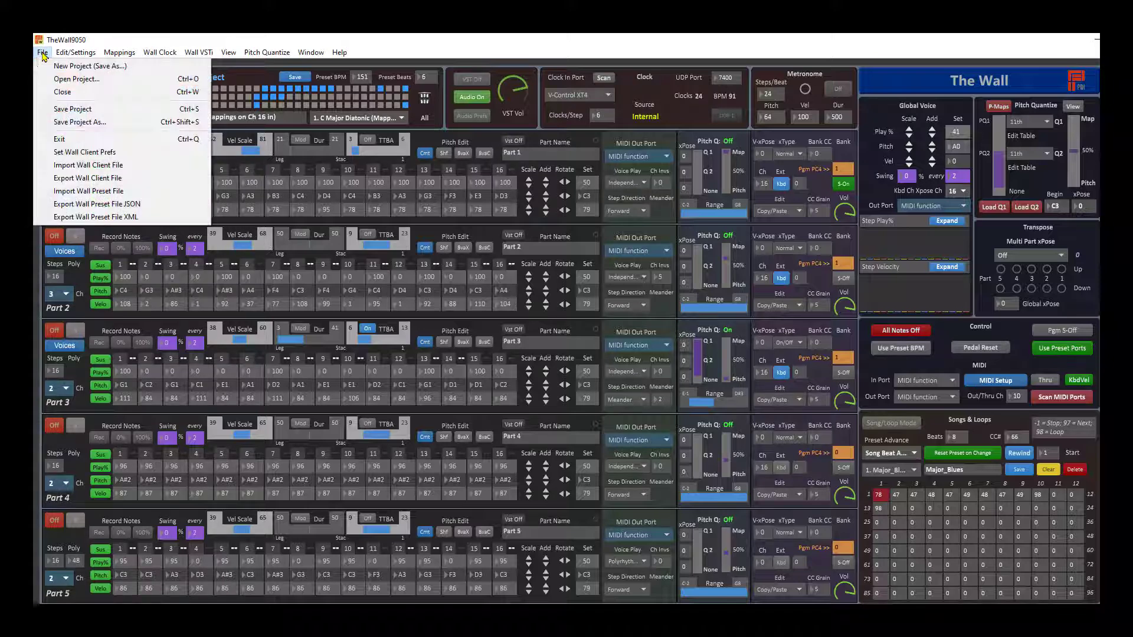
pyautogui.click(84, 152)
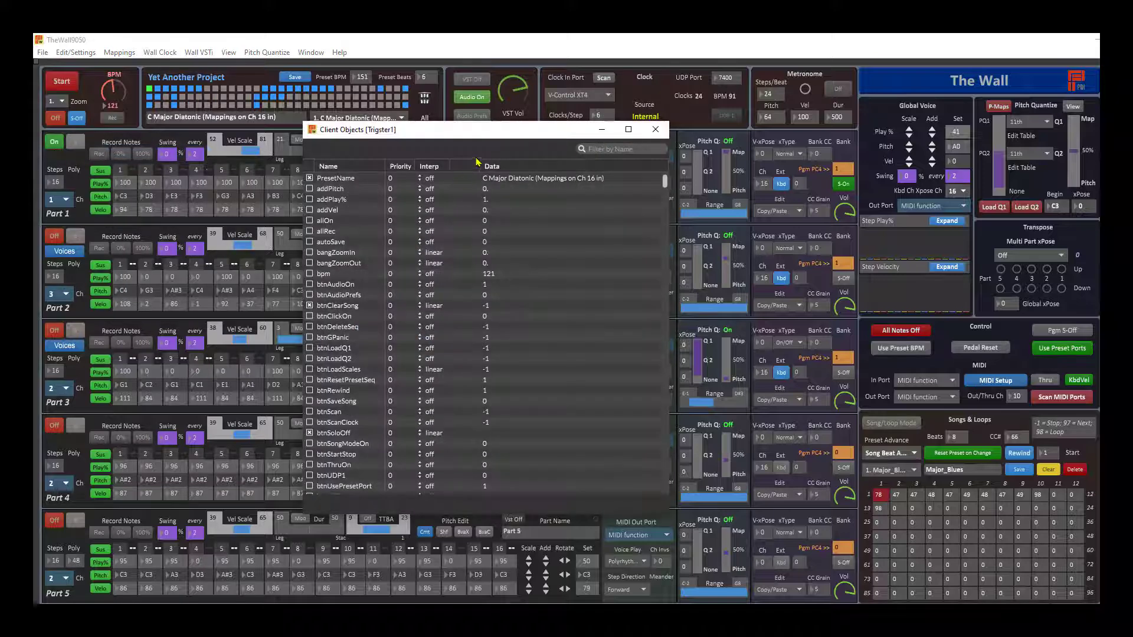
pyautogui.moveTo(482, 138); pyautogui.dragTo(468, 136)
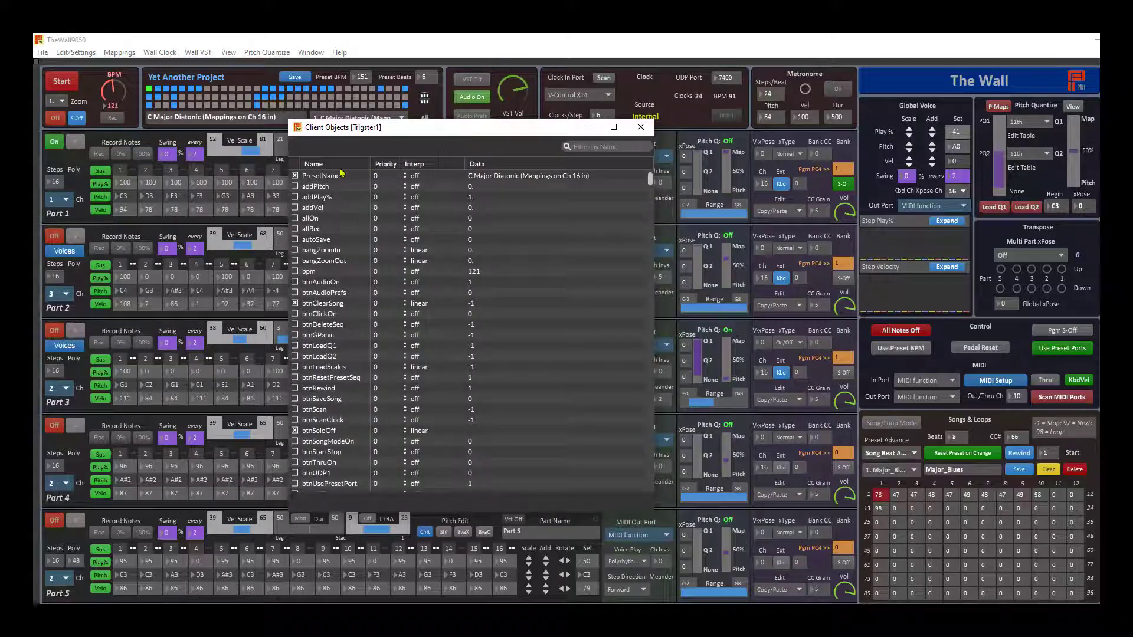
pyautogui.moveTo(650, 180)
pyautogui.mouseDown()
pyautogui.moveTo(631, 502)
pyautogui.moveTo(672, 179)
pyautogui.mouseUp()
# Enable the bpm, bangZoomOut and bangZoomIn client objects, disable all three again, and close the client preferences.
pyautogui.click(296, 272)
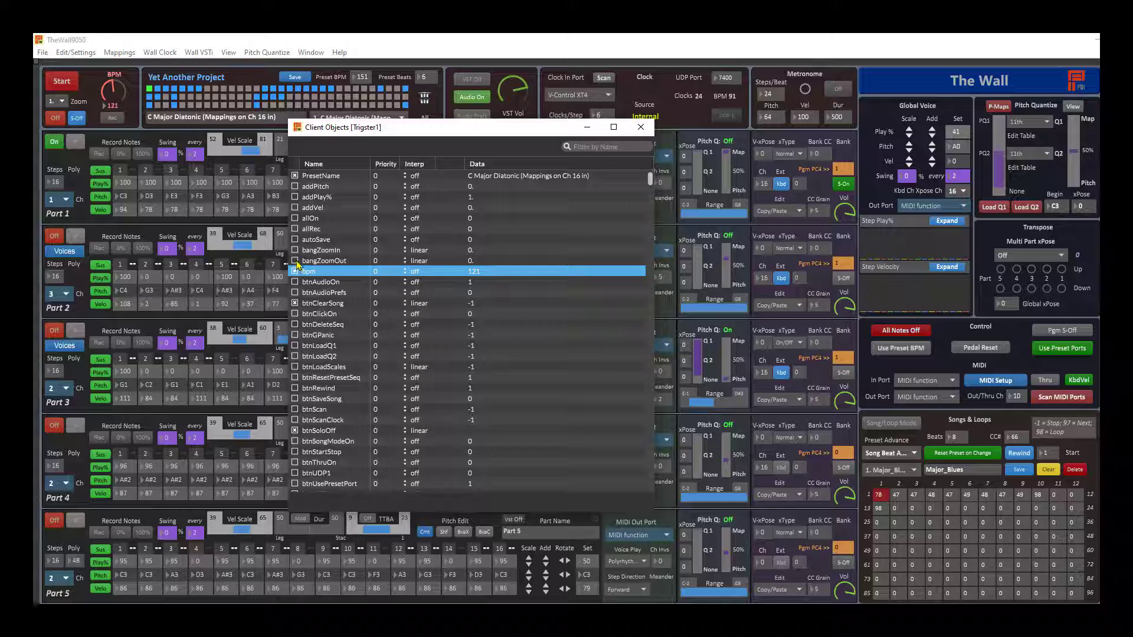
pyautogui.click(297, 261)
pyautogui.click(297, 252)
pyautogui.click(296, 252)
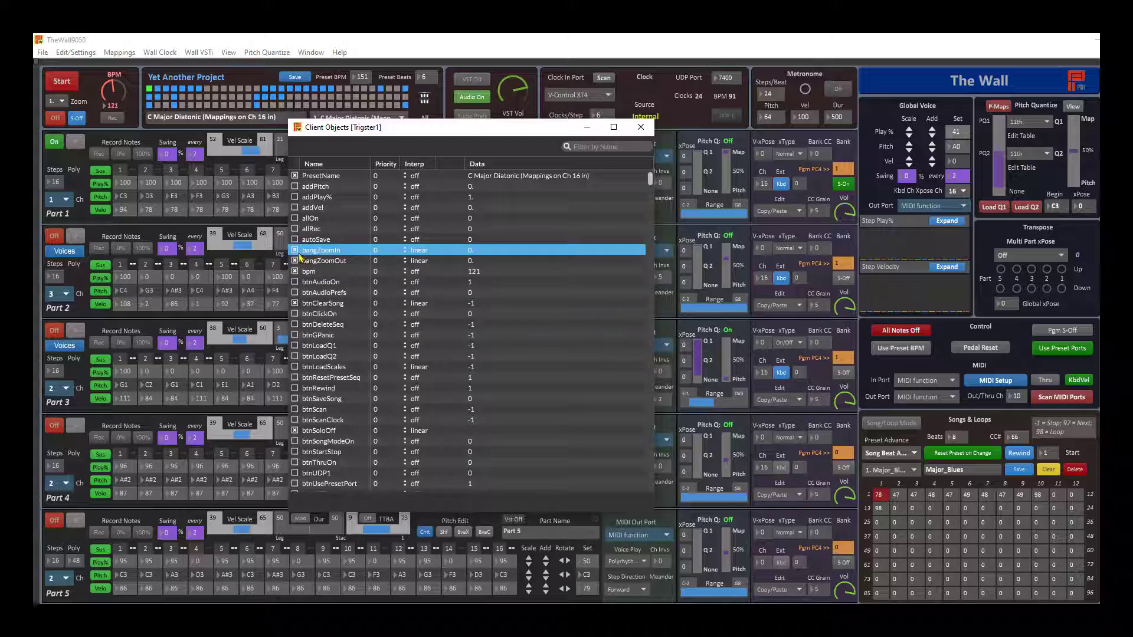
pyautogui.click(295, 251)
pyautogui.click(296, 263)
pyautogui.click(297, 273)
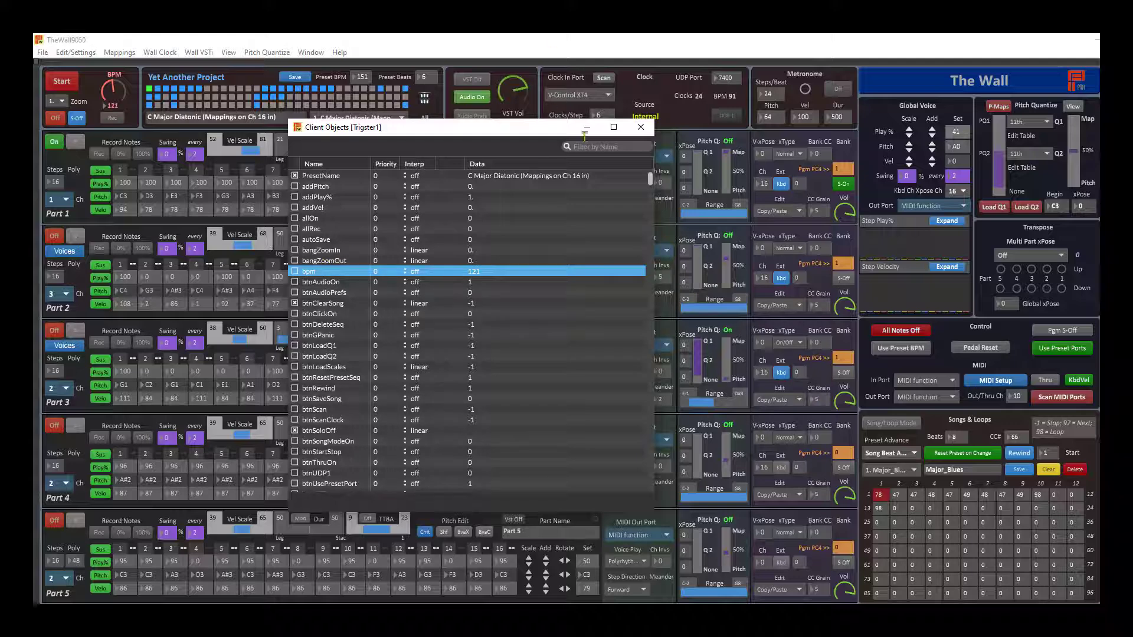
pyautogui.click(641, 128)
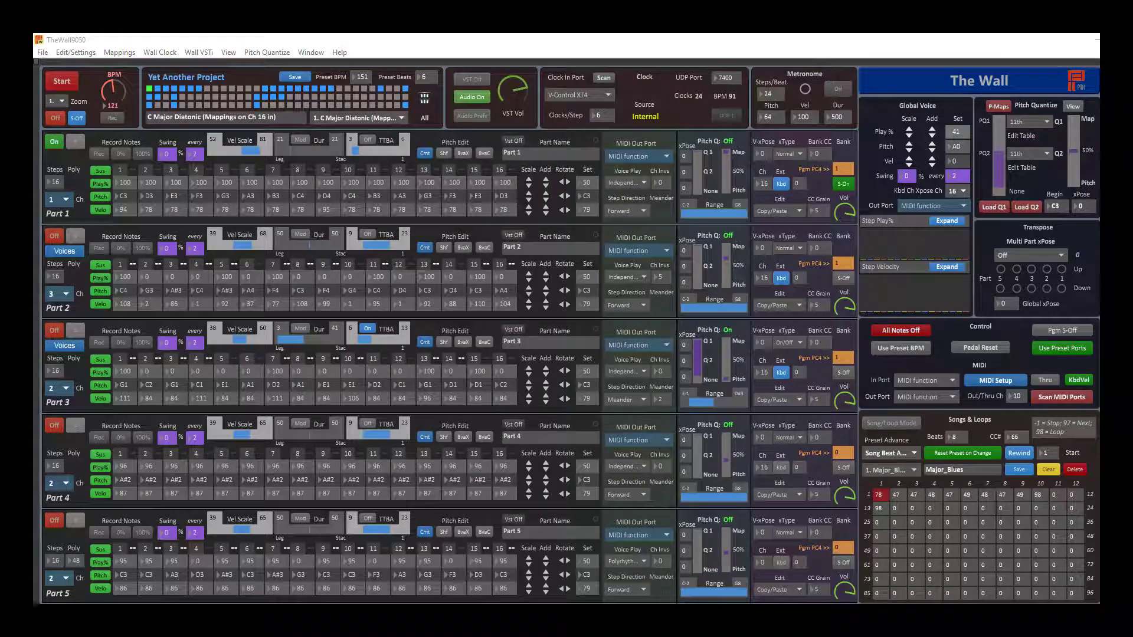
pyautogui.click(266, 43)
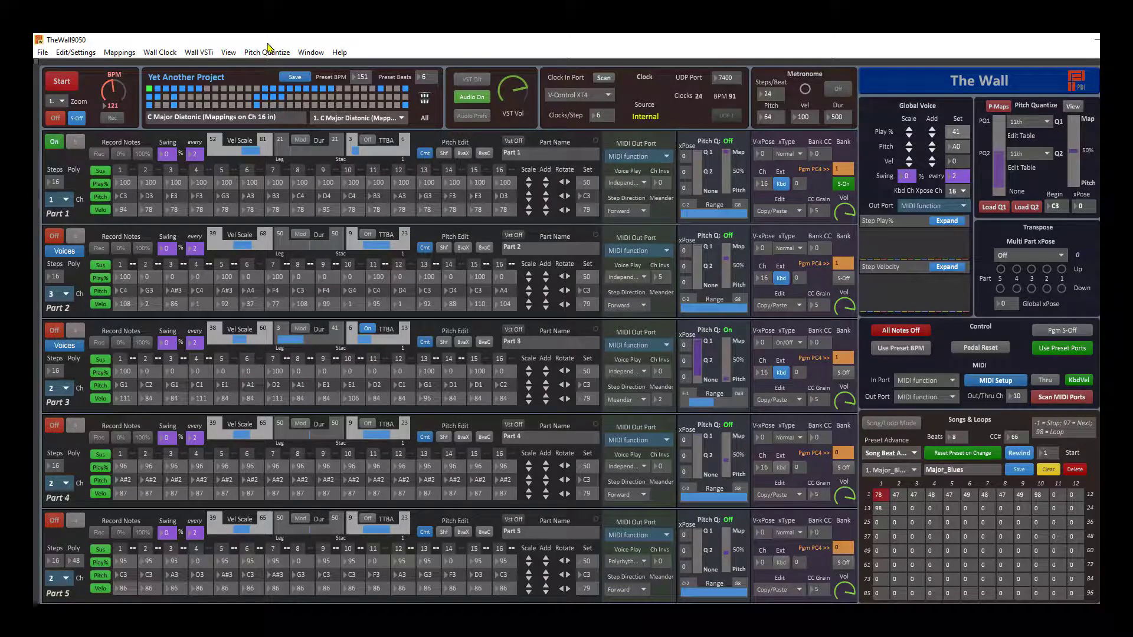
# Import the Wall client file "Wall Demo PC4 6-23_clients.txt" from the Wall Demo PC4 6-23 folder.
pyautogui.click(43, 53)
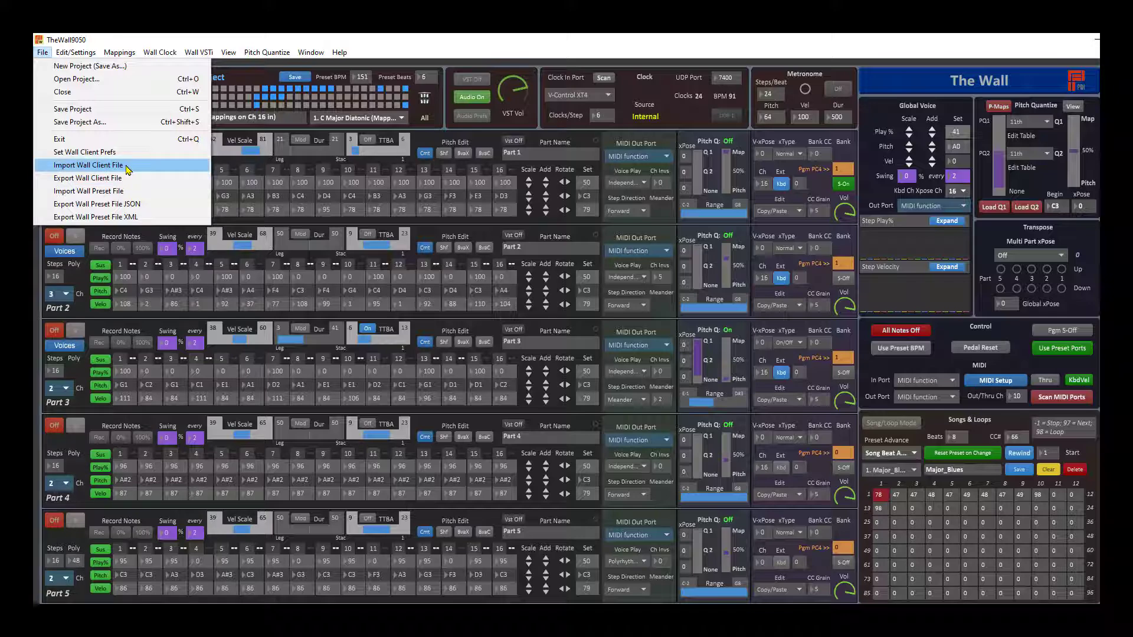
pyautogui.click(128, 169)
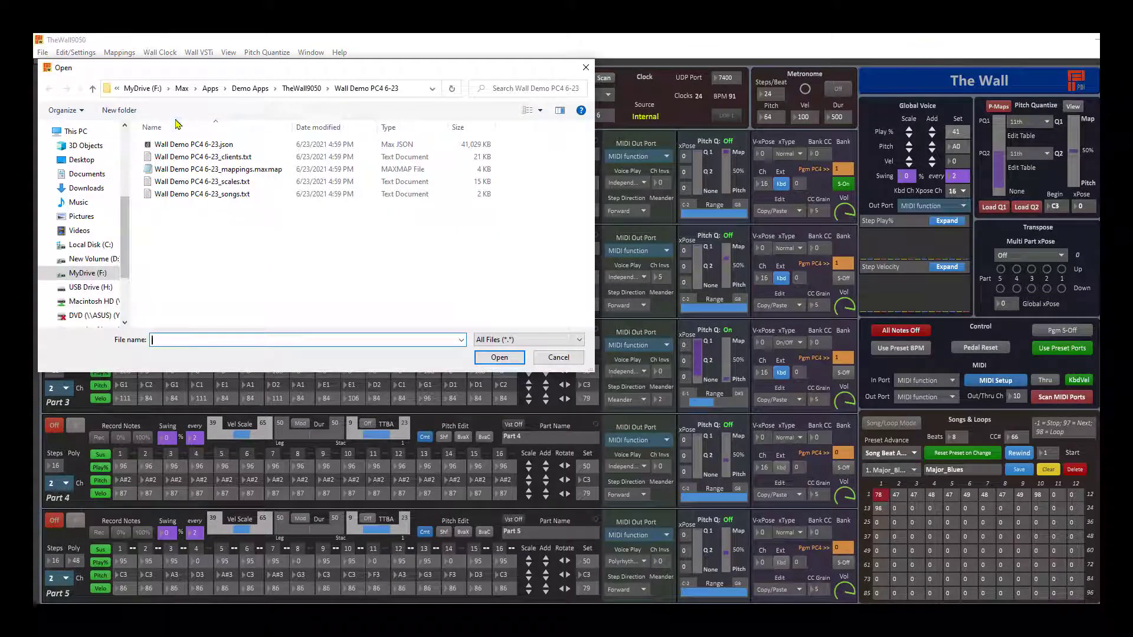
pyautogui.click(231, 158)
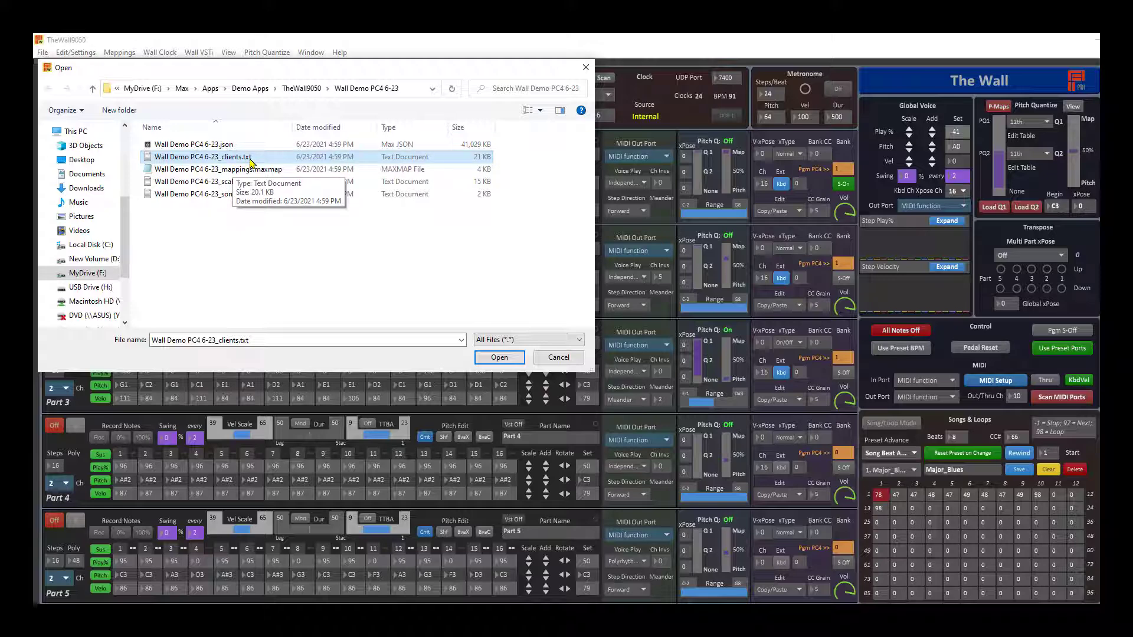
pyautogui.click(511, 359)
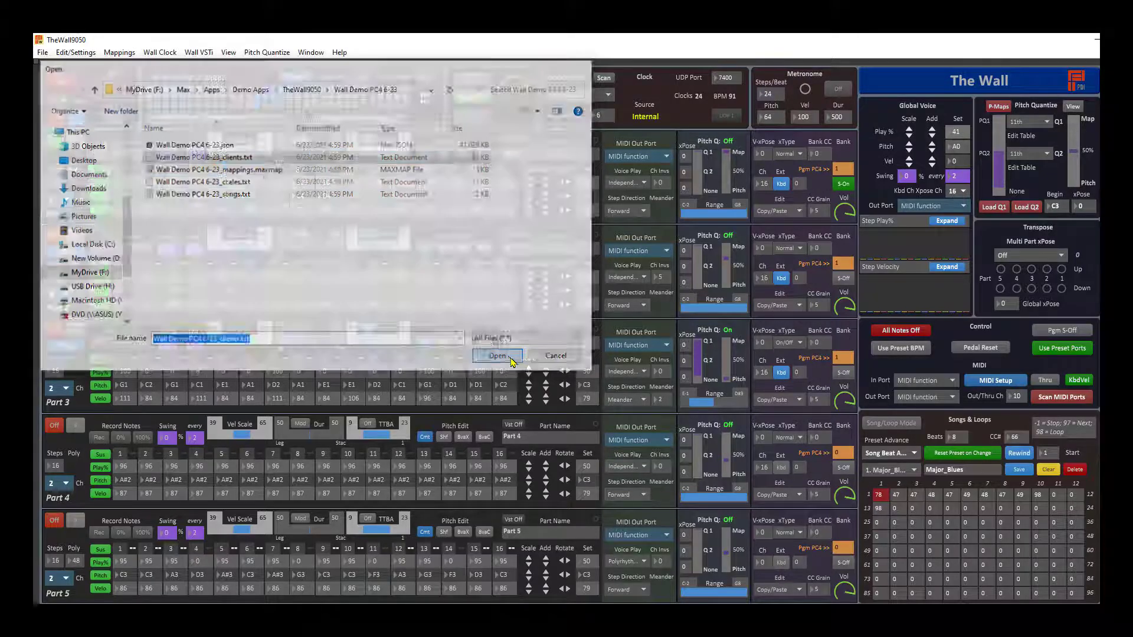
# Export the Wall client file as "My Clients" in the TheWall9050 folder.
pyautogui.click(42, 53)
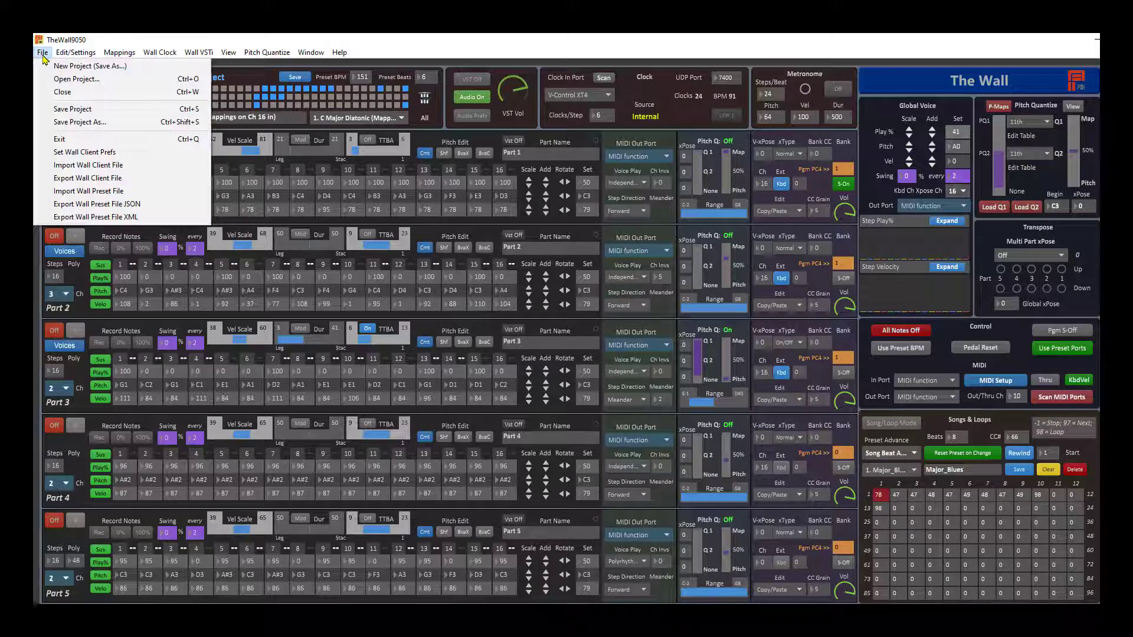
pyautogui.click(86, 178)
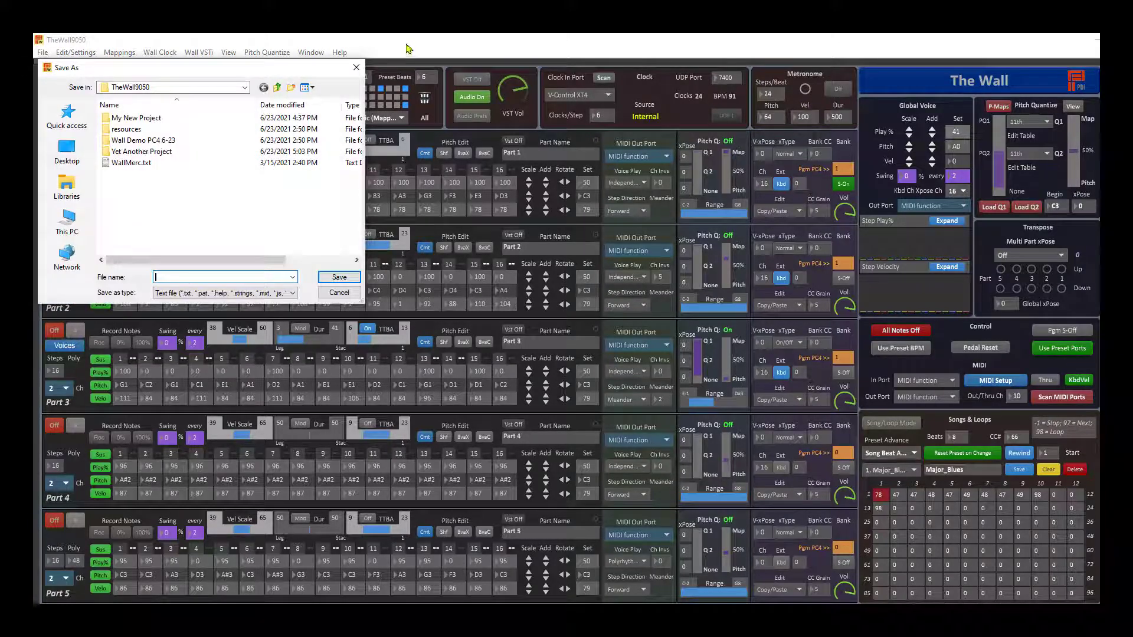
pyautogui.write('My Clients')
pyautogui.click(339, 278)
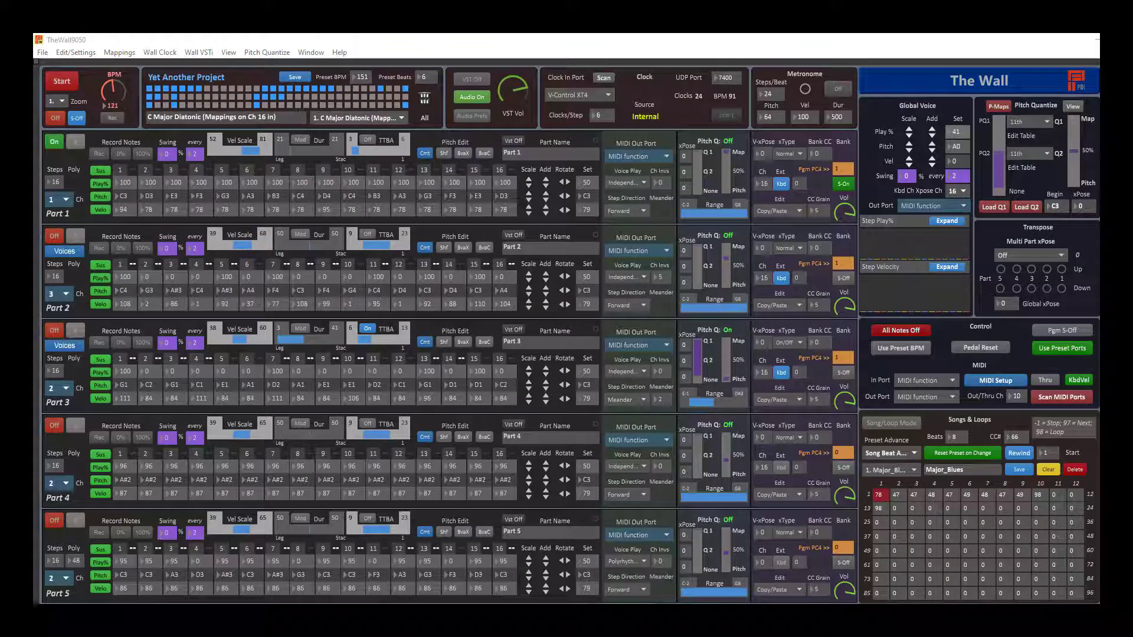
# Import the Wall preset file "Yet Another Project.json" from the Yet Another Project folder.
pyautogui.click(43, 53)
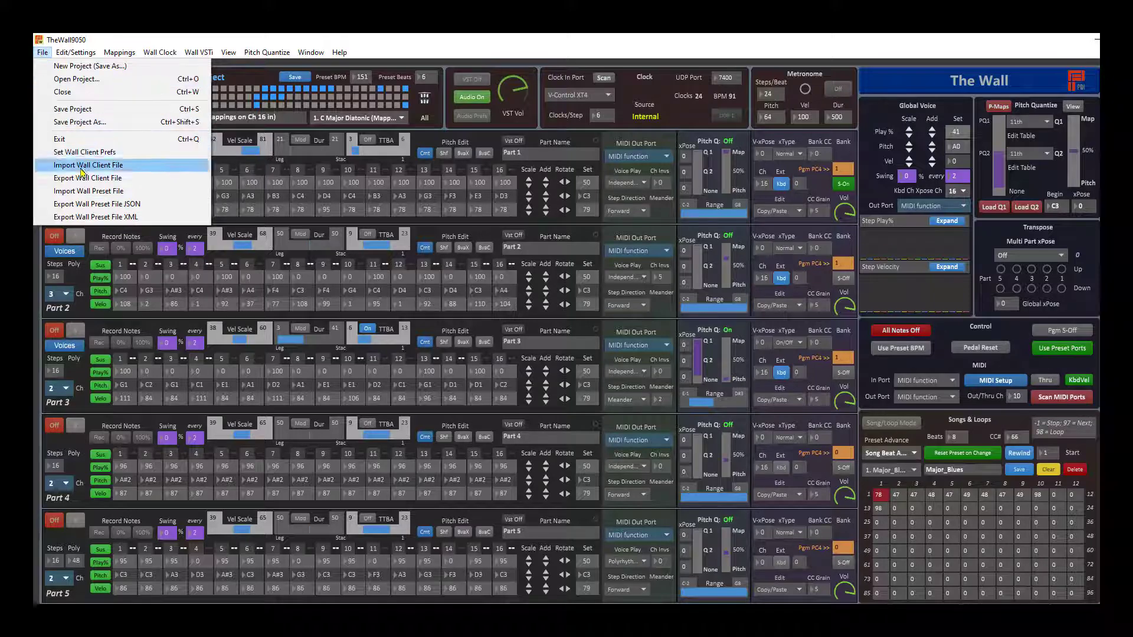
pyautogui.click(87, 191)
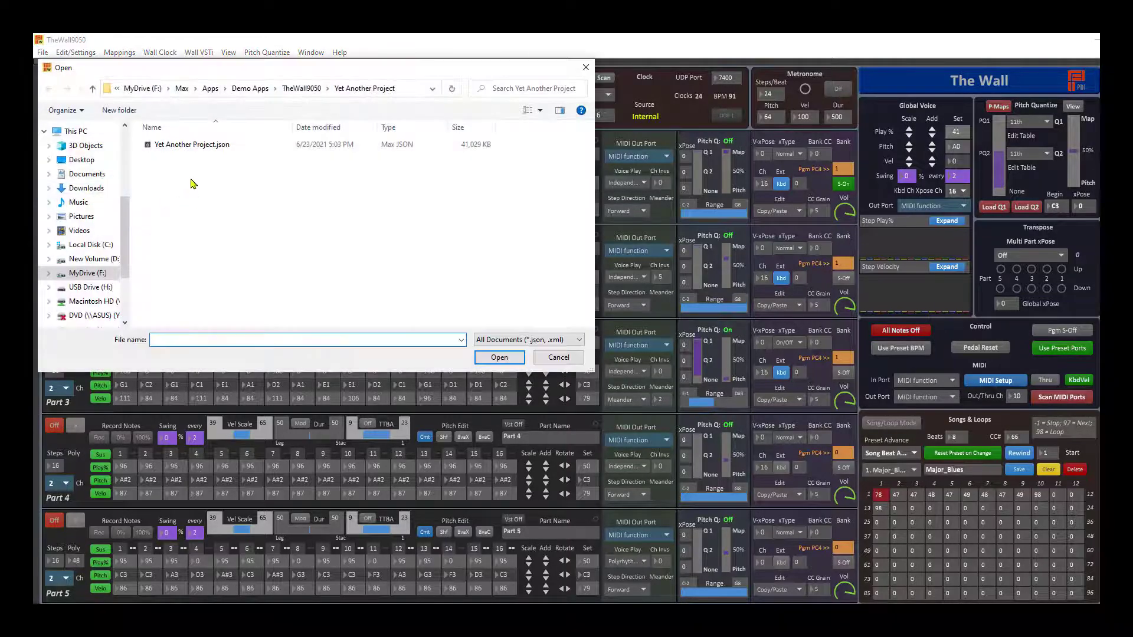
pyautogui.doubleClick(203, 152)
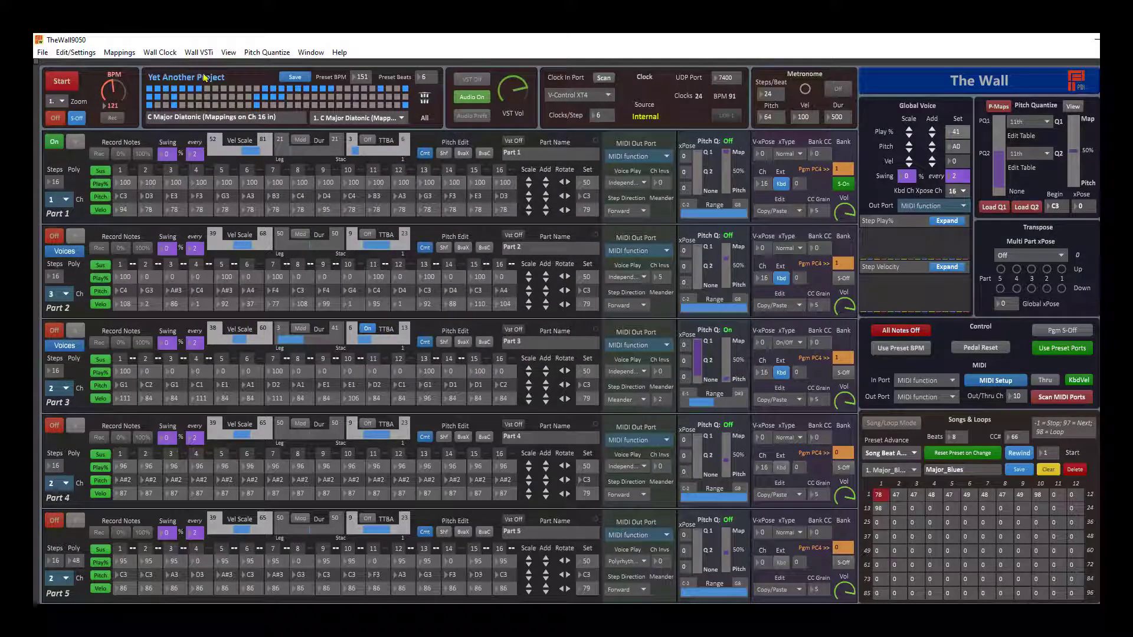
# Export the Wall presets as "Yet Another Project.json" into the Yet Another Project folder, replacing the existing file.
pyautogui.click(43, 54)
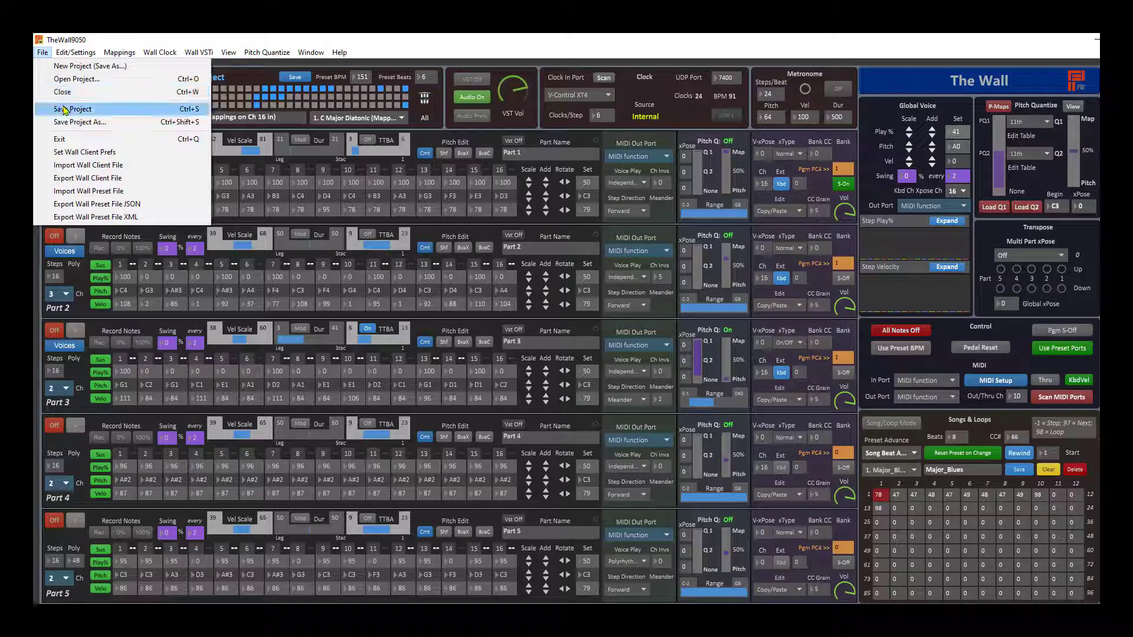
pyautogui.click(89, 206)
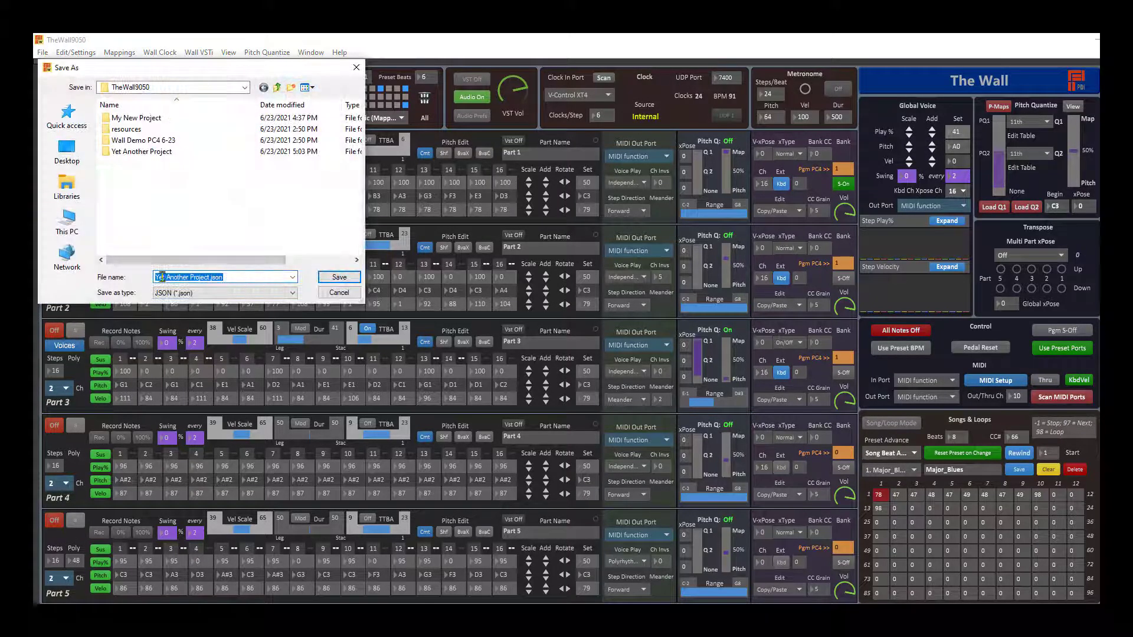
pyautogui.doubleClick(153, 156)
pyautogui.click(339, 278)
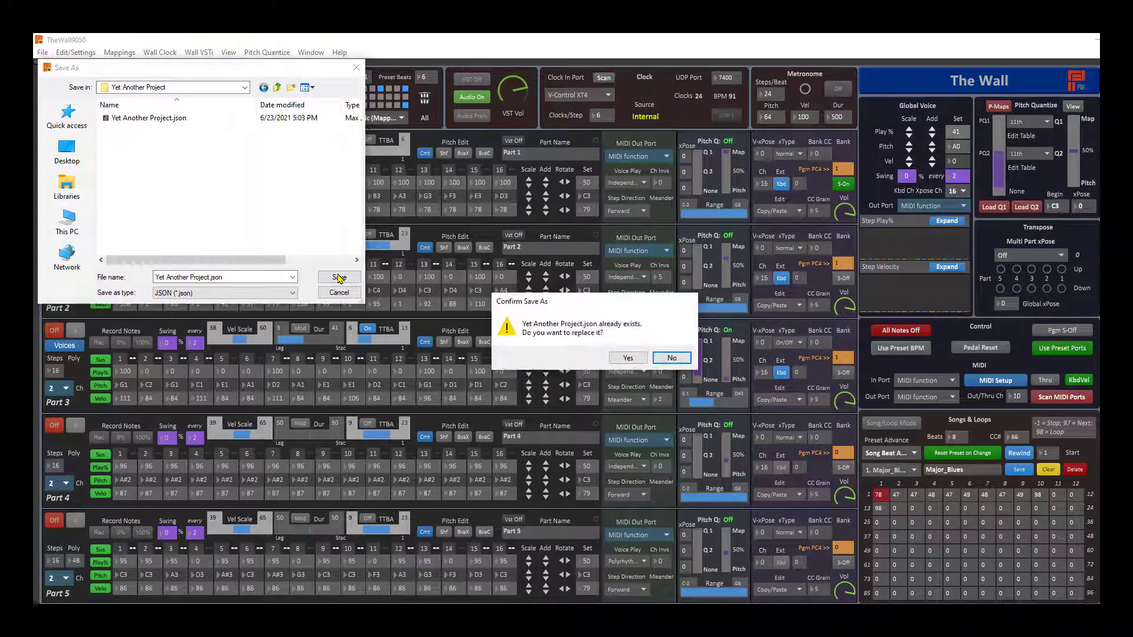
pyautogui.click(627, 357)
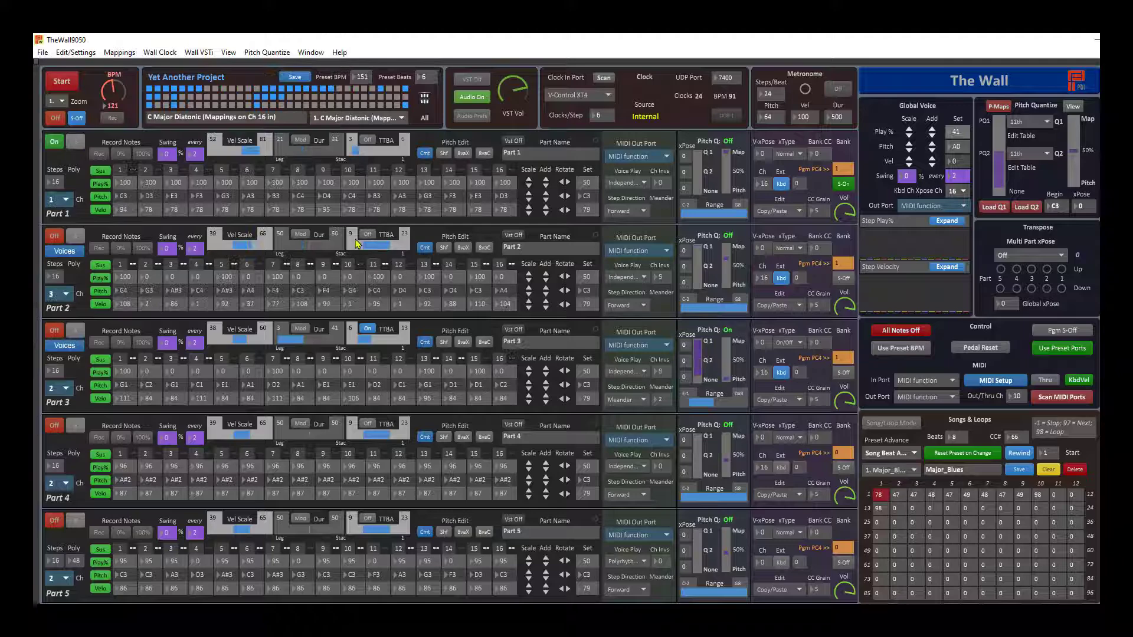
# Start an XML export of the Wall presets as "Yet Another Project.xml" and cancel it without saving.
pyautogui.click(42, 54)
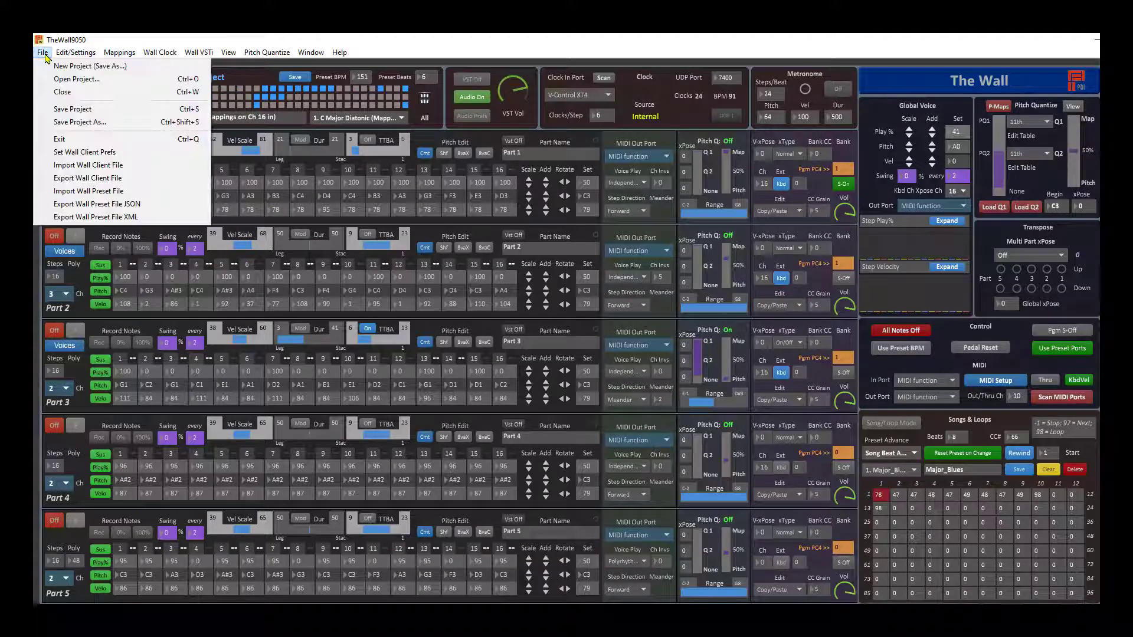
pyautogui.click(91, 217)
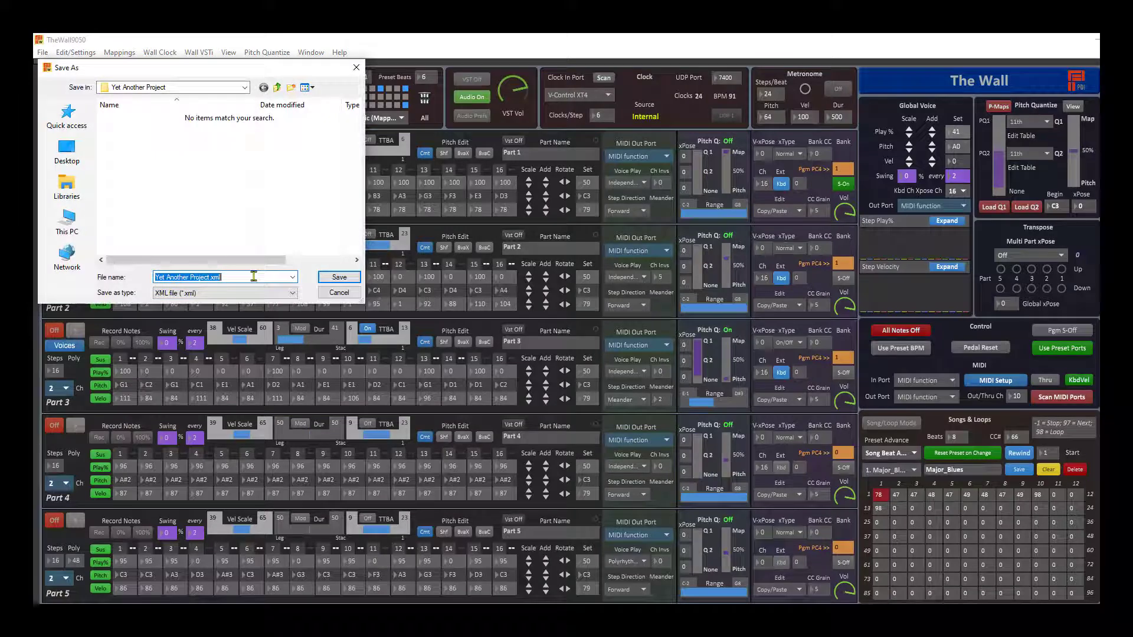
pyautogui.click(351, 295)
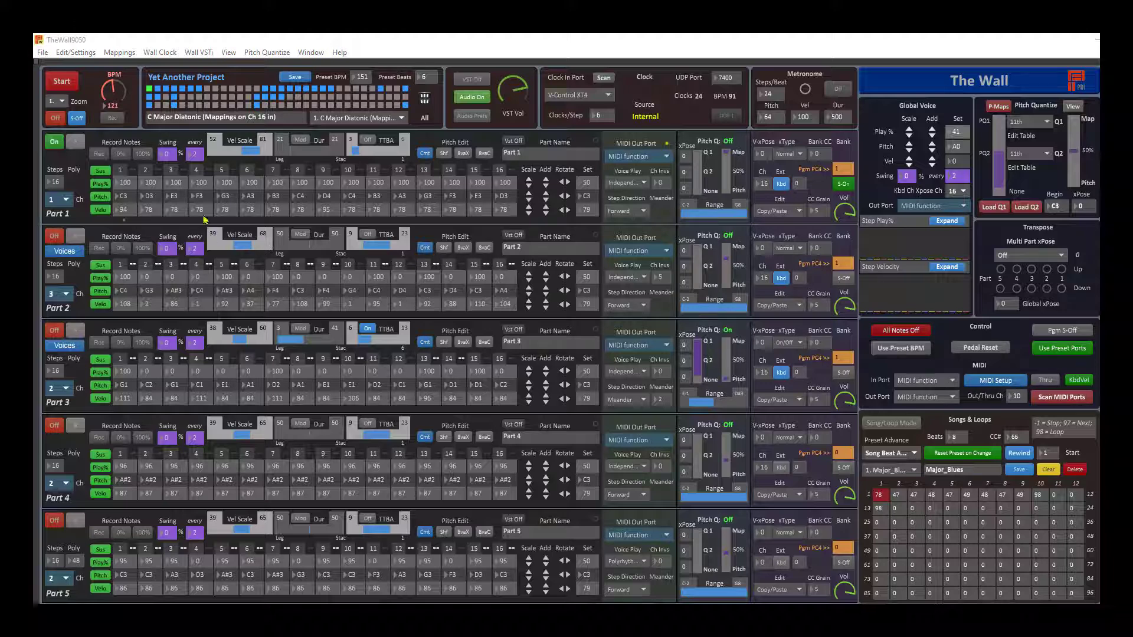
# Open the MIDI Setup and look through the available MIDI inputs and outputs.
pyautogui.click(92, 55)
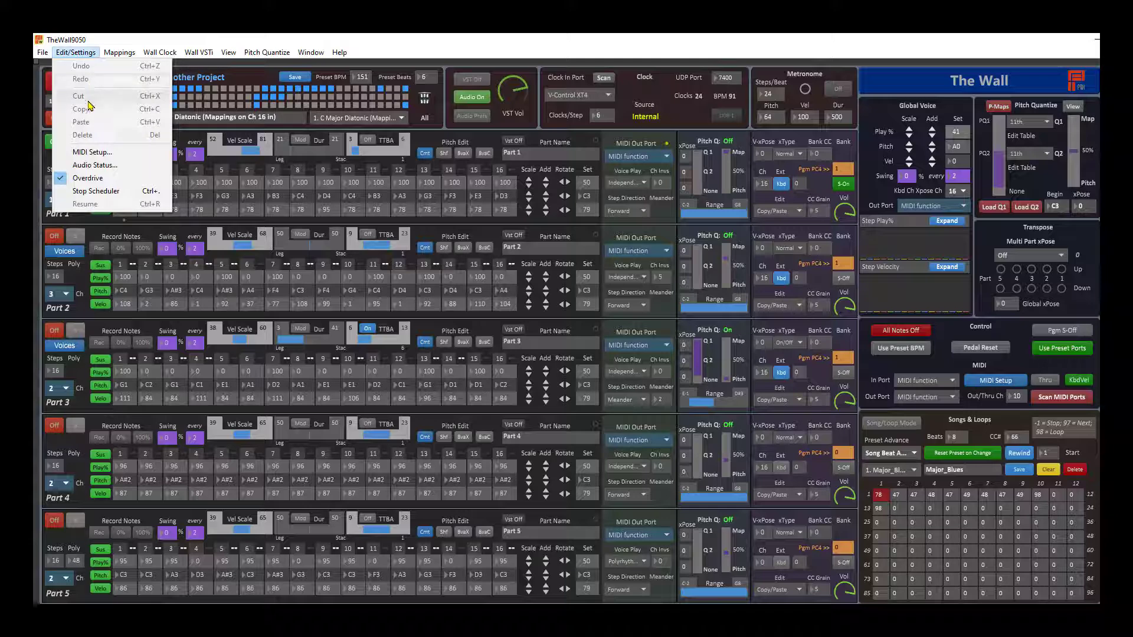
pyautogui.click(91, 152)
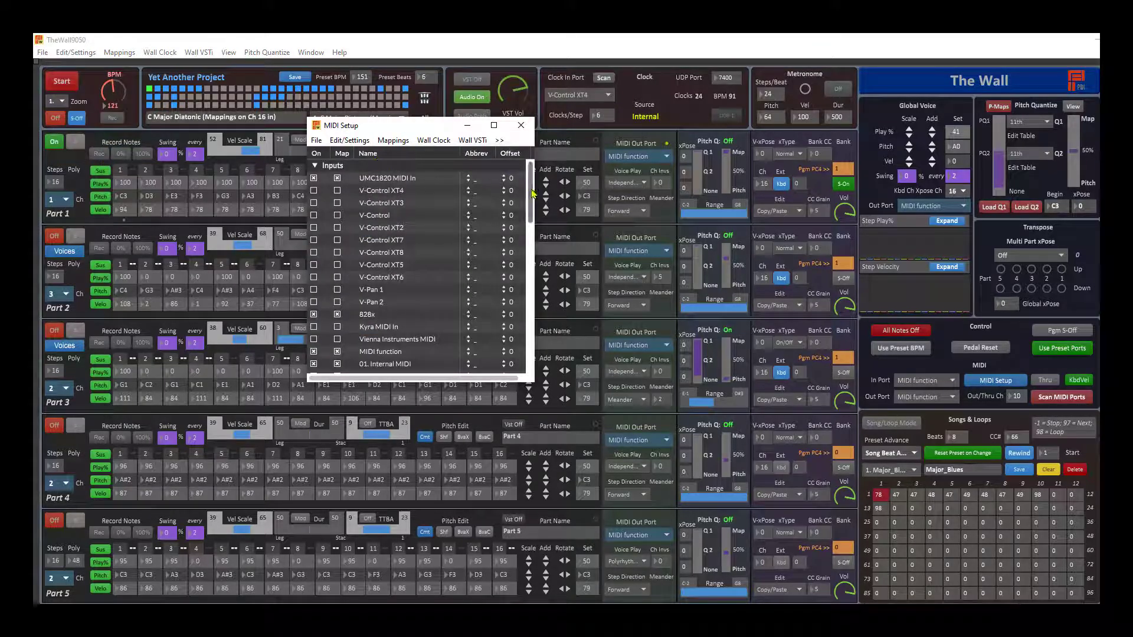
pyautogui.scroll(-9, 505, 266)
pyautogui.scroll(4, 514, 357)
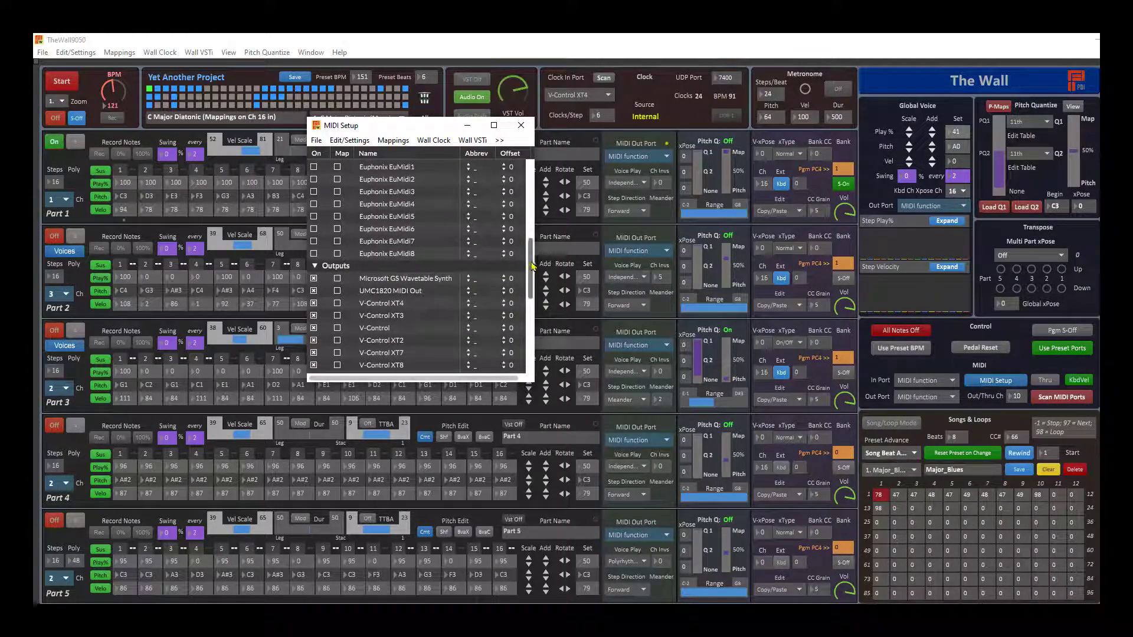
pyautogui.moveTo(531, 265); pyautogui.dragTo(534, 188)
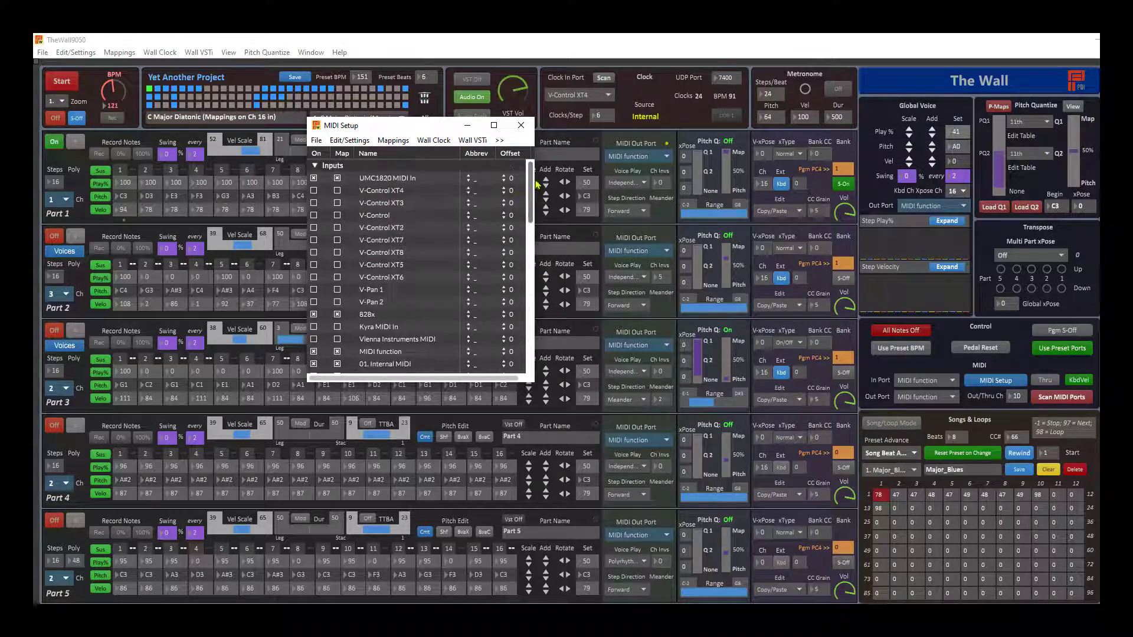
# Turn on the On and Map options for the V-Control XT4 and V-Control XT3 MIDI inputs.
pyautogui.click(337, 190)
pyautogui.click(337, 202)
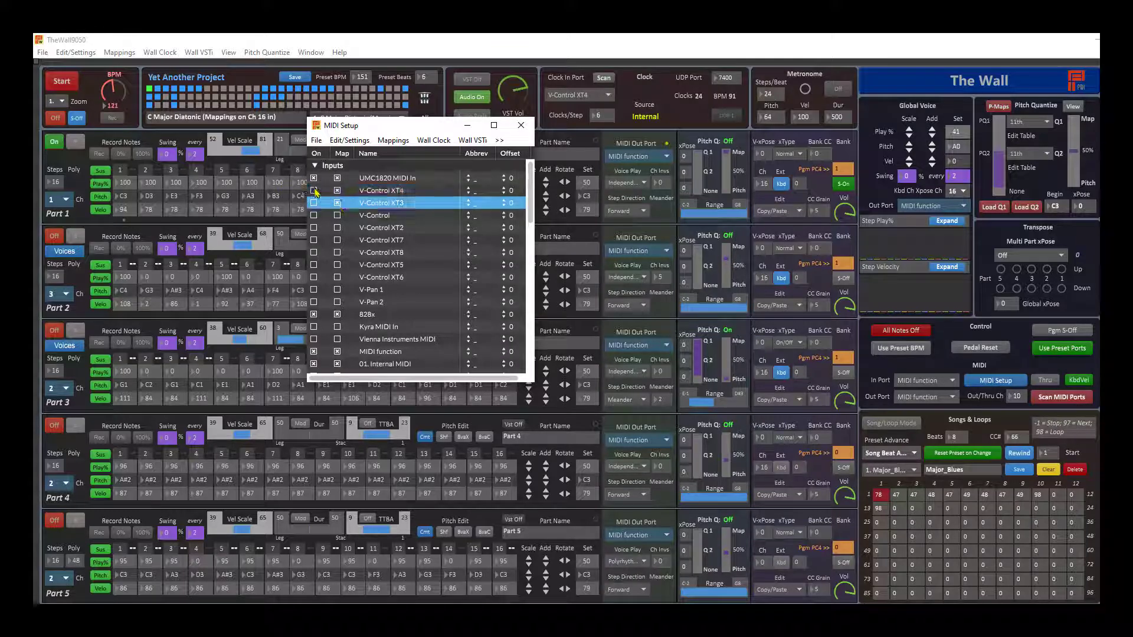
pyautogui.click(314, 190)
pyautogui.click(314, 203)
# Turn the On and Map options of V-Control XT4 and V-Control XT3 back off and close the MIDI Setup.
pyautogui.click(314, 190)
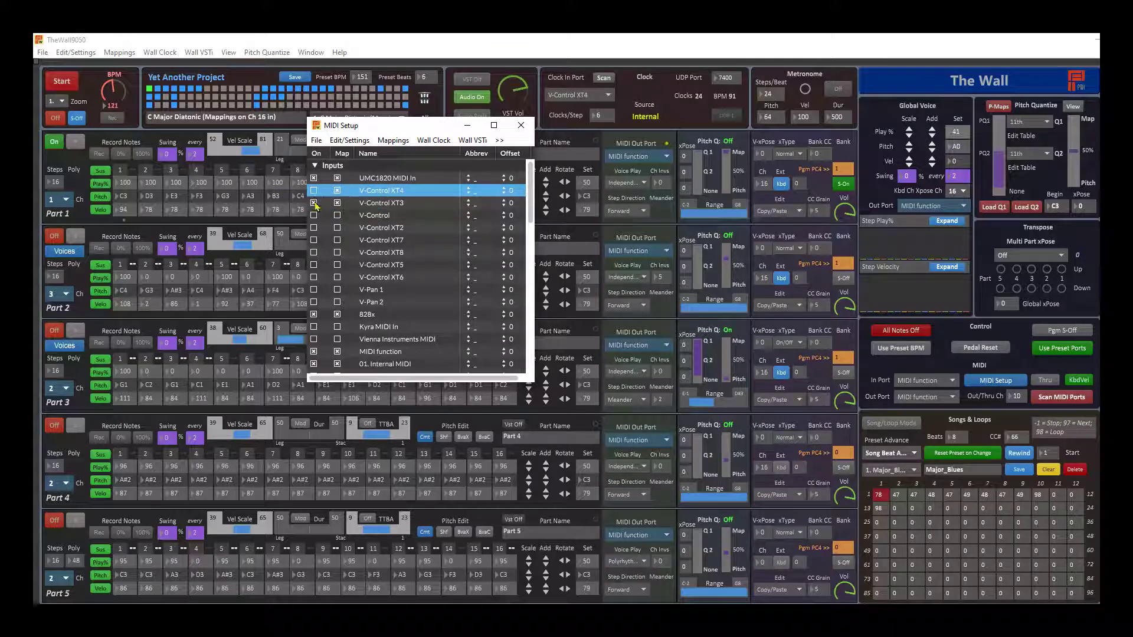
pyautogui.click(314, 203)
pyautogui.click(337, 202)
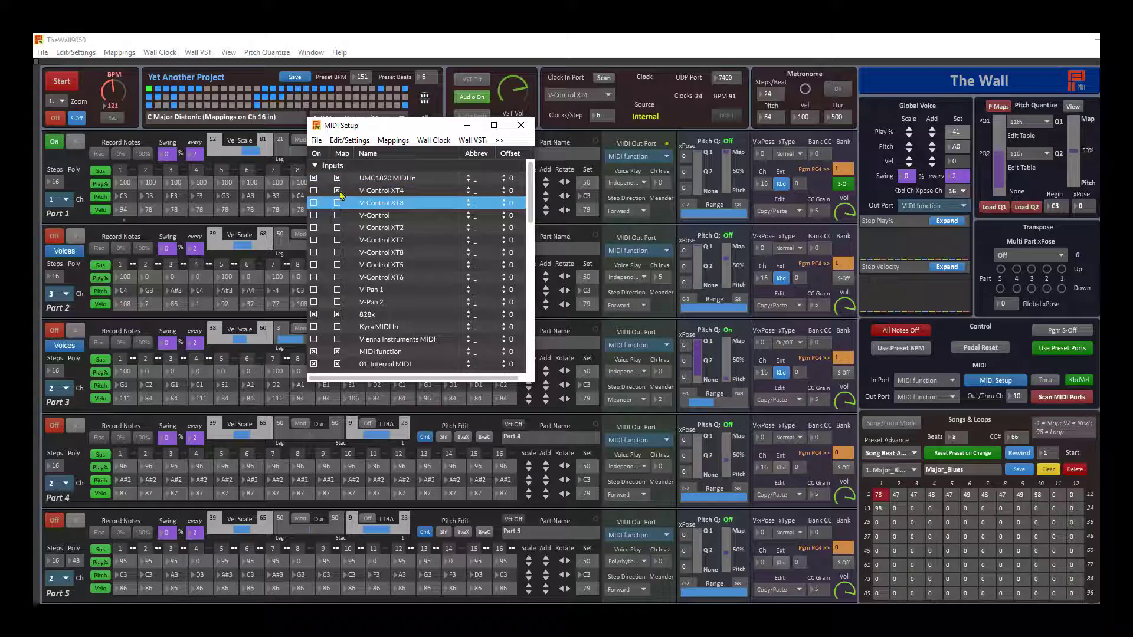
pyautogui.click(338, 191)
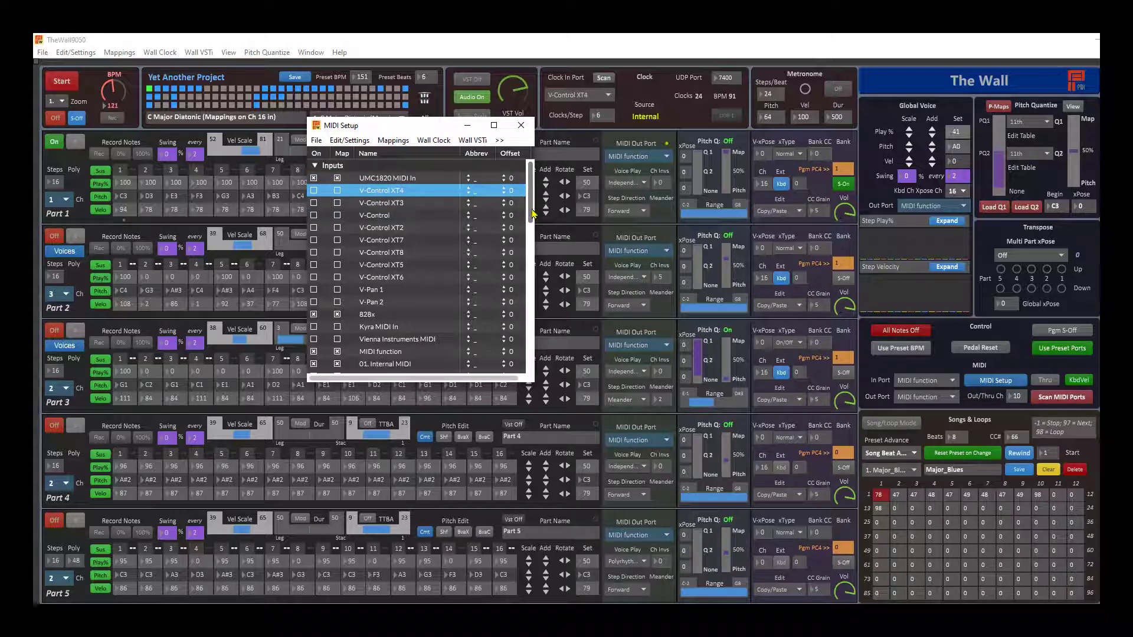
pyautogui.click(513, 129)
# Open the Audio Status settings, review the audio drivers keeping ad_asio MOTU Audio ASIO, check the input channels, and close the window.
pyautogui.click(75, 52)
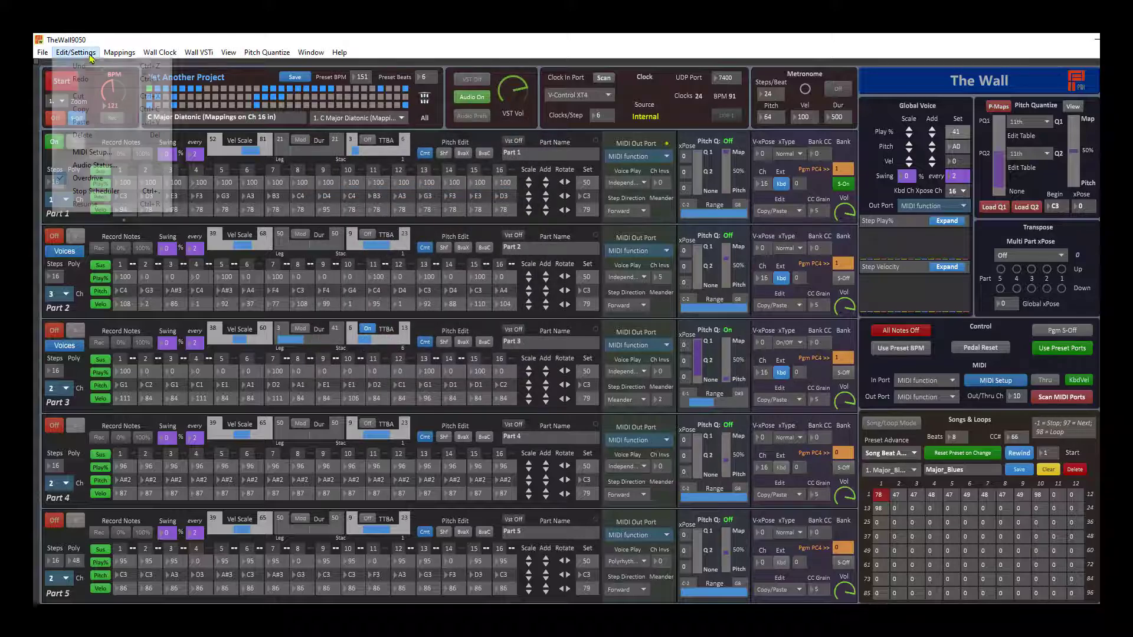
pyautogui.click(95, 165)
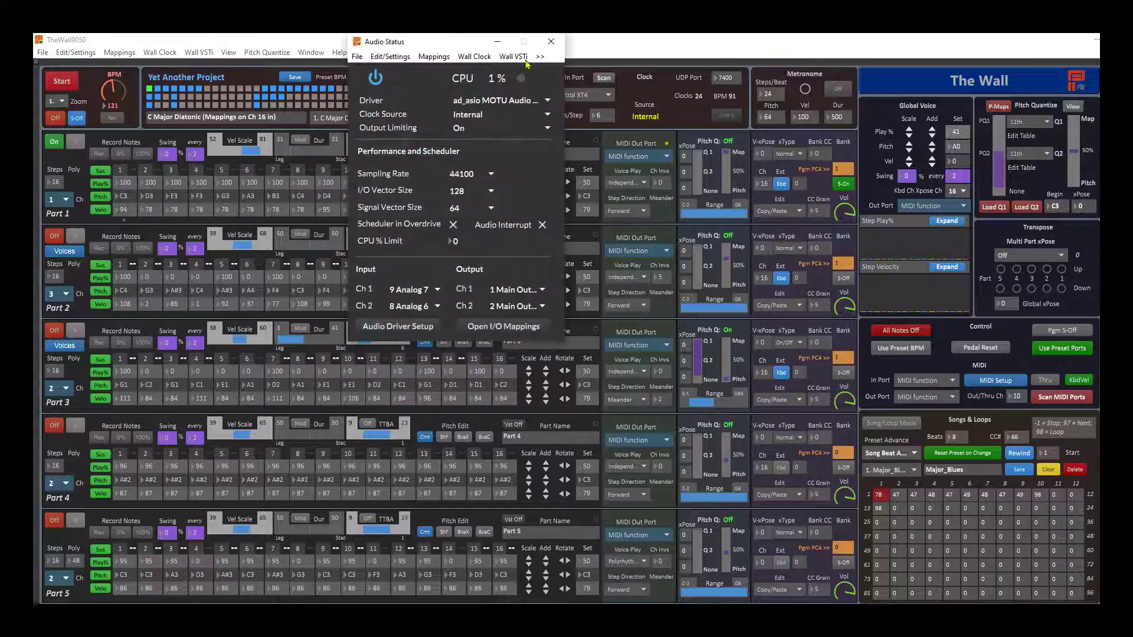
pyautogui.moveTo(472, 48); pyautogui.dragTo(473, 108)
pyautogui.click(511, 161)
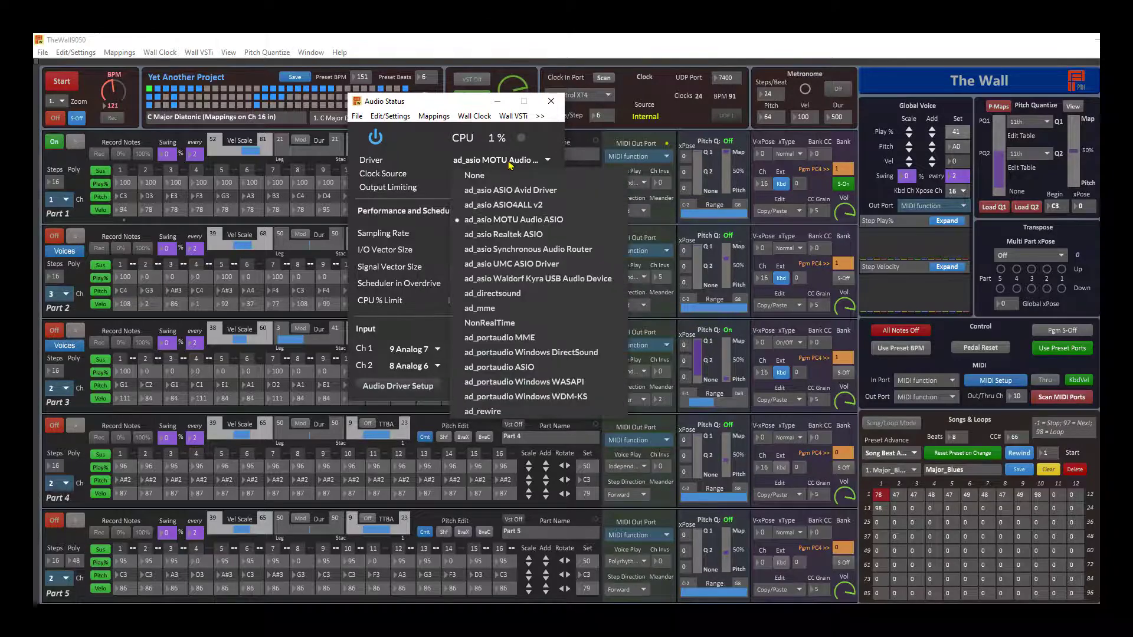
pyautogui.click(522, 221)
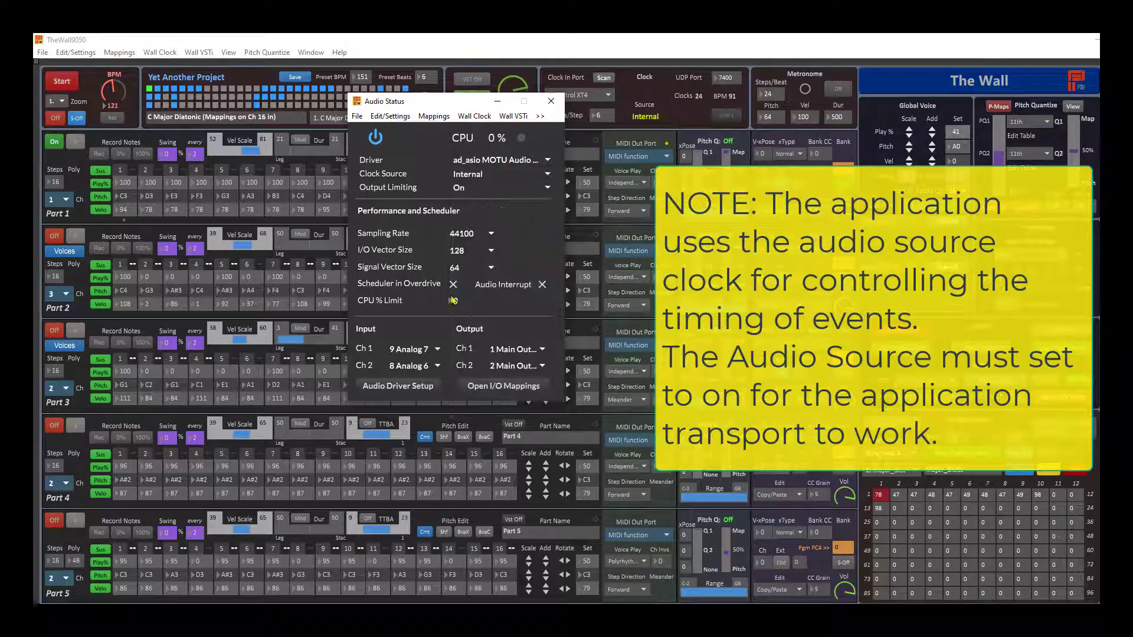
pyautogui.click(420, 353)
pyautogui.click(421, 353)
pyautogui.click(551, 101)
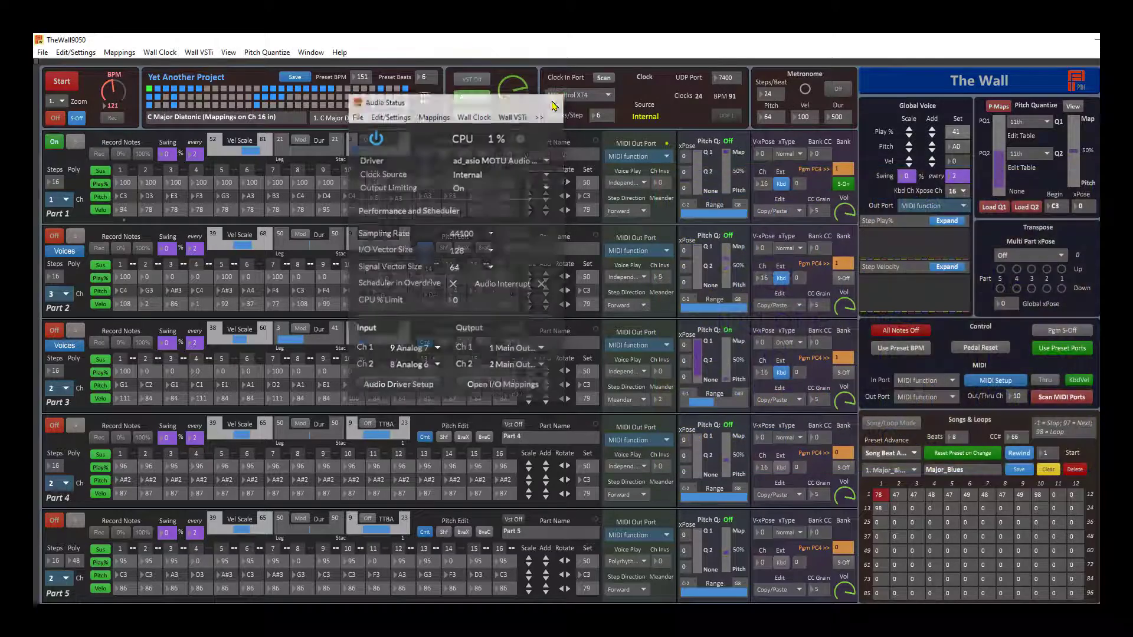
# Switch the Overdrive setting off and back on.
pyautogui.click(75, 52)
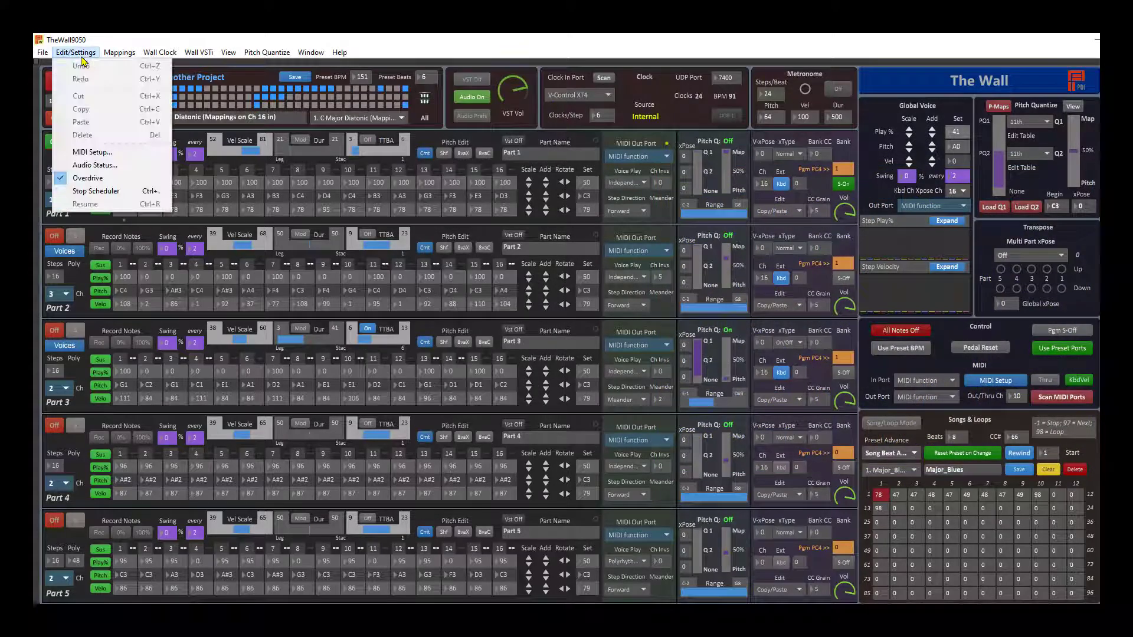
pyautogui.click(92, 182)
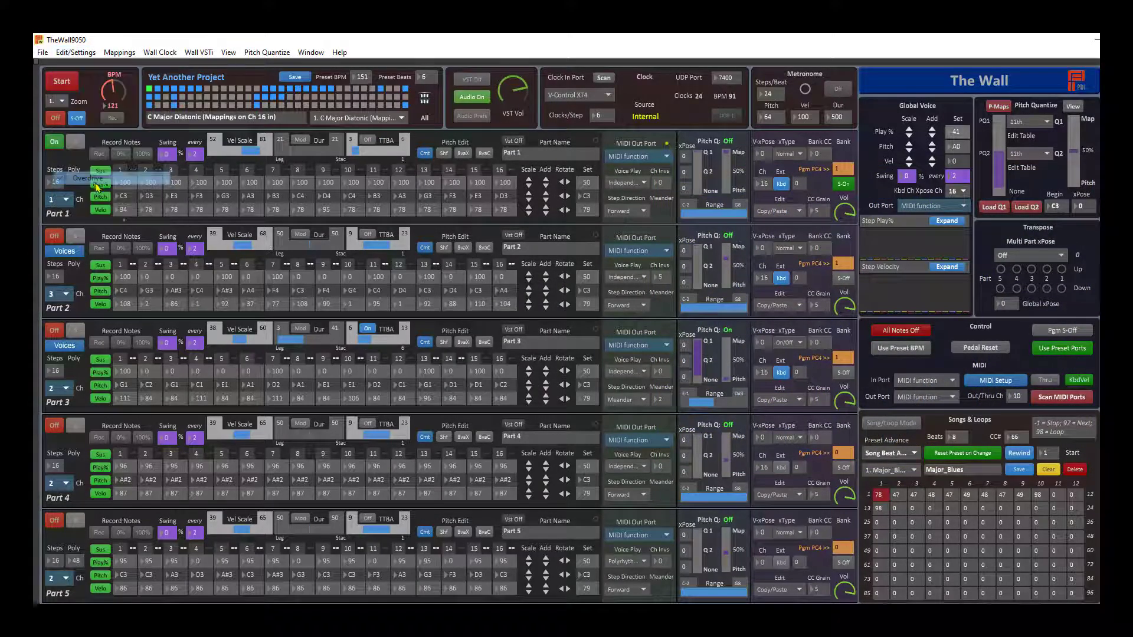
pyautogui.click(69, 53)
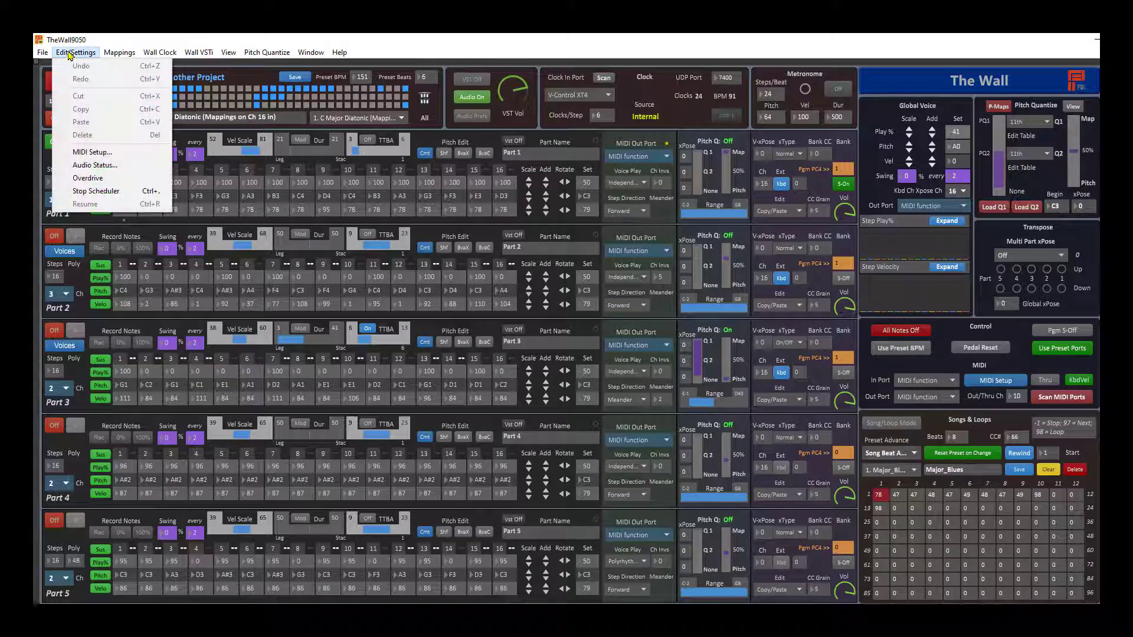
pyautogui.click(103, 185)
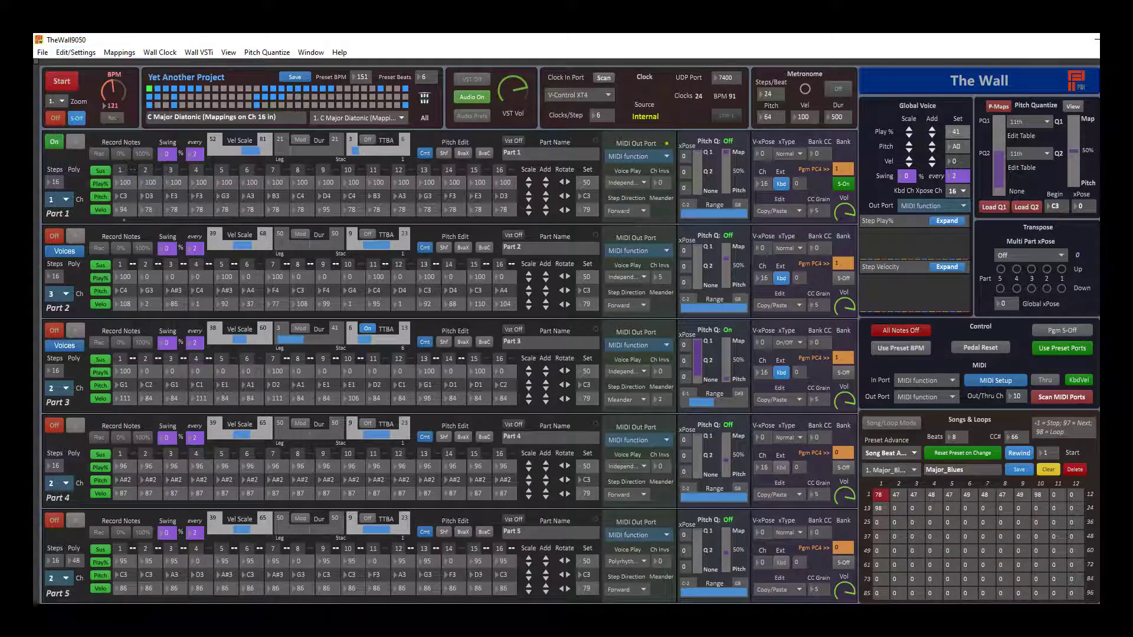
# Stop the scheduler, acknowledge the restart notice, and resume it.
pyautogui.click(76, 55)
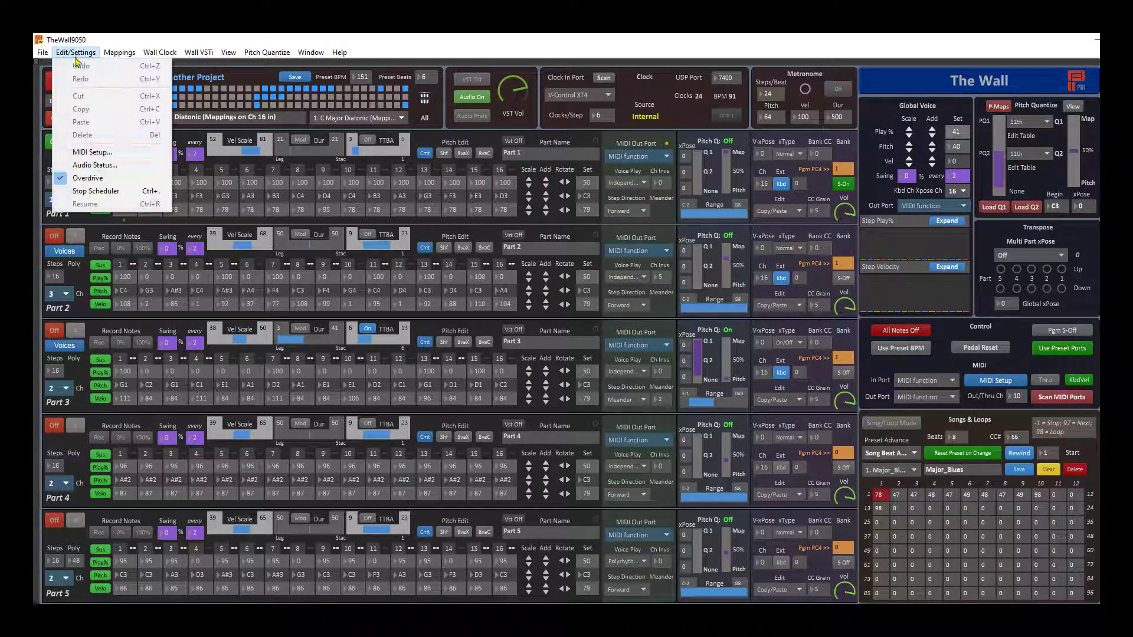
pyautogui.click(120, 193)
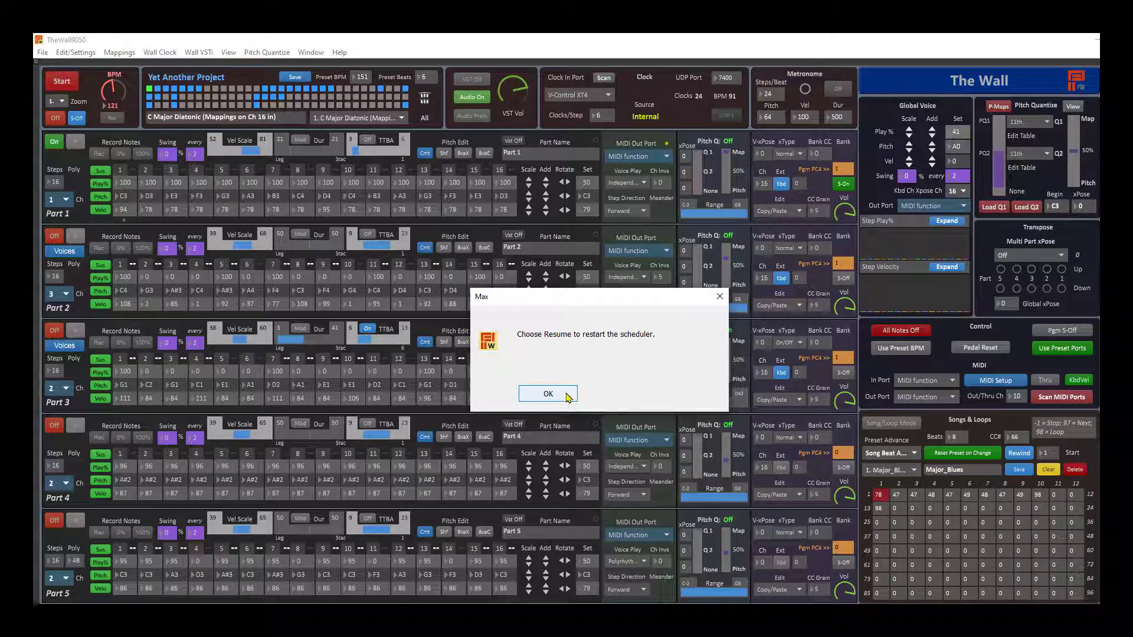
pyautogui.click(548, 393)
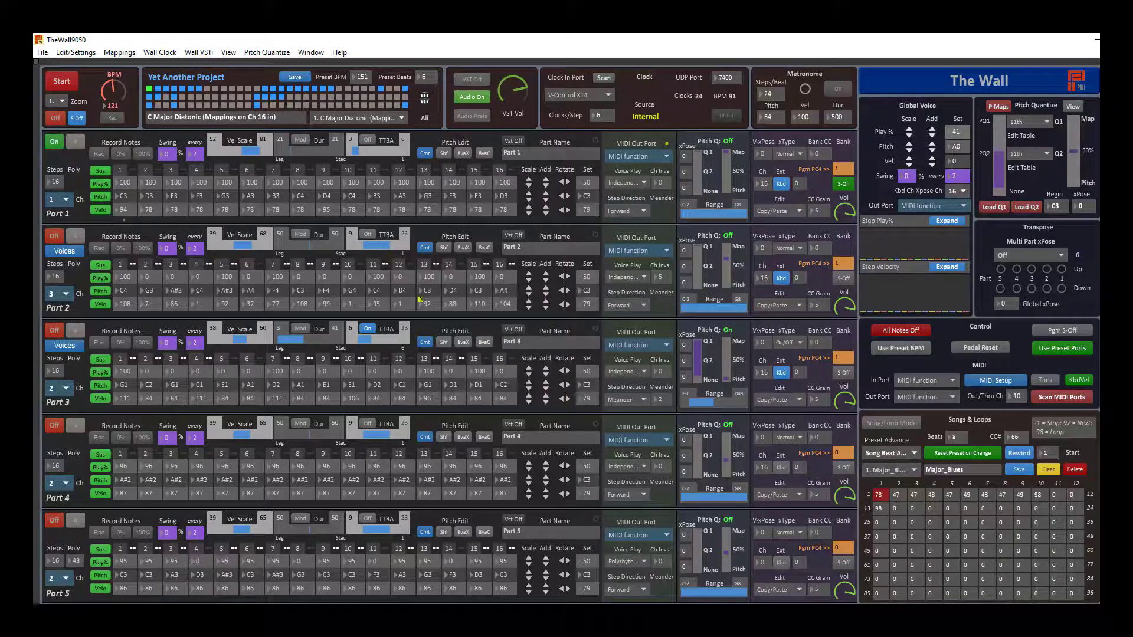
pyautogui.click(79, 54)
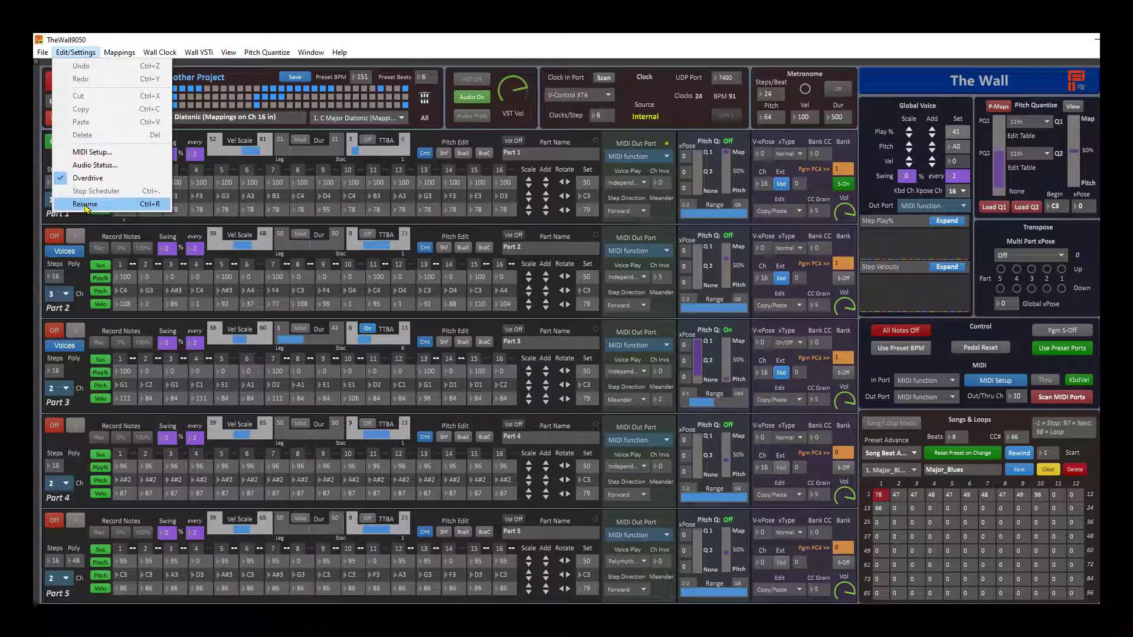
pyautogui.click(85, 205)
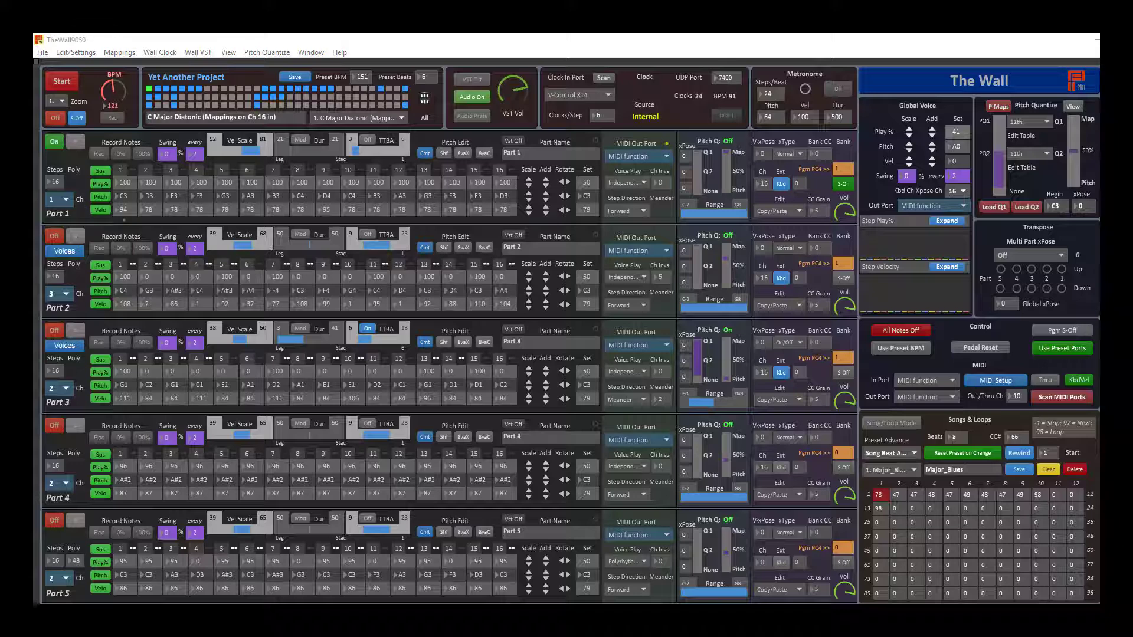
# Turn on Key Mapping Mode for the sequencer controls.
pyautogui.click(121, 45)
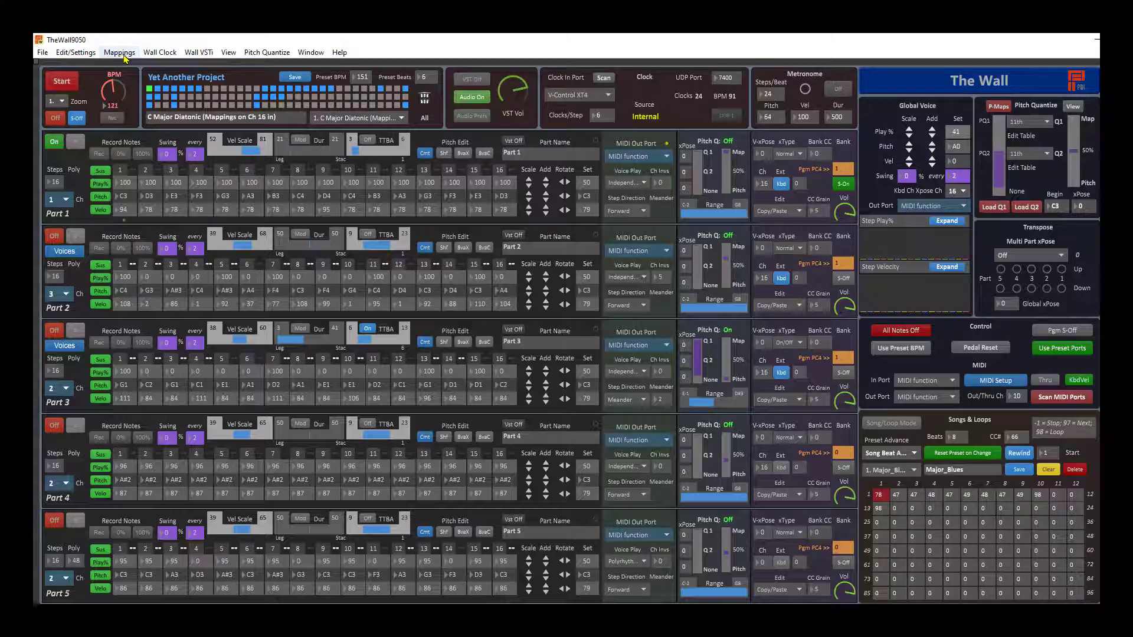
pyautogui.click(121, 52)
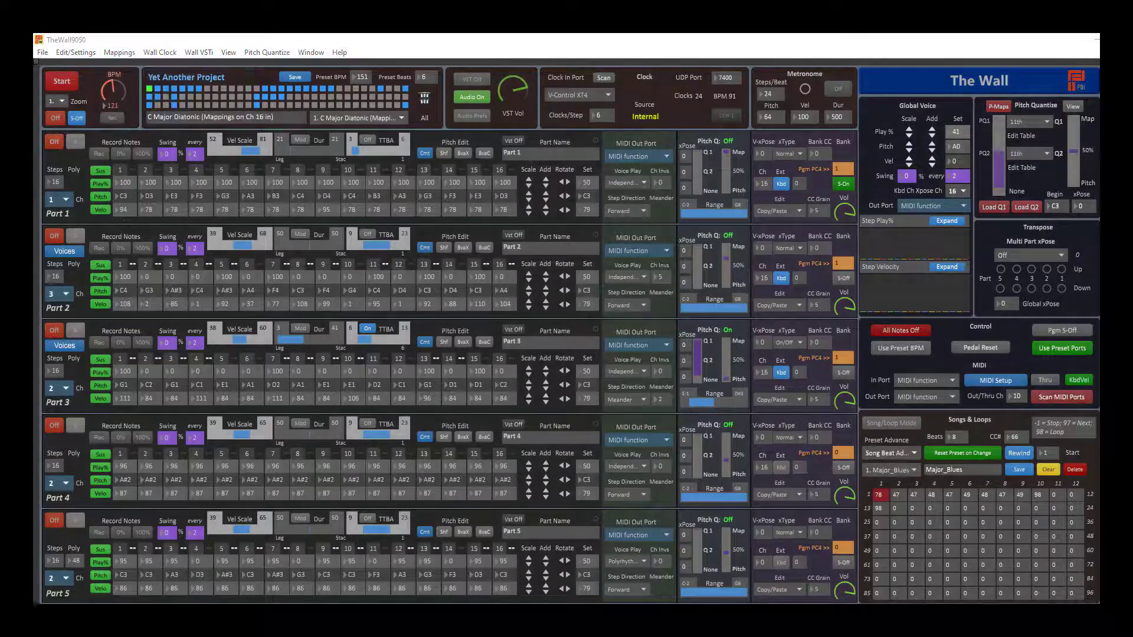
pyautogui.click(248, 45)
pyautogui.click(76, 52)
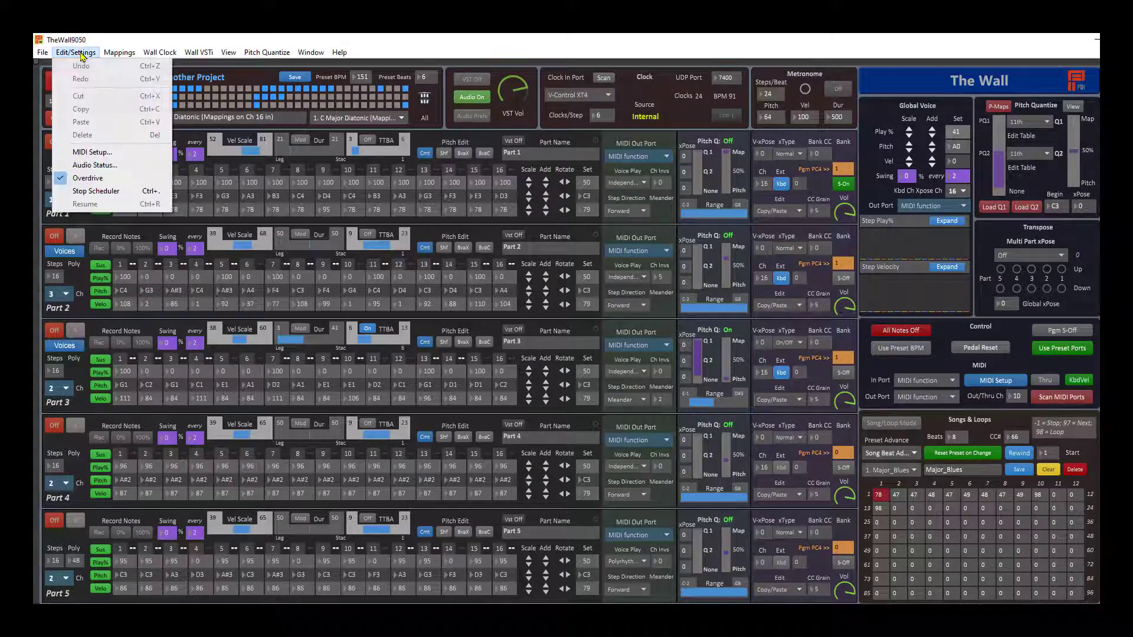
pyautogui.moveTo(118, 52)
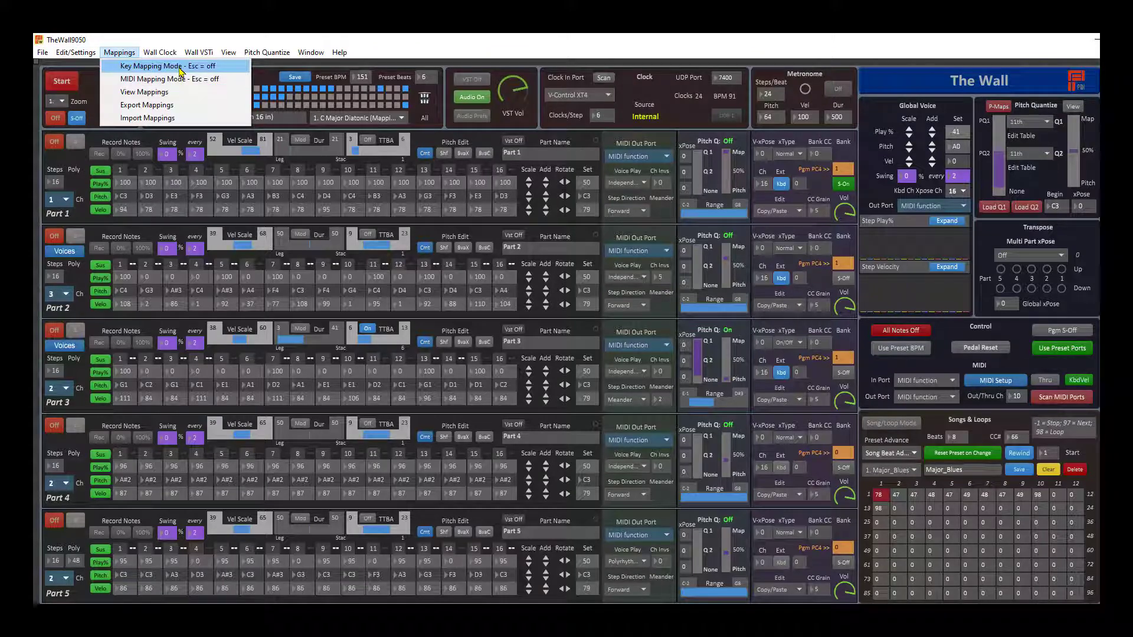
pyautogui.click(177, 66)
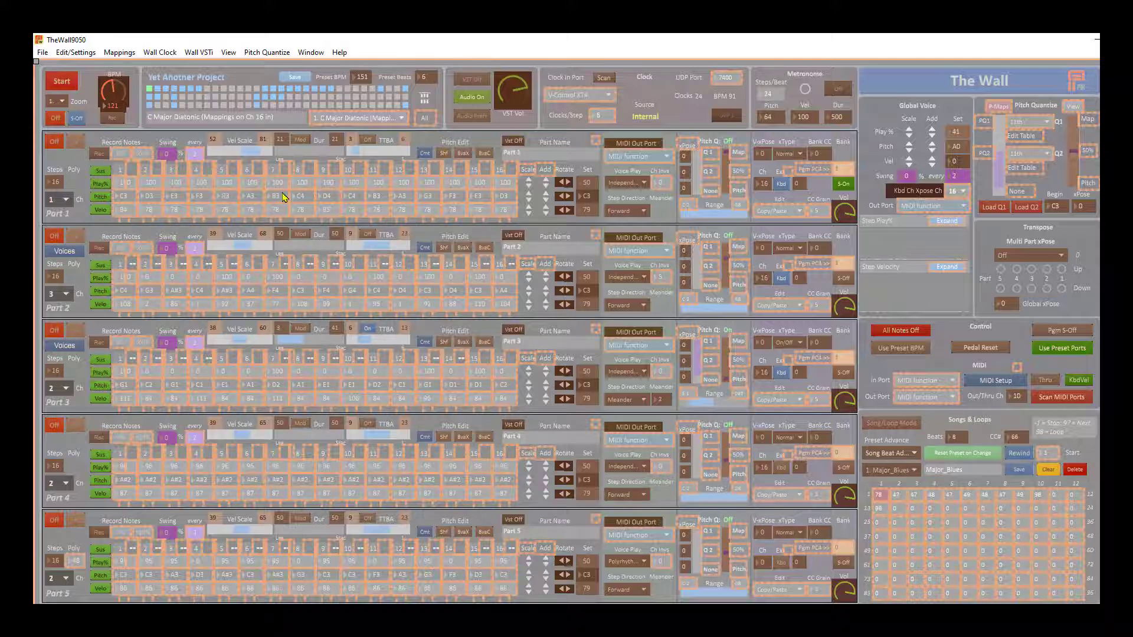
# Pick the On/Off switches of Parts 1, 2 and 3 for key mapping.
pyautogui.click(59, 146)
pyautogui.click(57, 238)
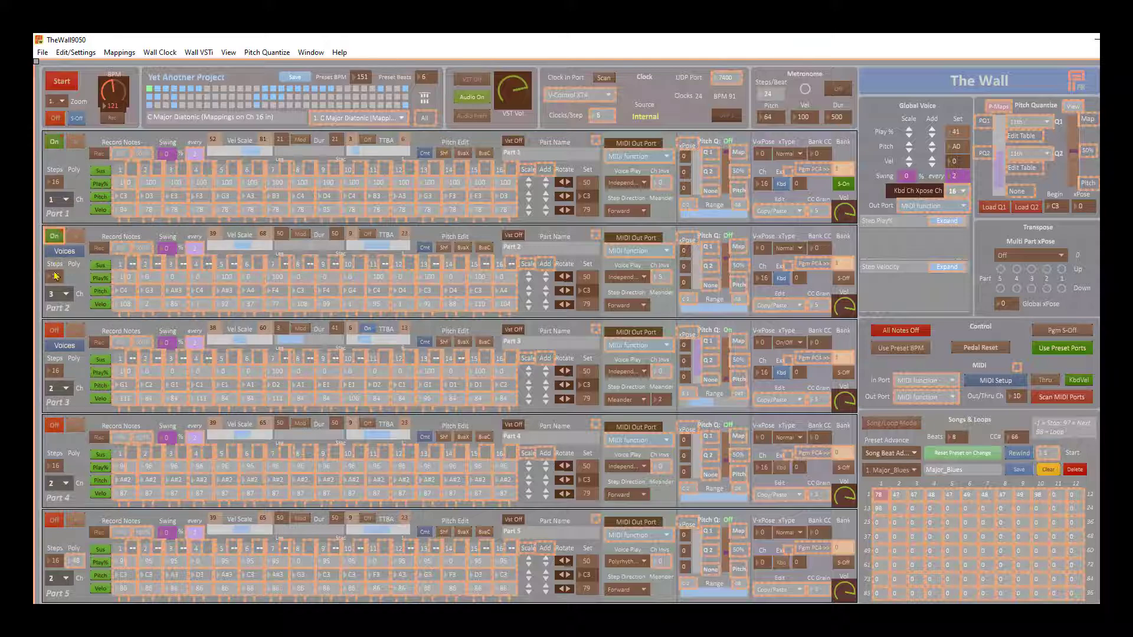
pyautogui.click(59, 334)
# Delete the key mapping of Part 3's On/Off switch and leave mapping mode.
pyautogui.rightClick(58, 333)
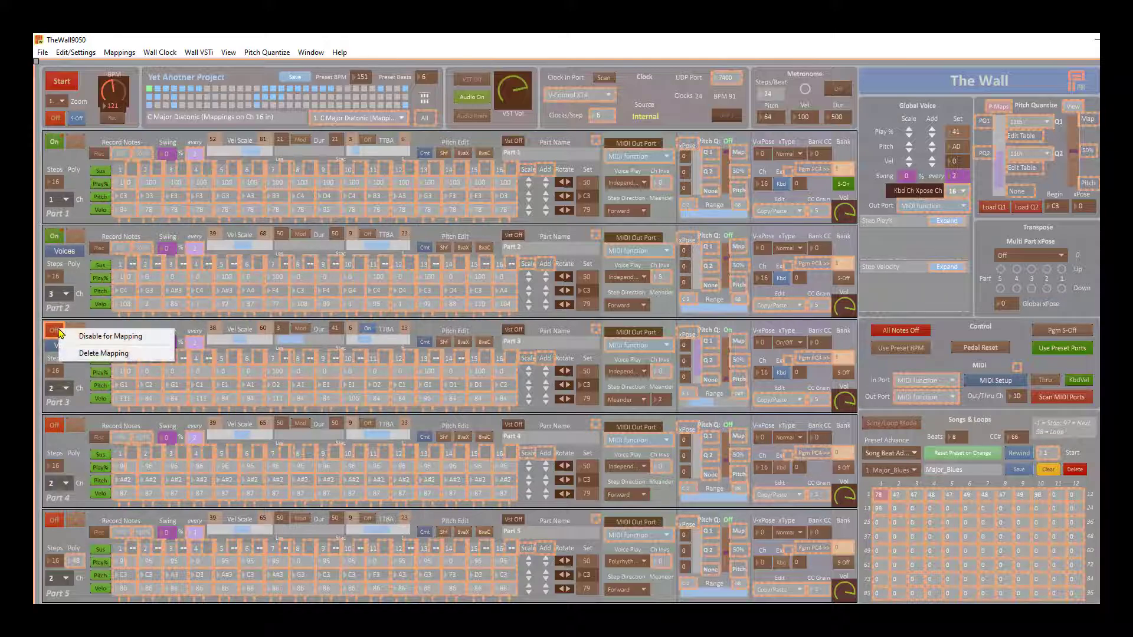
pyautogui.click(95, 353)
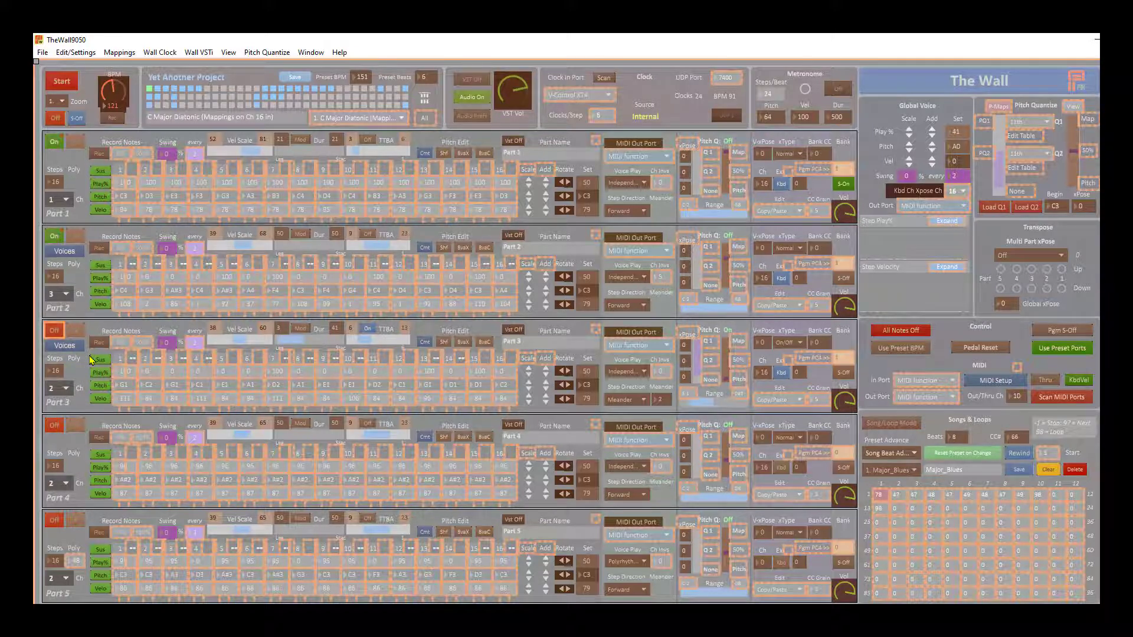
pyautogui.rightClick(54, 329)
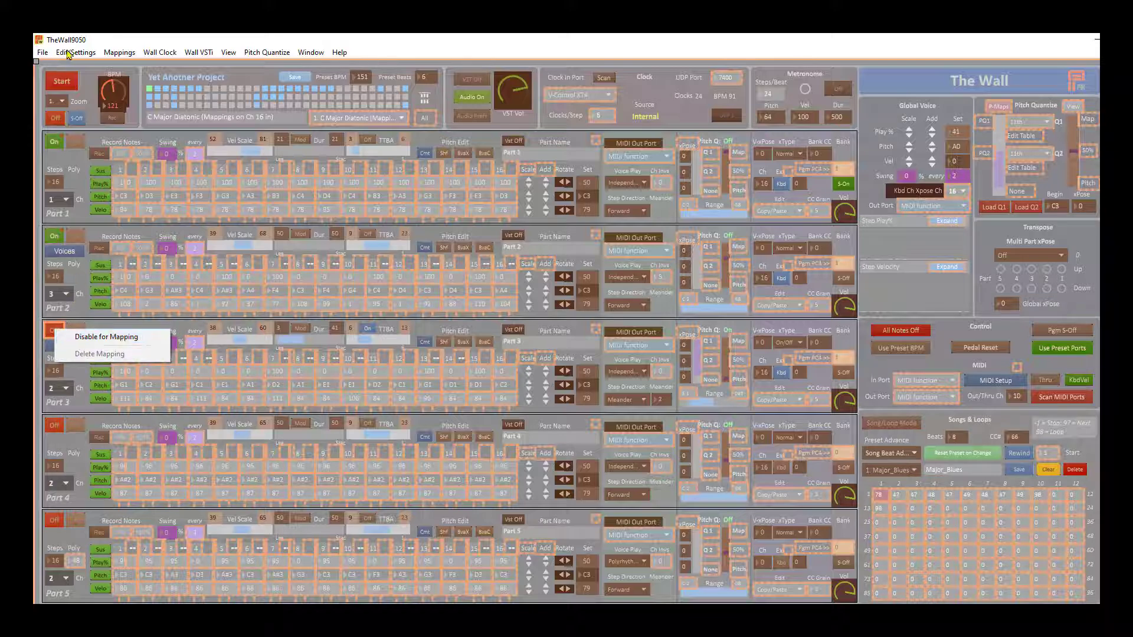
pyautogui.click(150, 47)
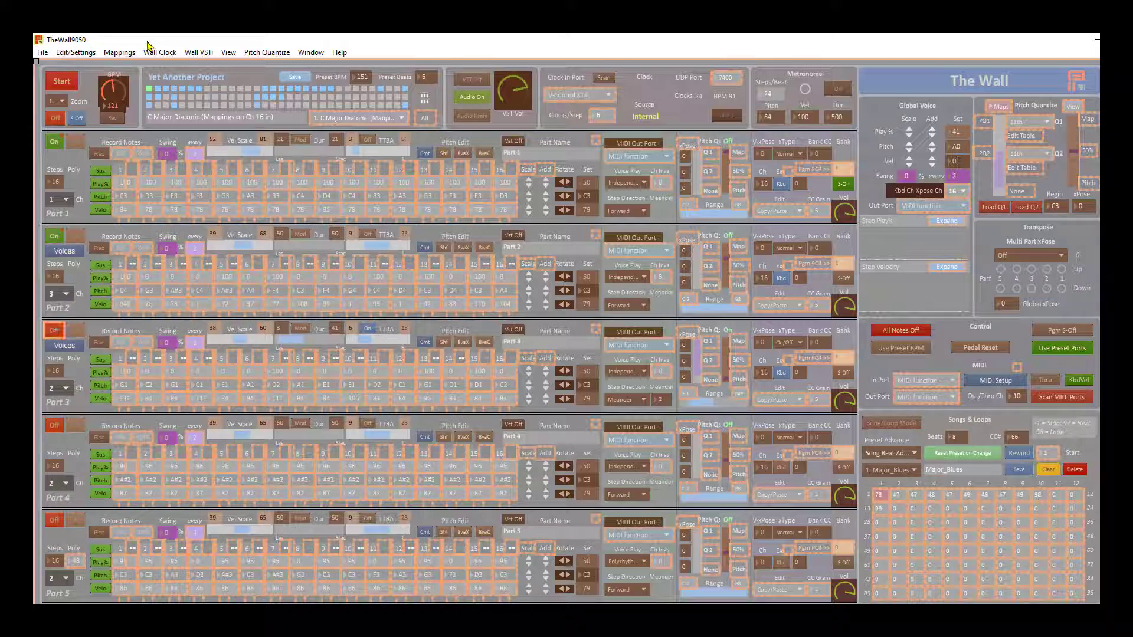
pyautogui.press('Escape')
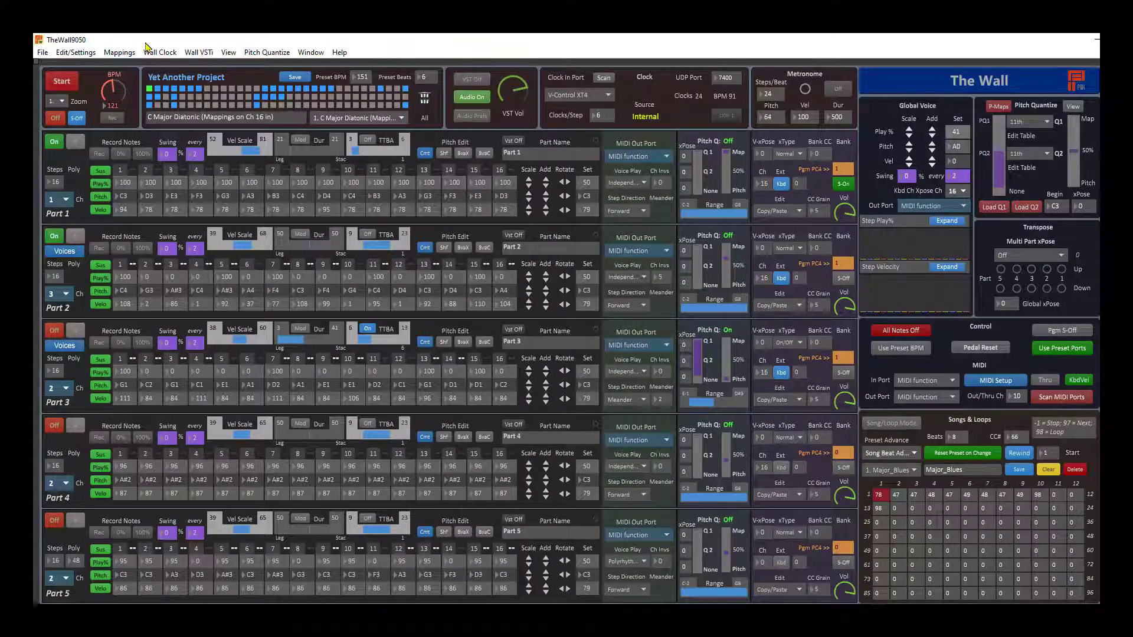
# Test the key mapping by triggering the control assigned to 1 four times.
pyautogui.press('1')
pyautogui.press('1')
pyautogui.press('1')
pyautogui.press('1')
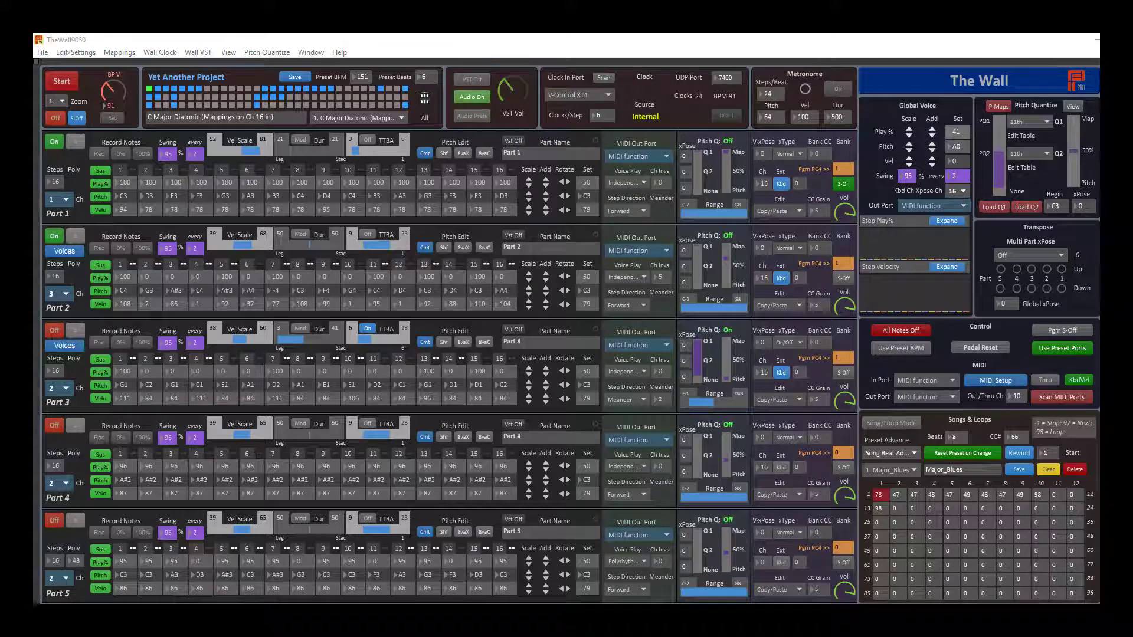
pyautogui.click(130, 49)
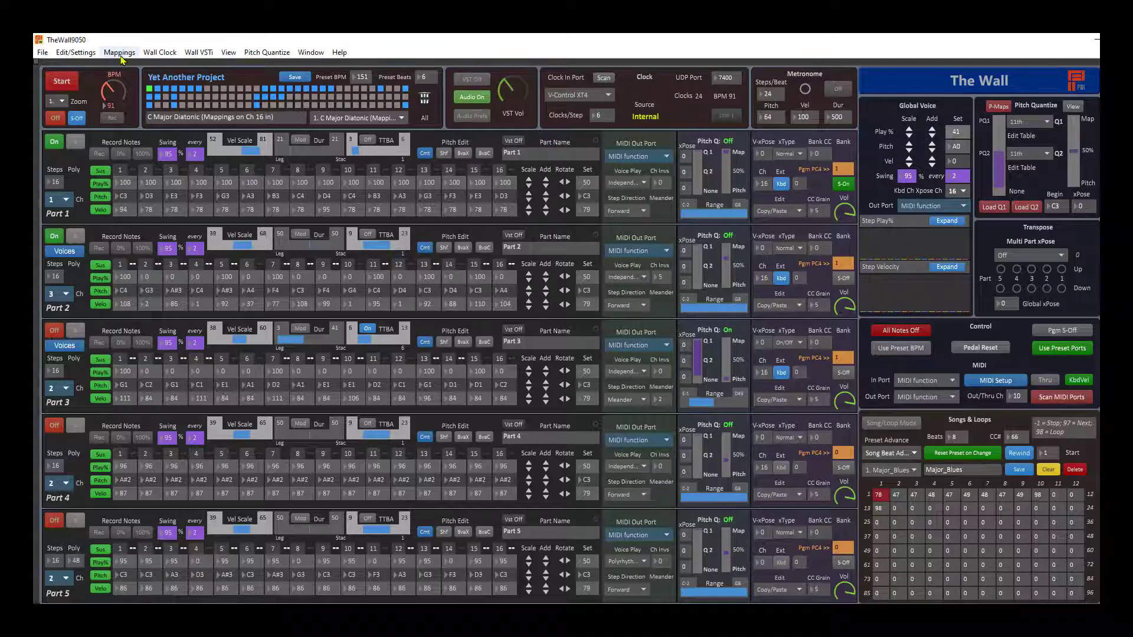
# Turn on MIDI Mapping Mode and delete the mapping of the VST Vol dial.
pyautogui.click(121, 55)
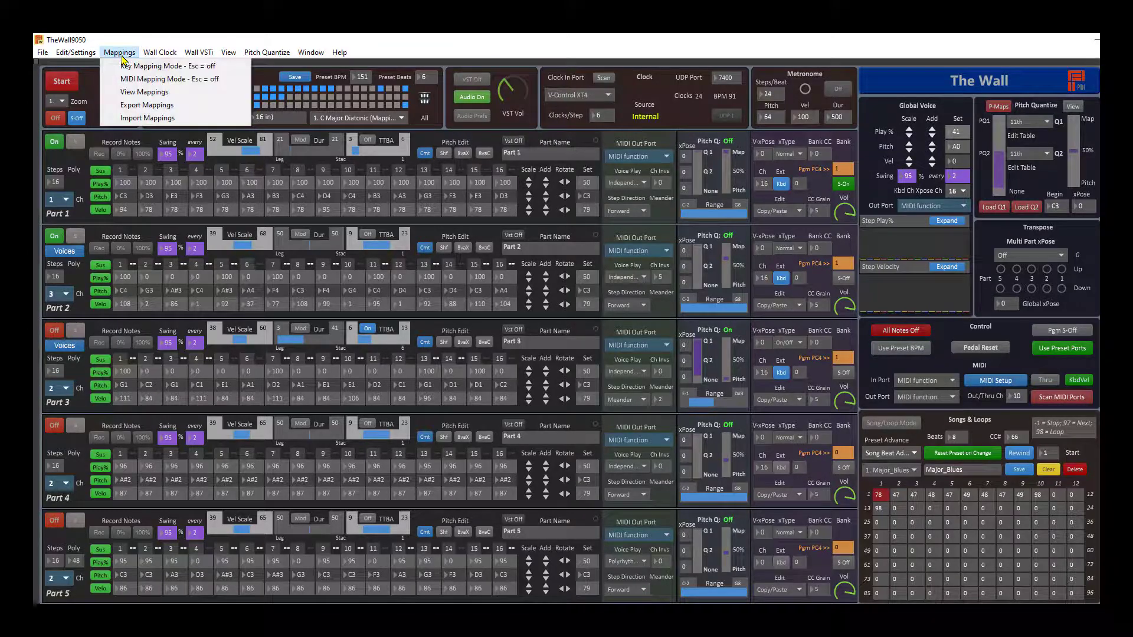
pyautogui.click(214, 87)
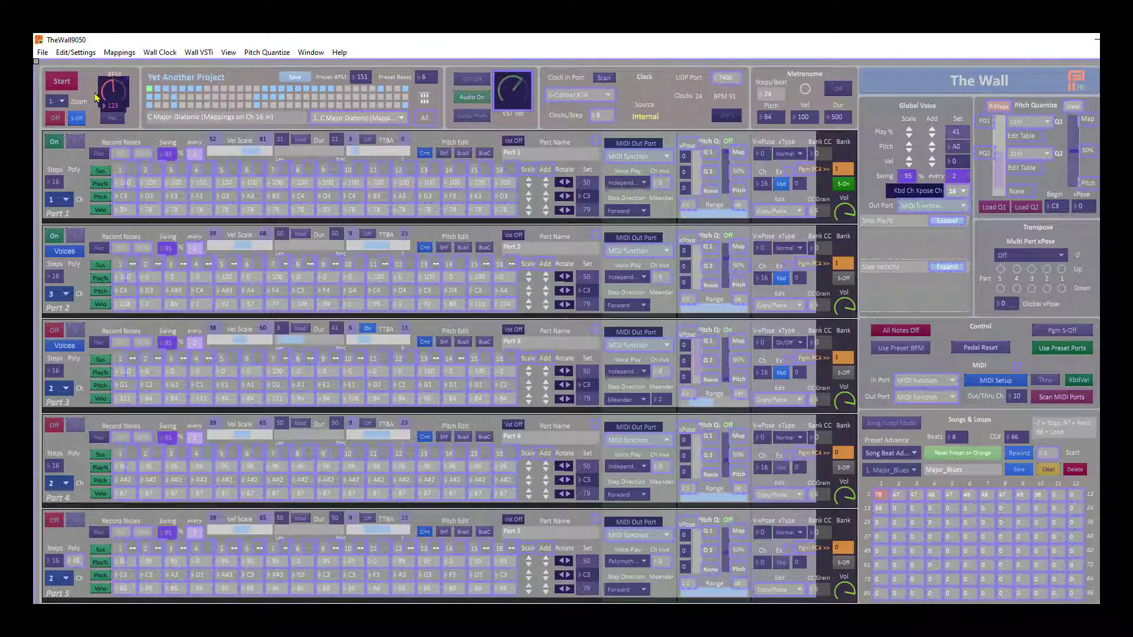
pyautogui.rightClick(521, 99)
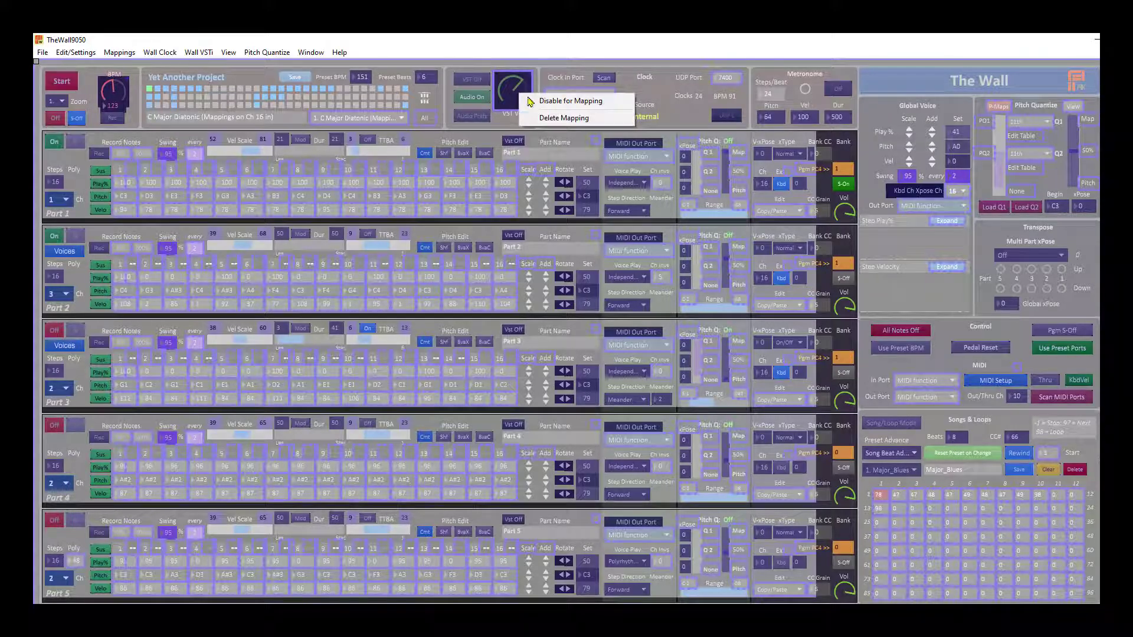
pyautogui.click(565, 119)
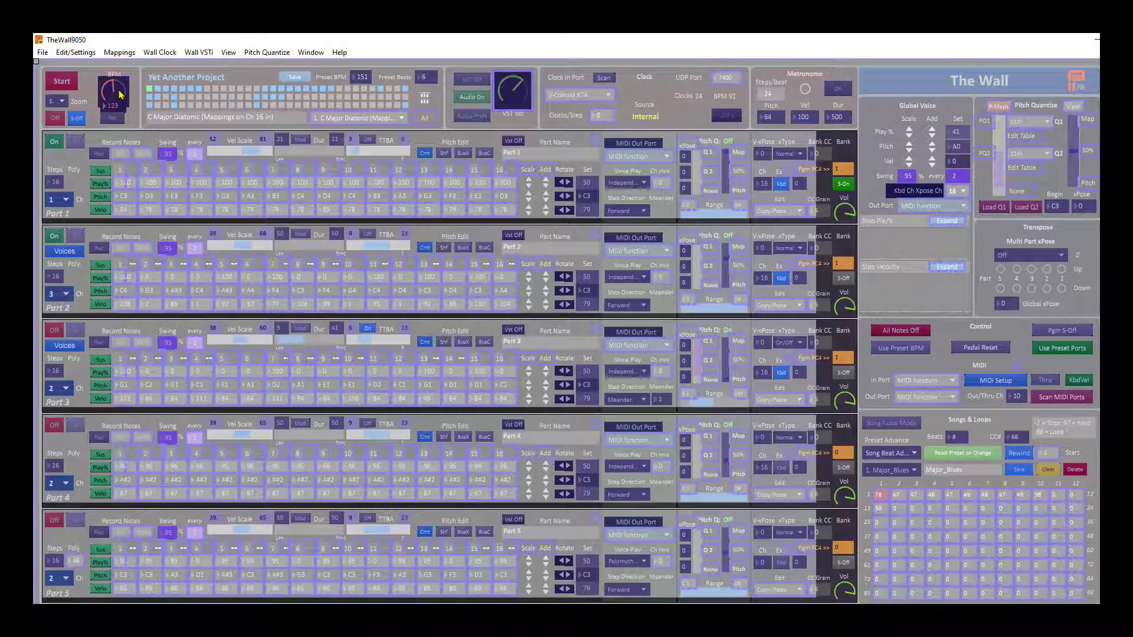
# Leave MIDI Mapping Mode and adjust the BPM dial.
pyautogui.hotkey('ctrl', 'm')
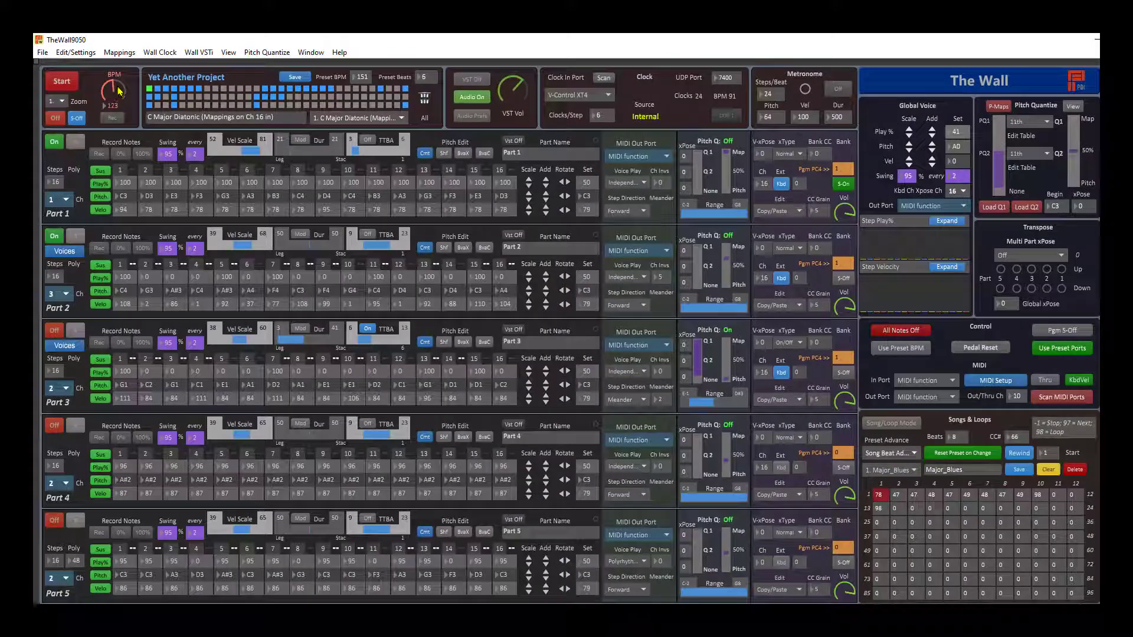
pyautogui.moveTo(119, 91)
pyautogui.mouseDown()
pyautogui.moveTo(122, 100)
pyautogui.moveTo(125, 91)
pyautogui.mouseUp()
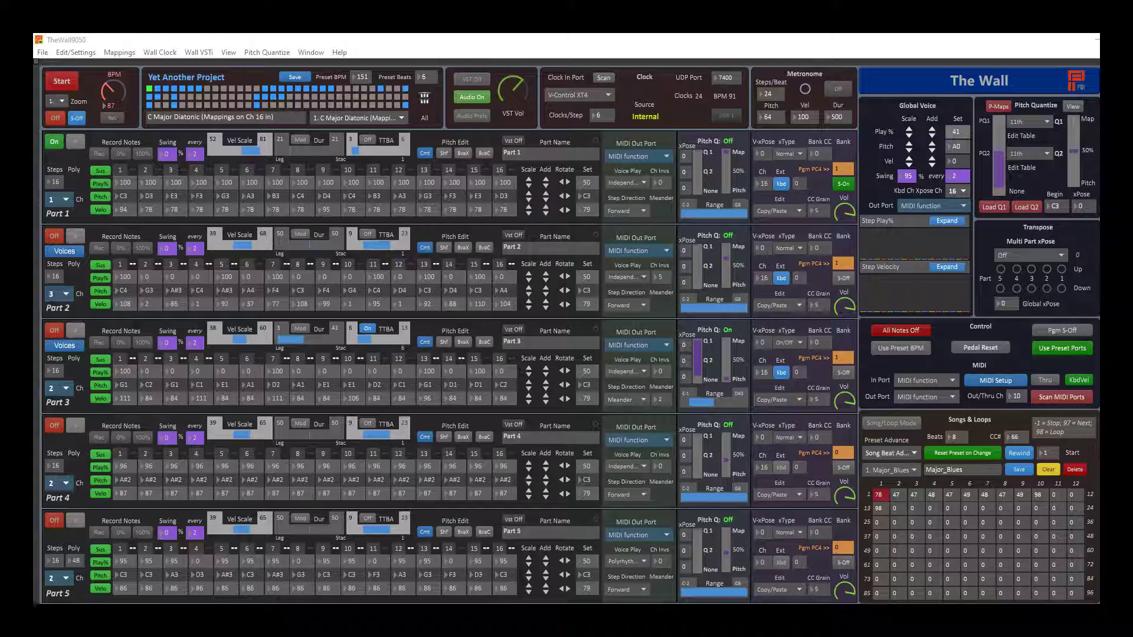
# Open the mappings list and remove the slider's MIDI mapping with source CC#25/16.
pyautogui.click(120, 53)
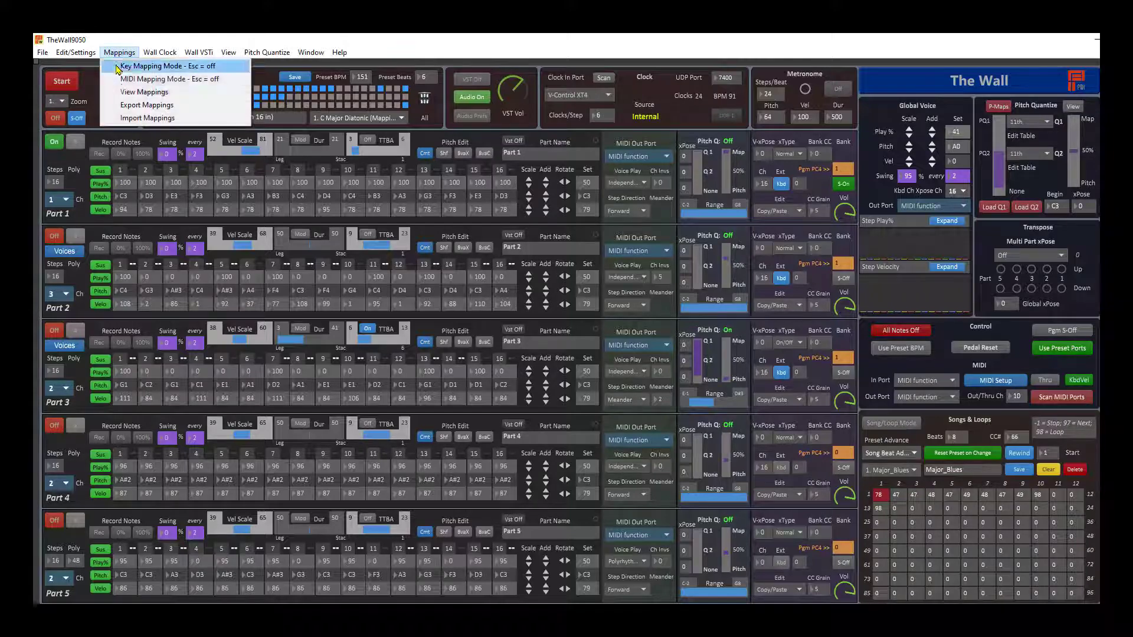
pyautogui.click(137, 94)
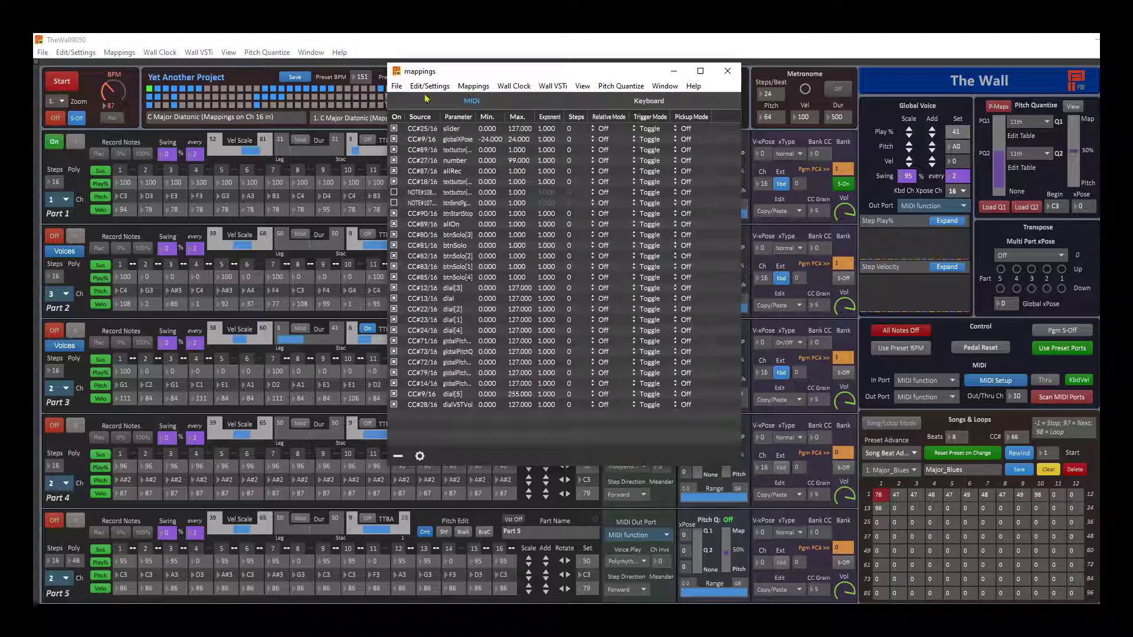
pyautogui.moveTo(470, 66); pyautogui.dragTo(450, 97)
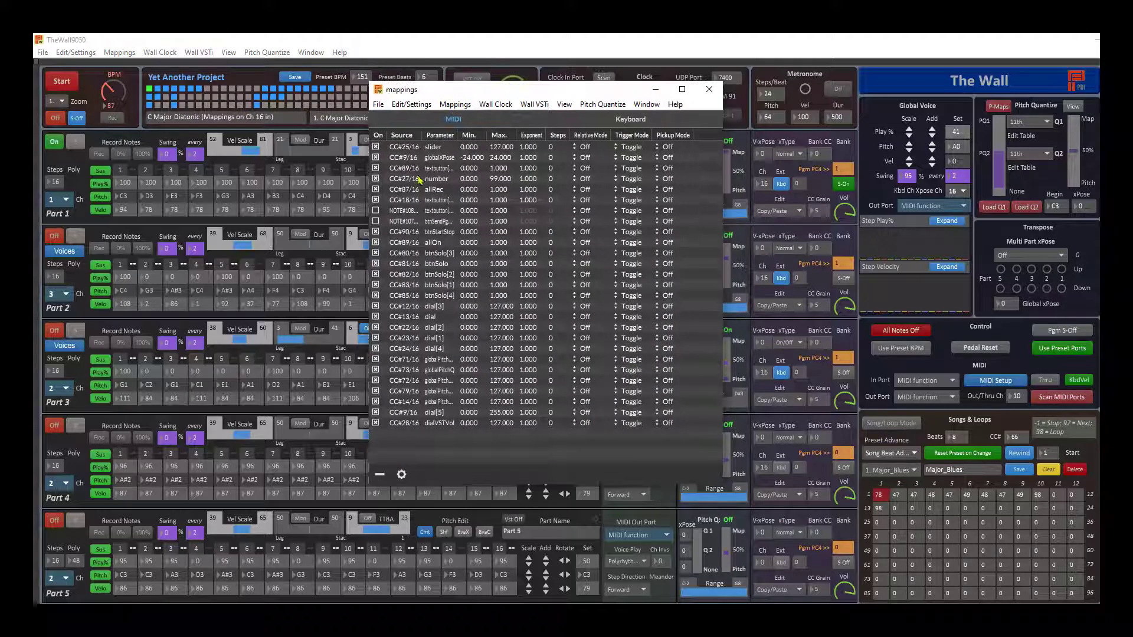
pyautogui.click(473, 148)
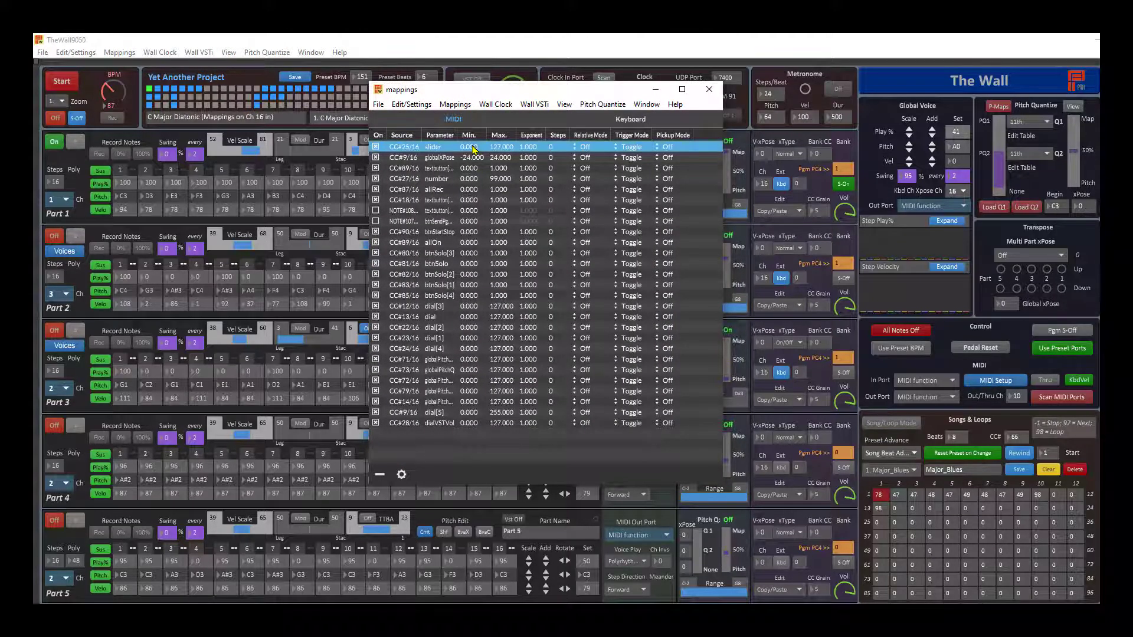
pyautogui.click(378, 476)
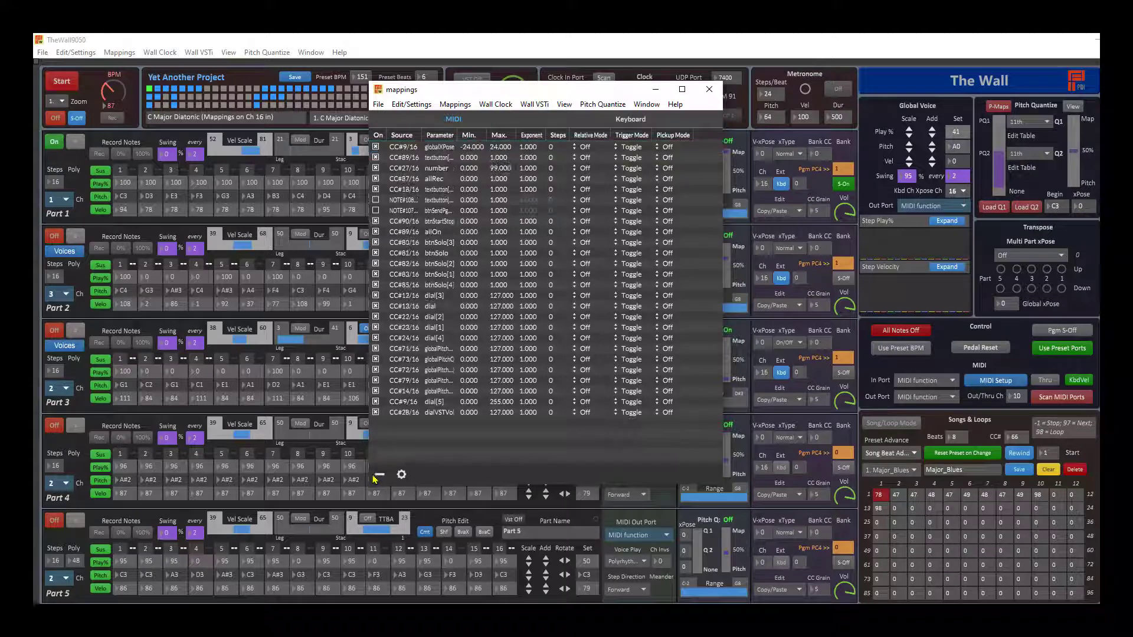
# Examine the globalXPose mapping's enable state, source, parameter, minimum, maximum, exponent, steps and Relative Mode options.
pyautogui.click(417, 147)
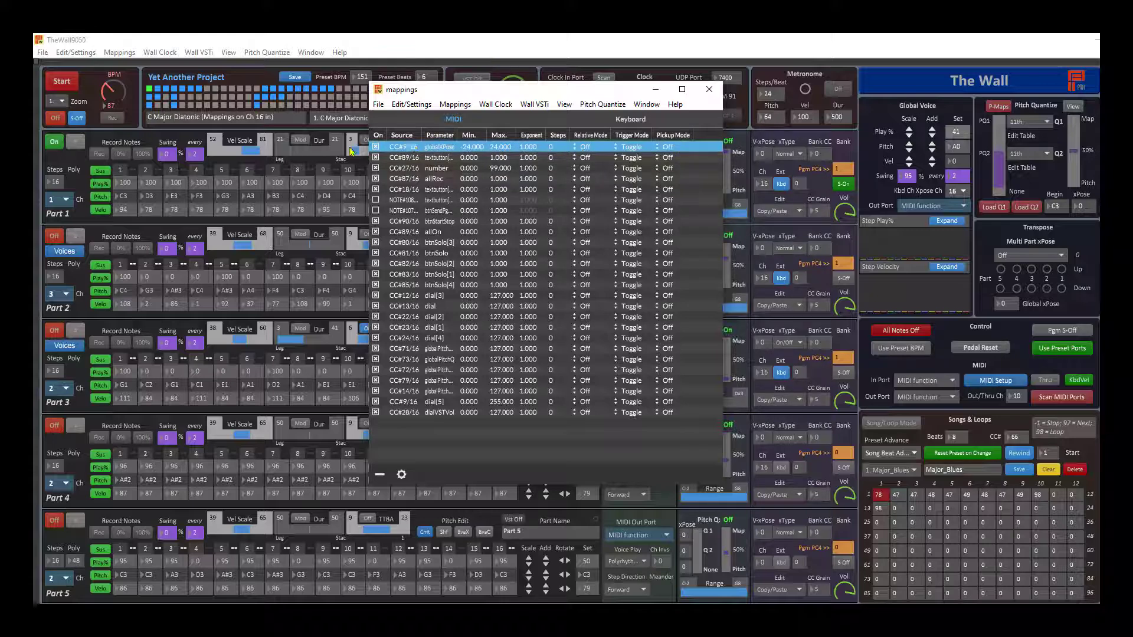
pyautogui.click(376, 148)
pyautogui.doubleClick(402, 147)
pyautogui.click(443, 149)
pyautogui.doubleClick(449, 153)
pyautogui.doubleClick(472, 150)
pyautogui.click(500, 150)
pyautogui.doubleClick(529, 149)
pyautogui.doubleClick(561, 151)
pyautogui.click(587, 148)
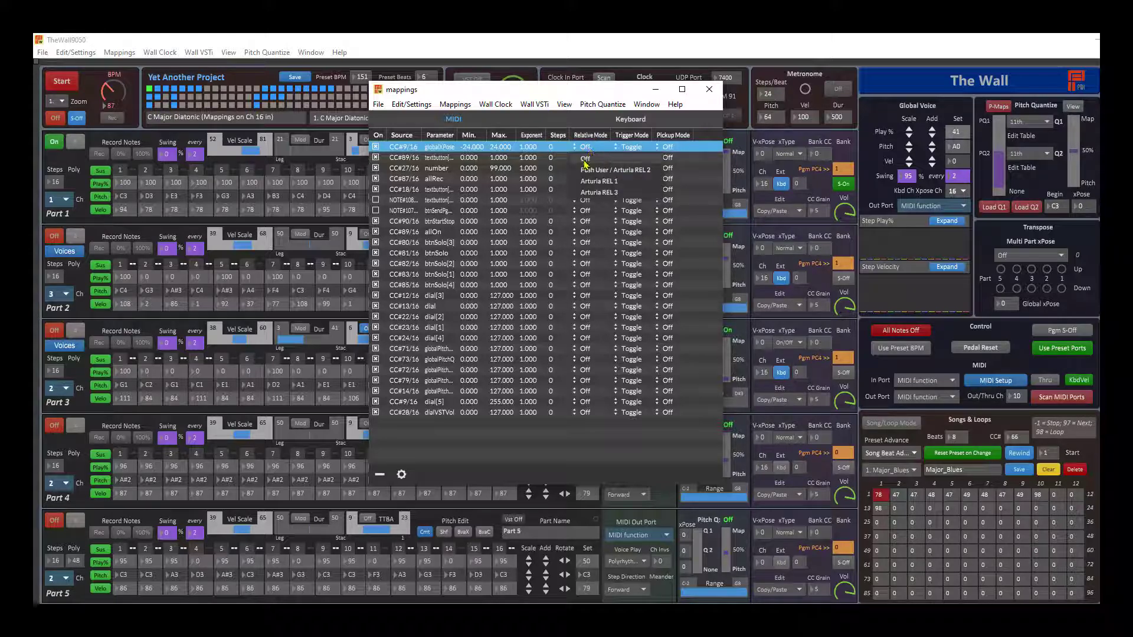
# Review the Trigger Mode and Pickup Mode choices of the MIDI mappings, keeping the trigger mode at Toggle.
pyautogui.click(629, 136)
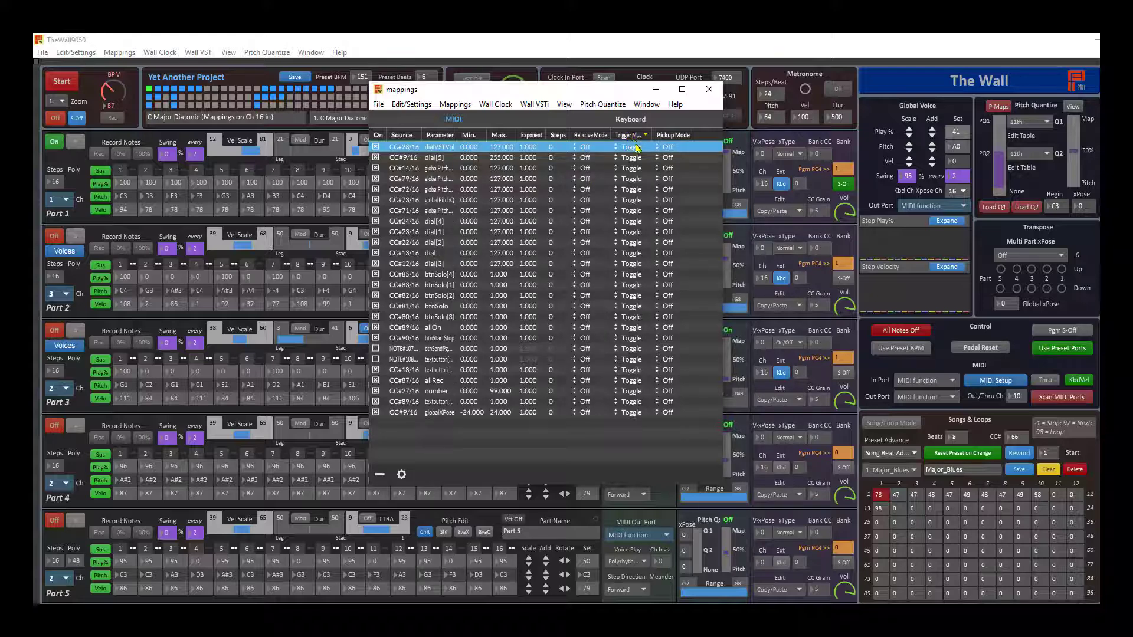
pyautogui.click(636, 148)
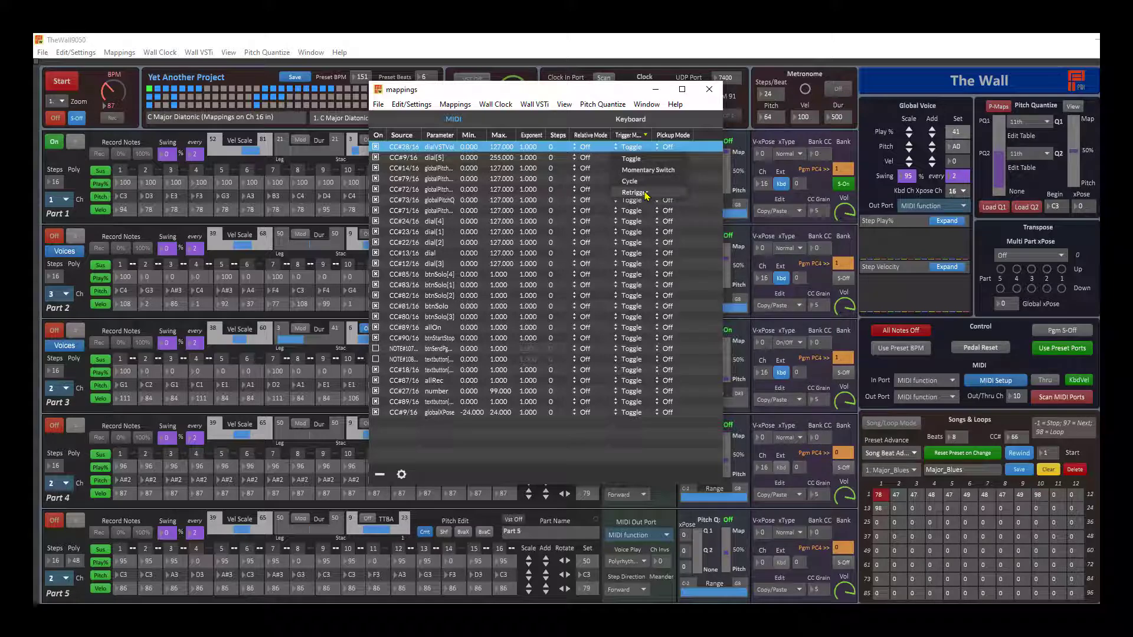
pyautogui.click(627, 157)
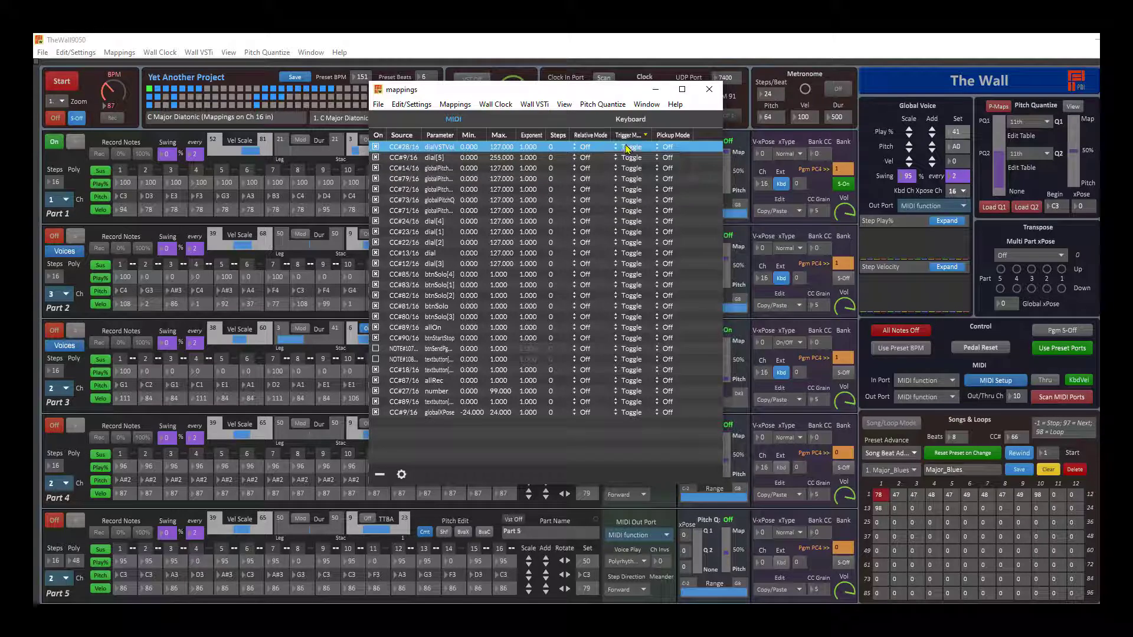
pyautogui.click(672, 135)
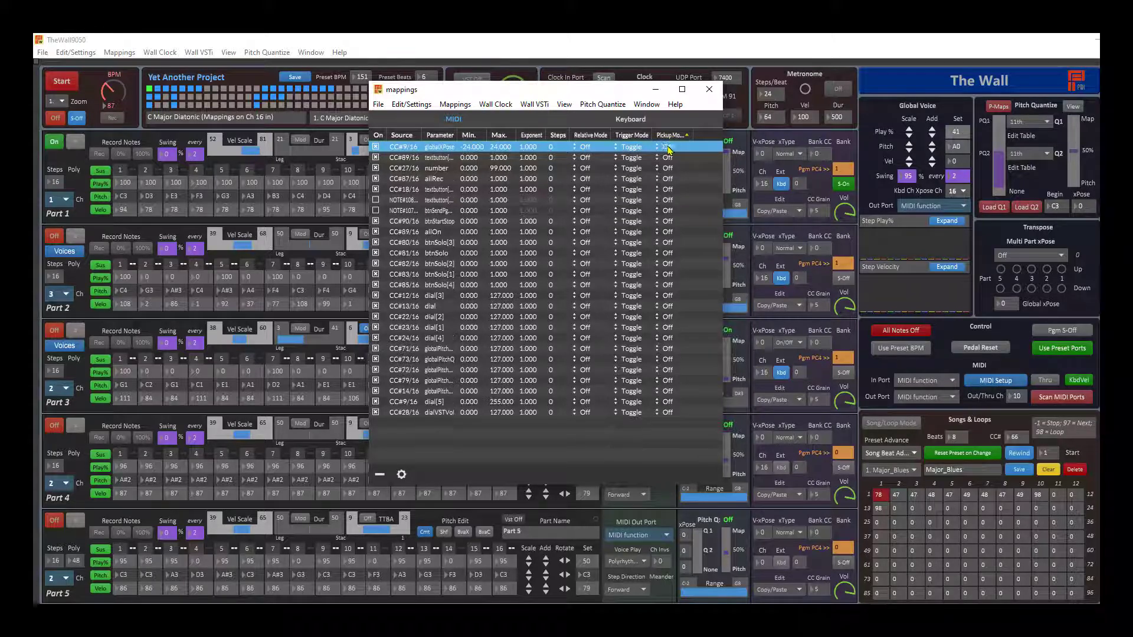
pyautogui.click(668, 148)
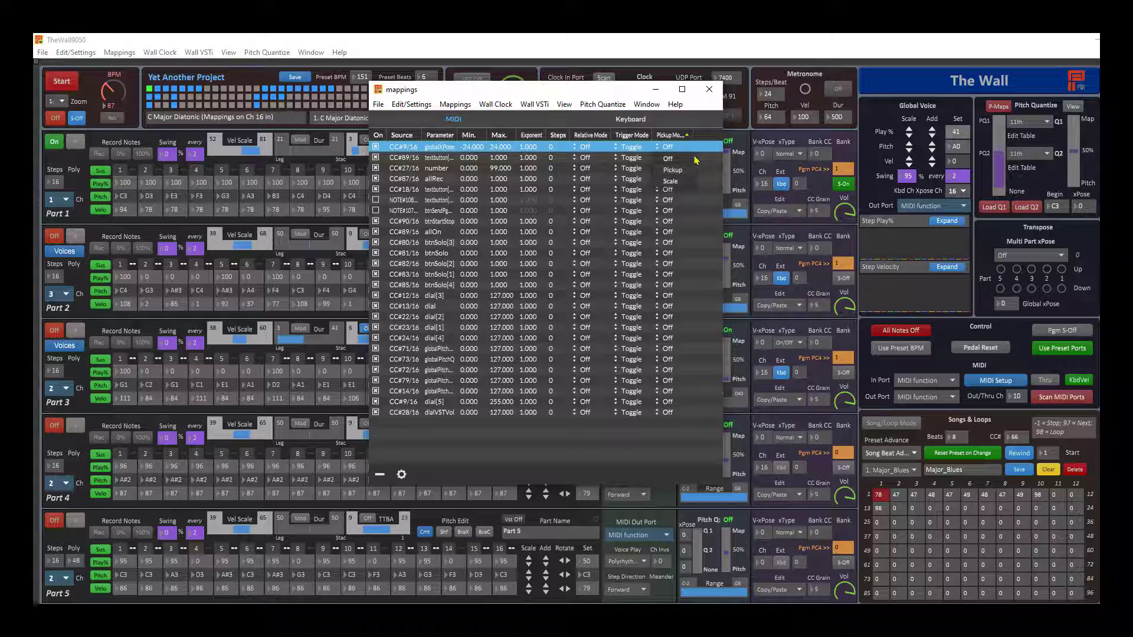
pyautogui.click(633, 138)
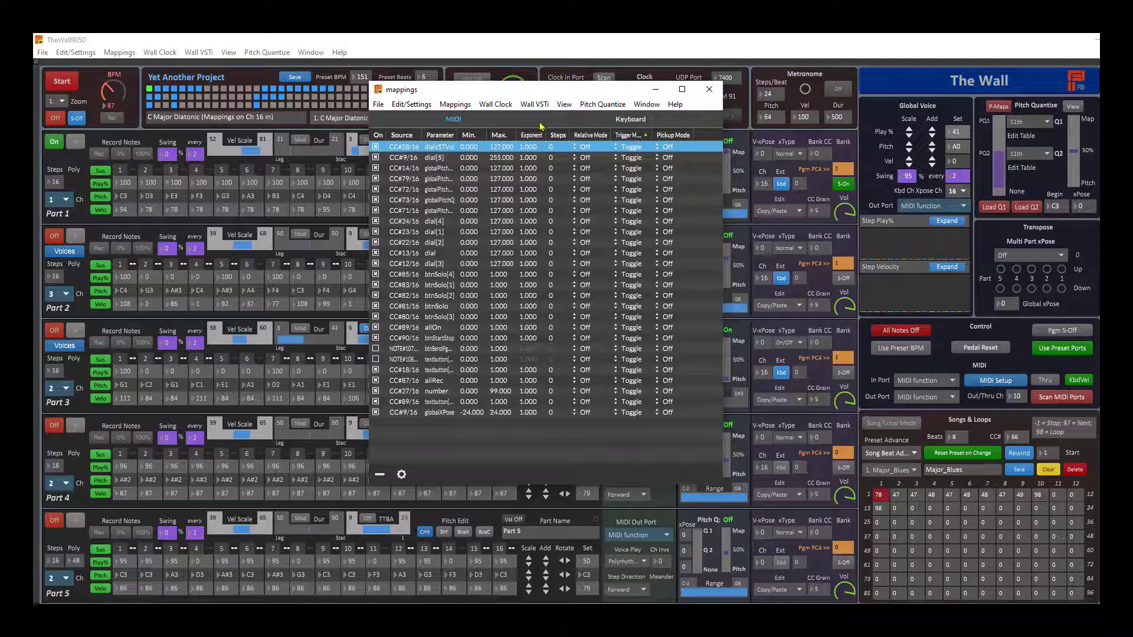
# View the keyboard mappings and close the mappings window.
pyautogui.click(634, 119)
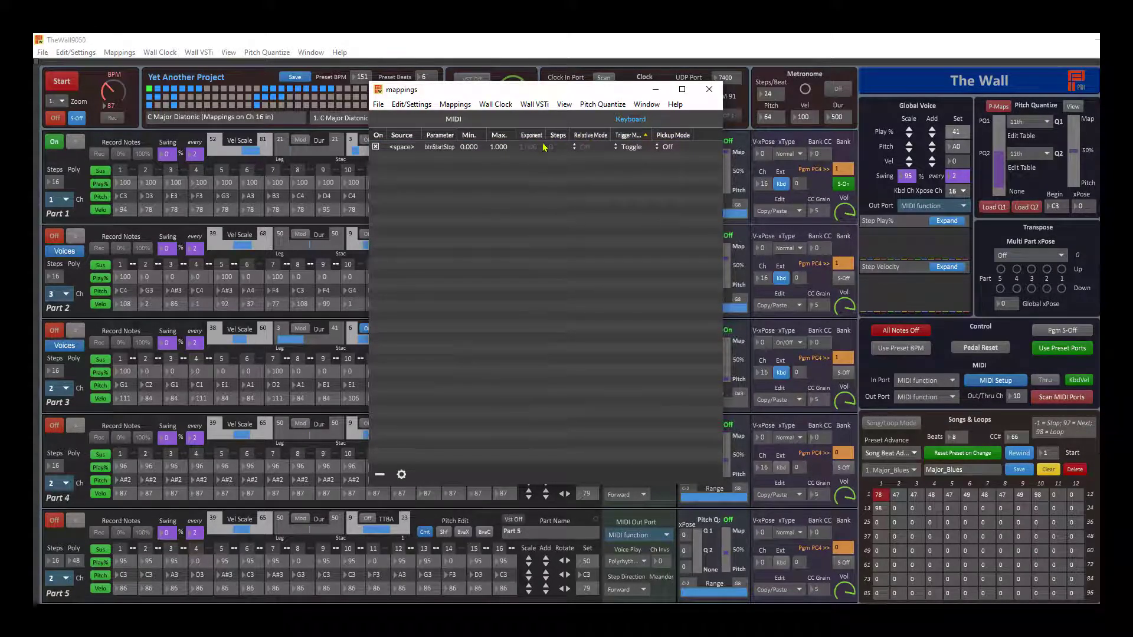
pyautogui.click(709, 89)
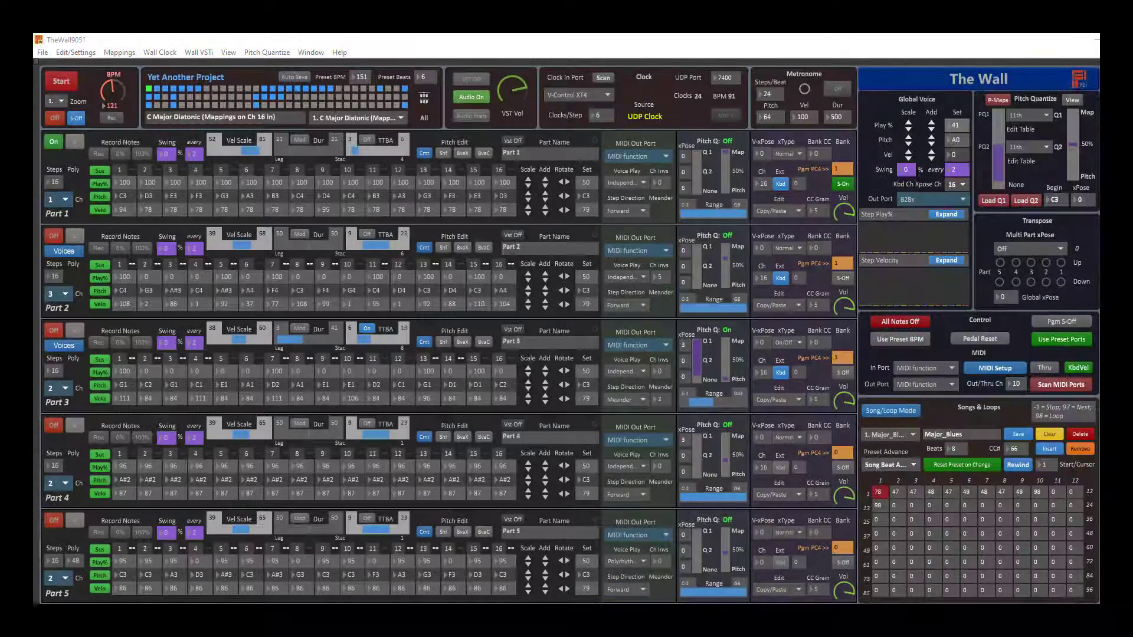
# Set the clock source to Internal Clock.
pyautogui.click(168, 56)
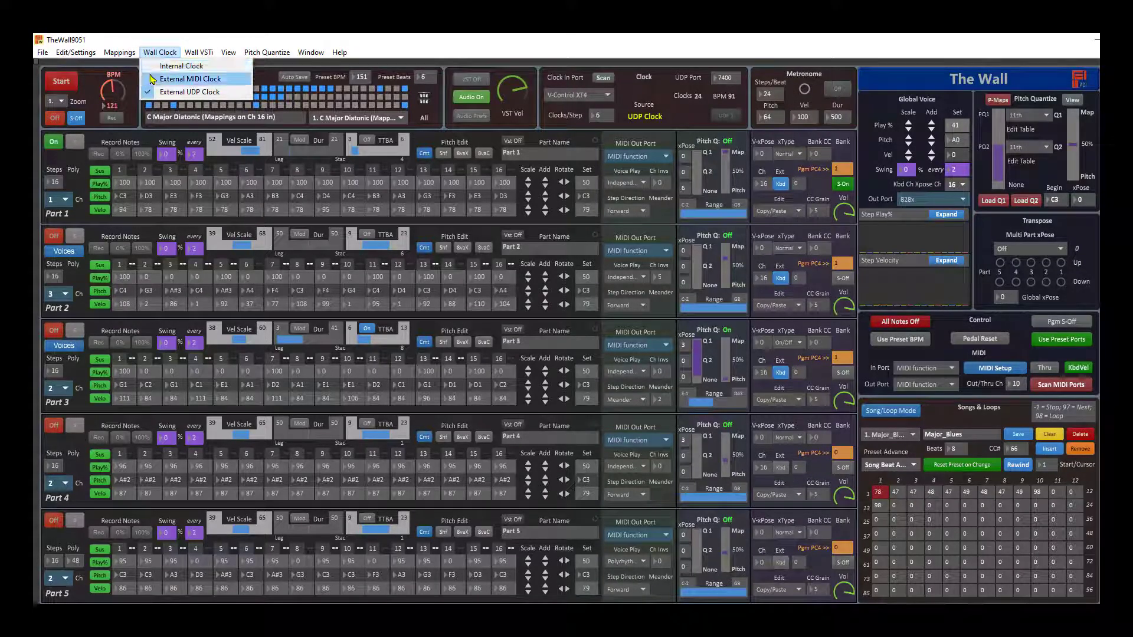
pyautogui.click(154, 66)
# Set the clock source to External MIDI Clock and the clock in port to UMC1820 MIDI In.
pyautogui.click(159, 53)
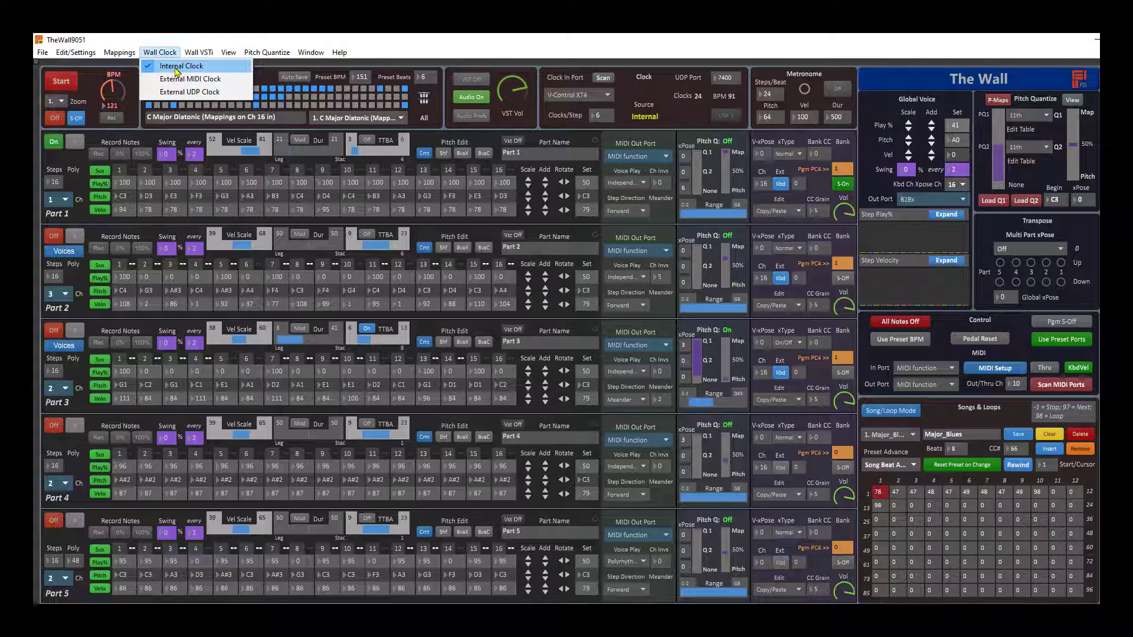
pyautogui.click(192, 82)
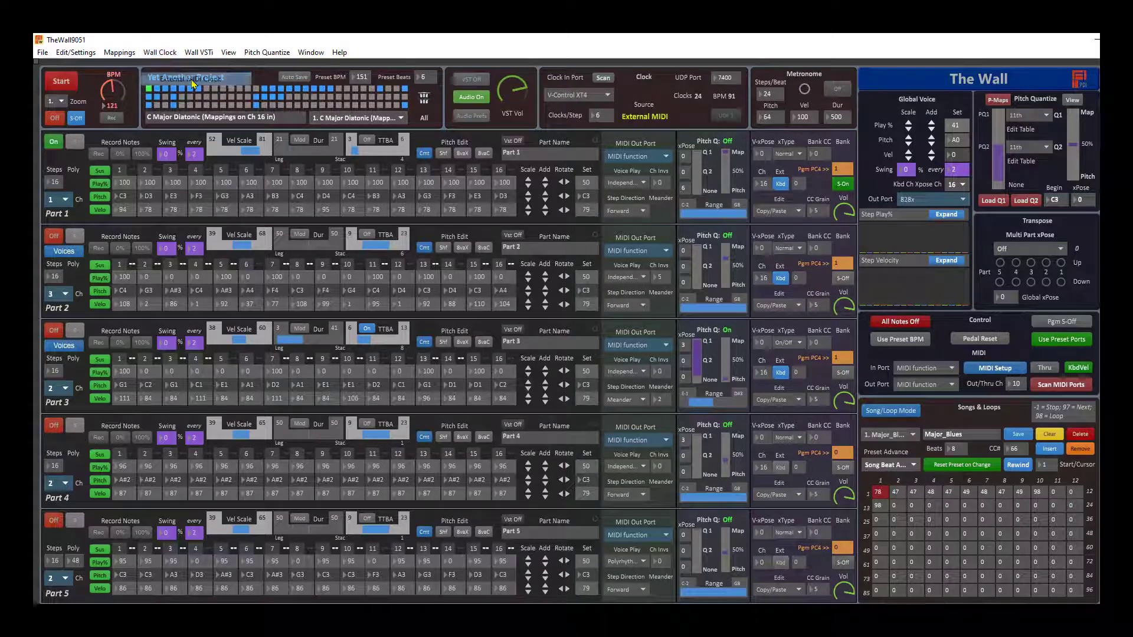
pyautogui.click(590, 96)
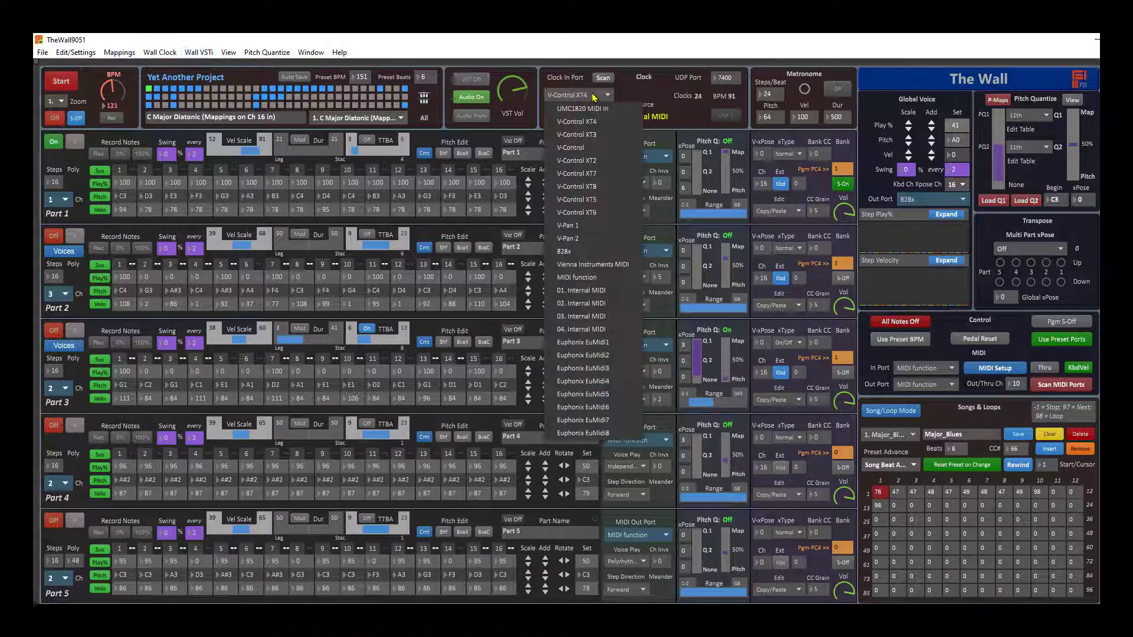
pyautogui.click(596, 110)
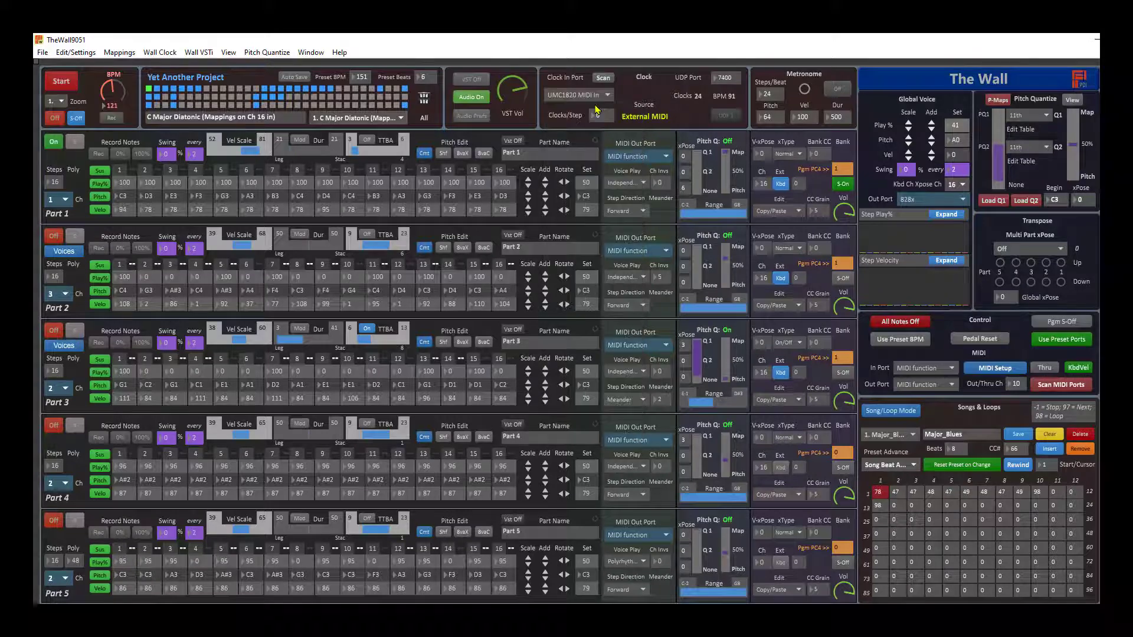
# Switch the clock source to External UDP Clock and set the UDP port to 7400.
pyautogui.click(153, 54)
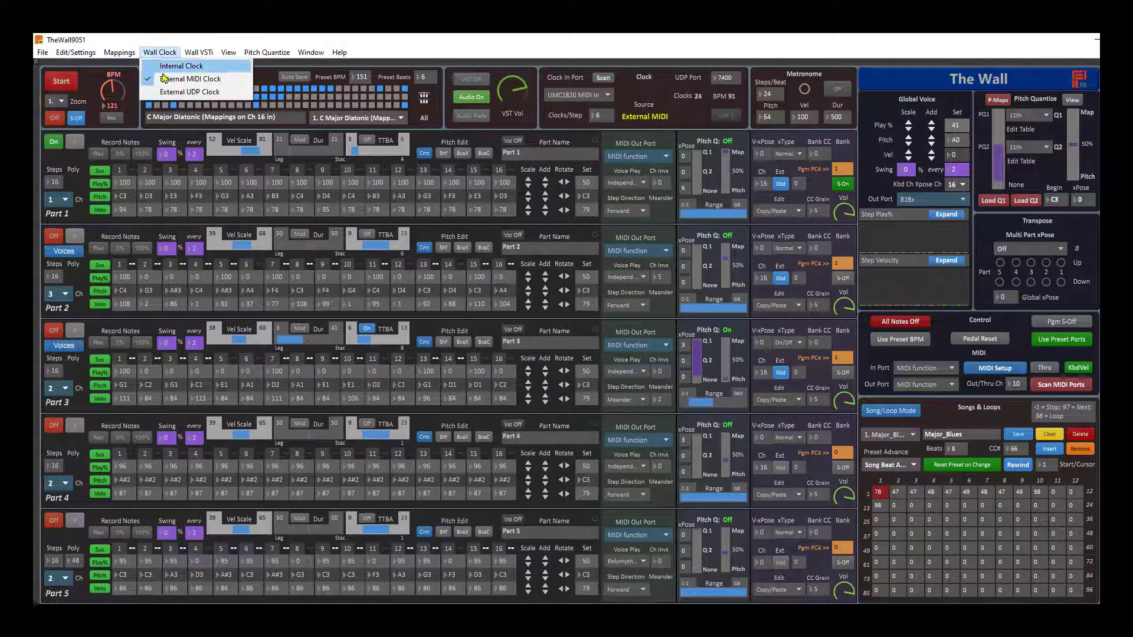
pyautogui.click(172, 94)
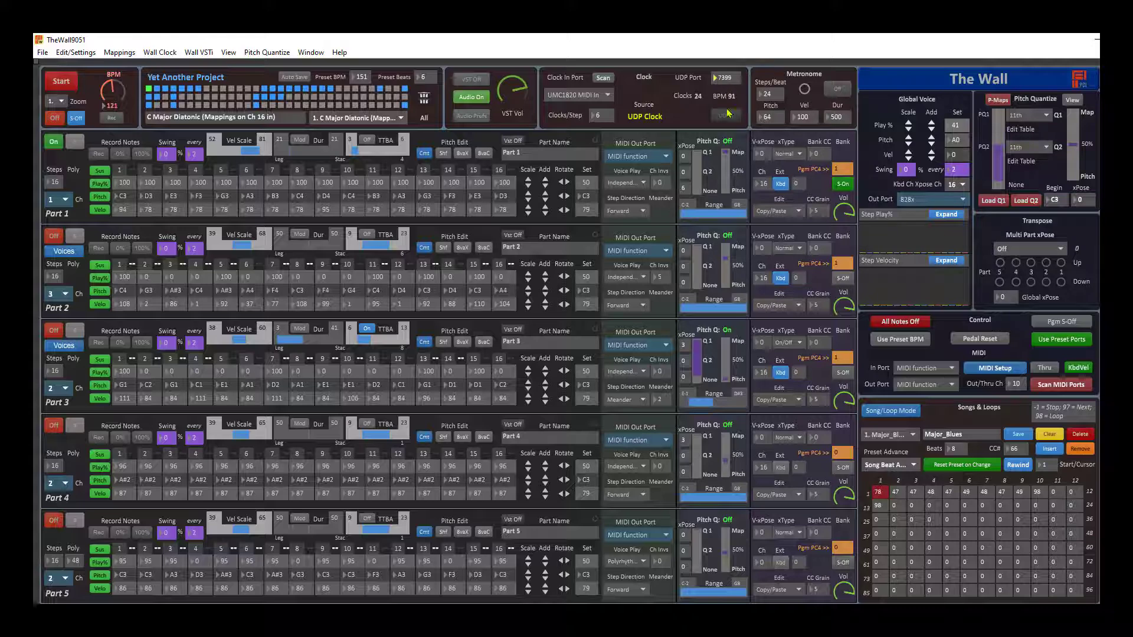
pyautogui.doubleClick(724, 78)
pyautogui.write('7400')
pyautogui.press('Return')
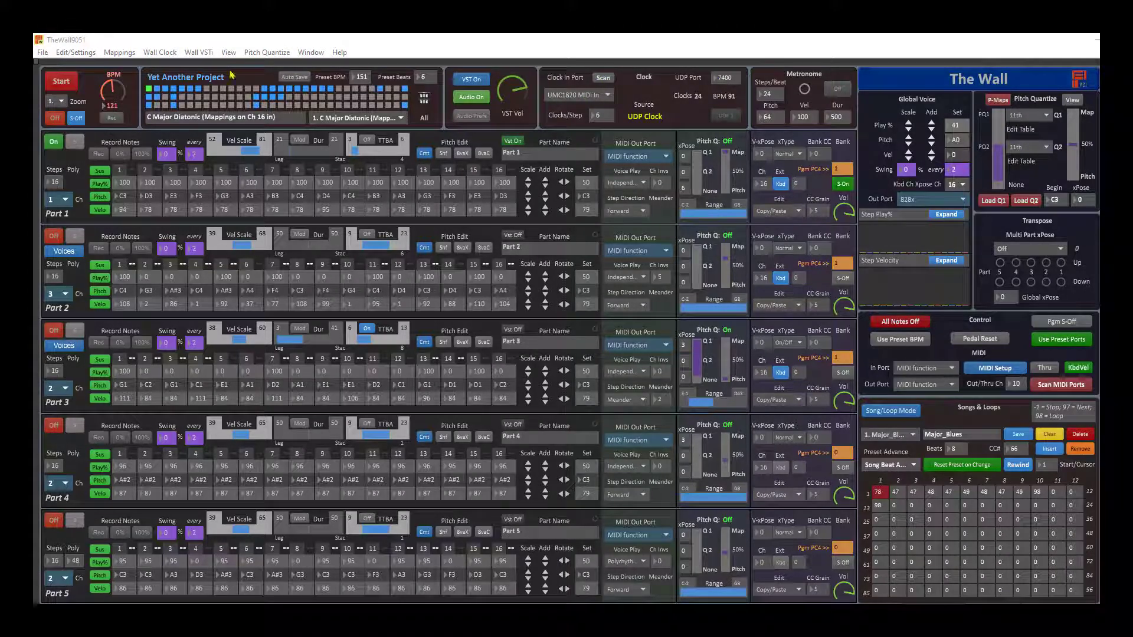
# Load Dexed.dll from the vstplugins folder as the VST instrument.
pyautogui.click(198, 53)
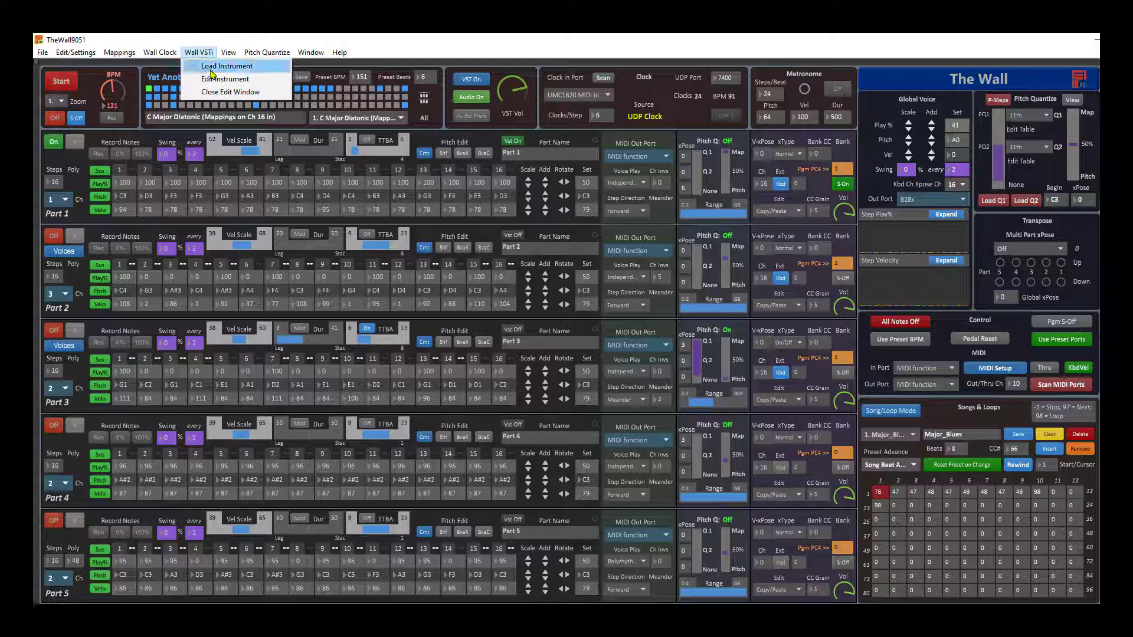
pyautogui.click(211, 69)
pyautogui.click(196, 195)
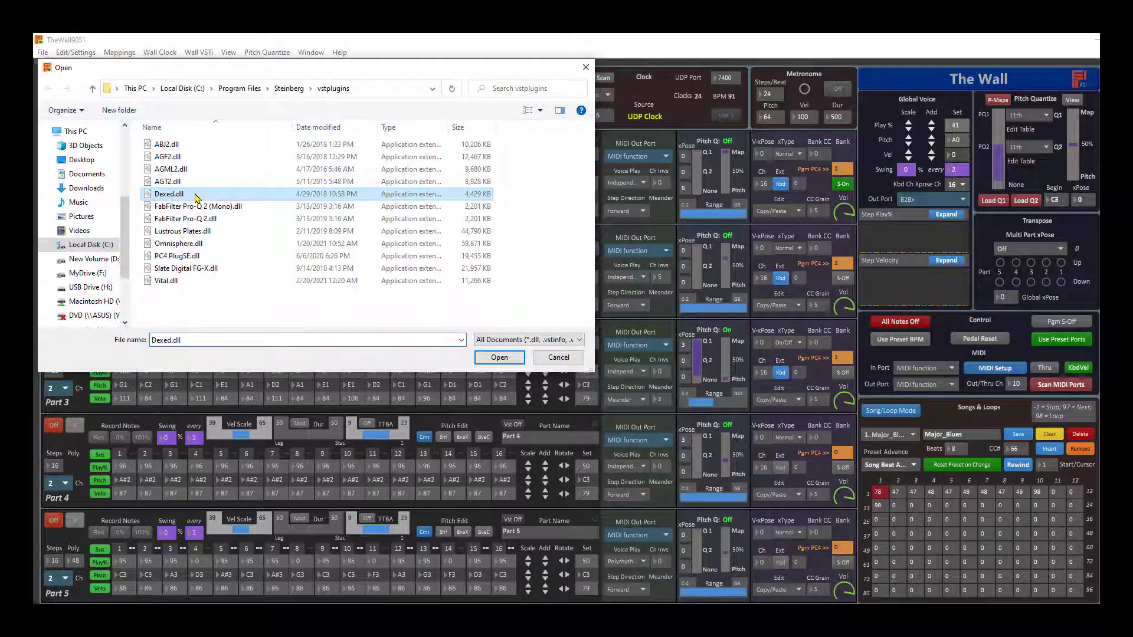
pyautogui.doubleClick(196, 195)
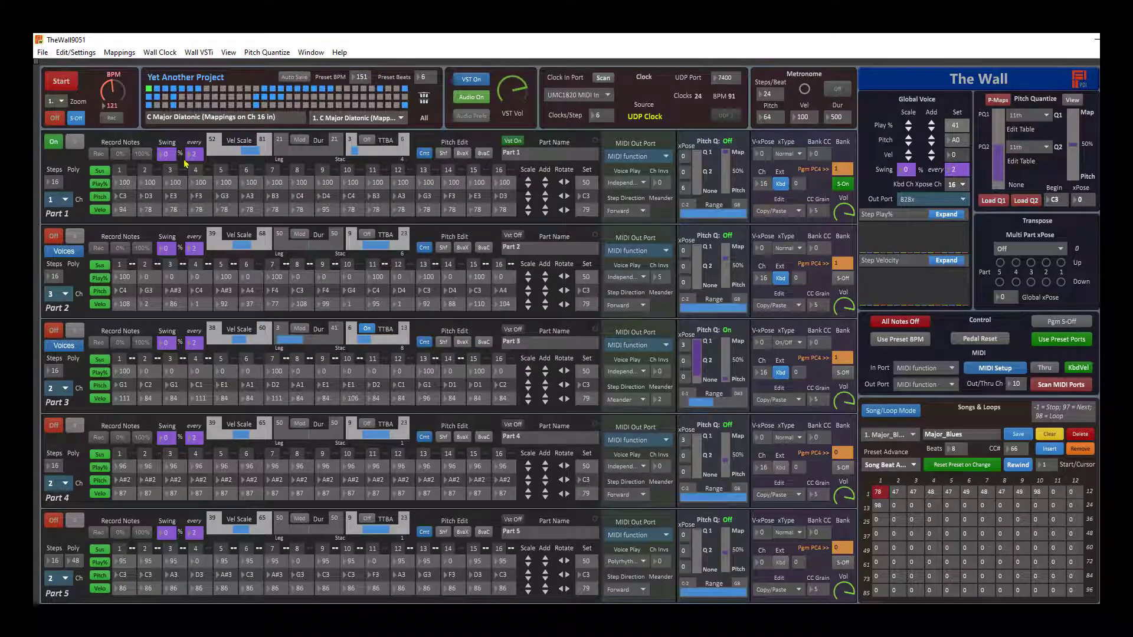
# View the loaded Dexed instrument in its edit window, moving it toward the middle of the sequencer, and close it.
pyautogui.click(204, 52)
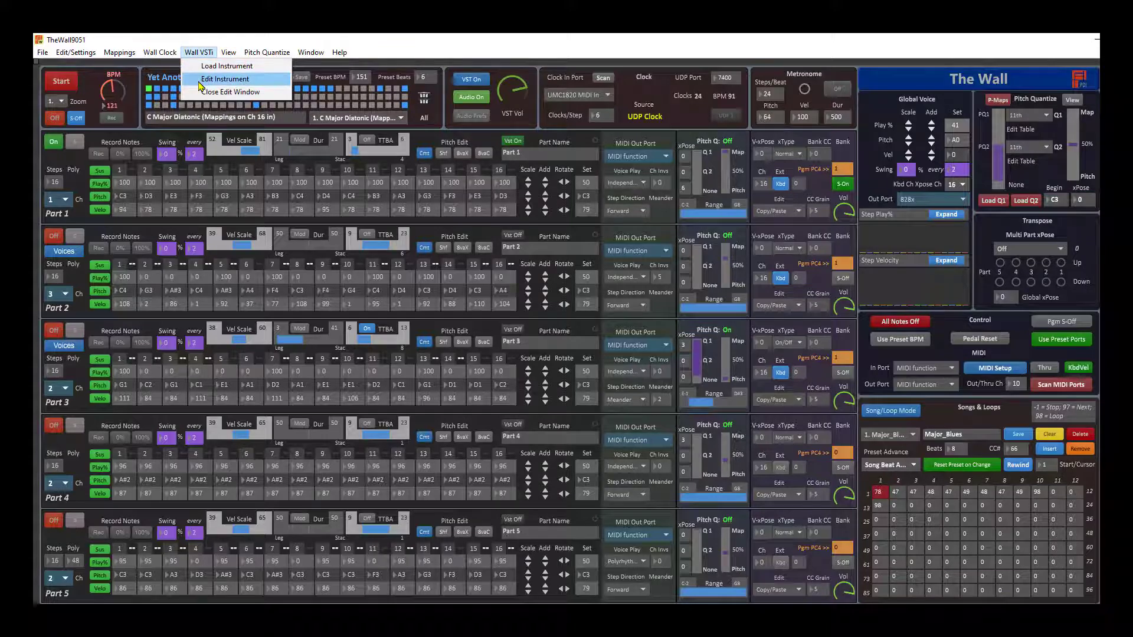
pyautogui.click(224, 79)
pyautogui.moveTo(357, 83); pyautogui.dragTo(568, 152)
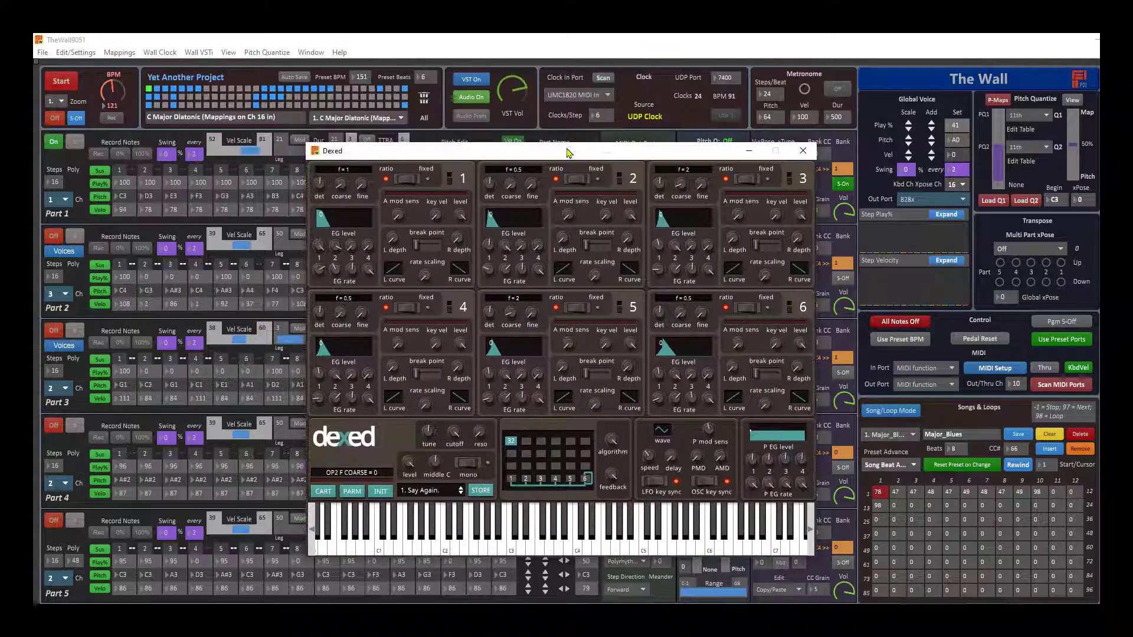
pyautogui.click(200, 53)
pyautogui.click(213, 94)
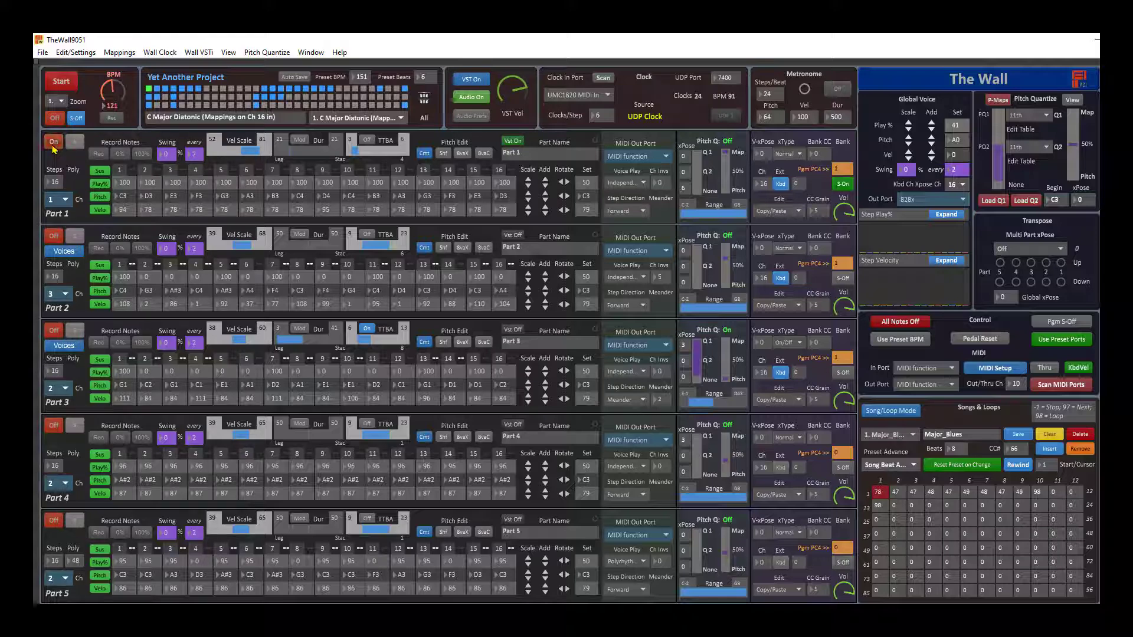
# Switch on Part 1 with its VST output enabled and adjust the overall VST volume slightly.
pyautogui.click(518, 141)
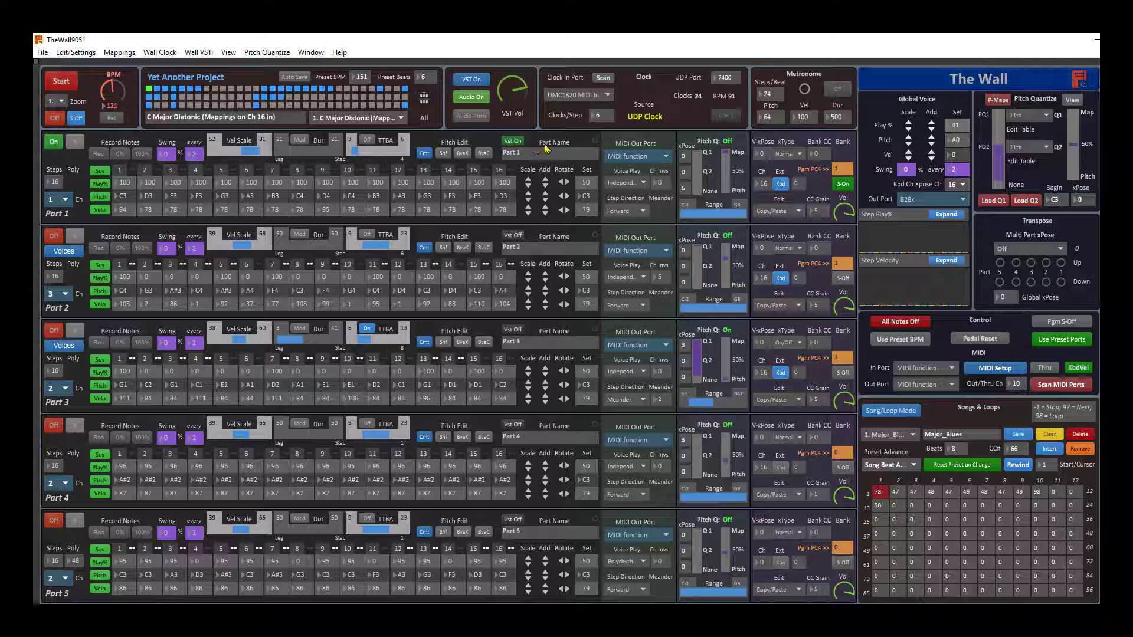
pyautogui.moveTo(522, 88)
pyautogui.mouseDown()
pyautogui.moveTo(505, 85)
pyautogui.moveTo(516, 89)
pyautogui.mouseUp()
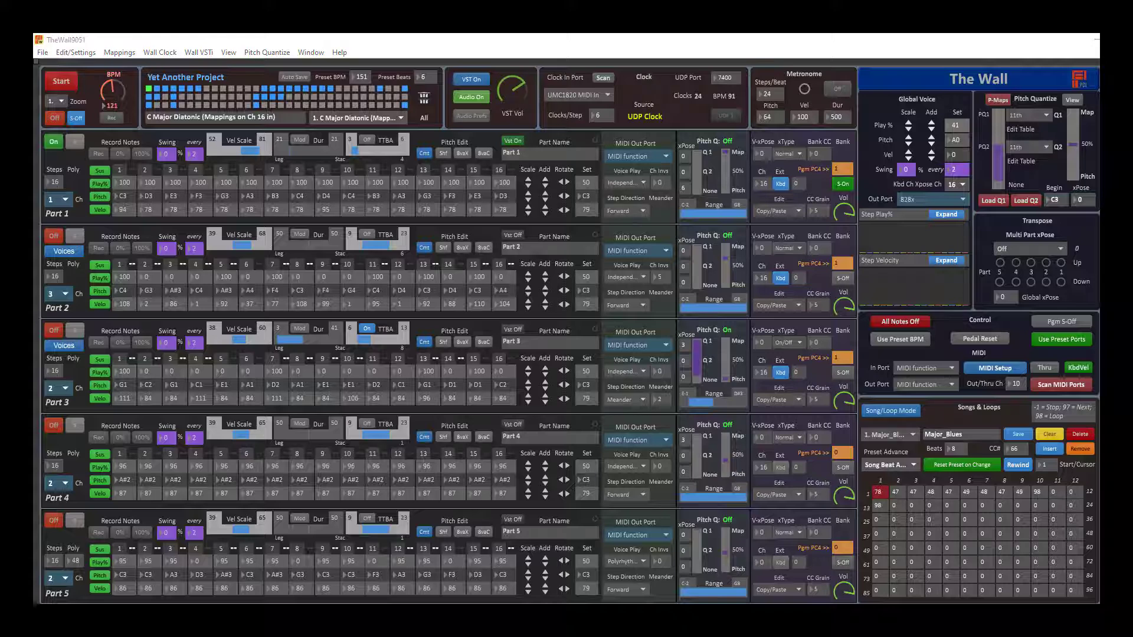
# Enlarge the sequencer view by one zoom level and return it to its normal size.
pyautogui.click(229, 53)
pyautogui.click(239, 65)
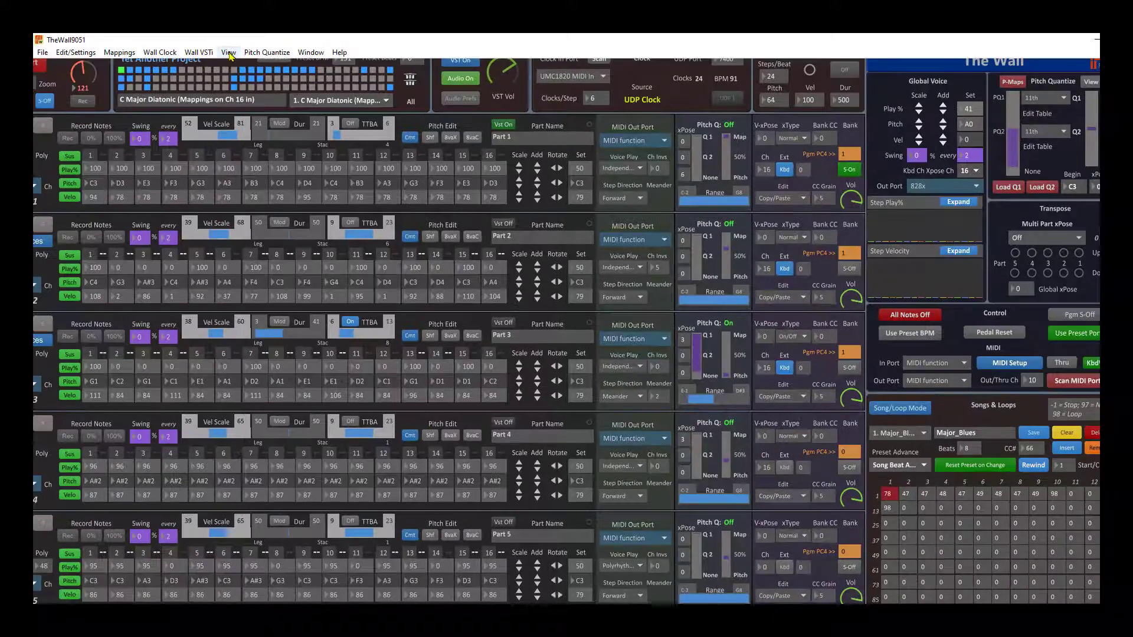
pyautogui.click(229, 53)
pyautogui.click(240, 81)
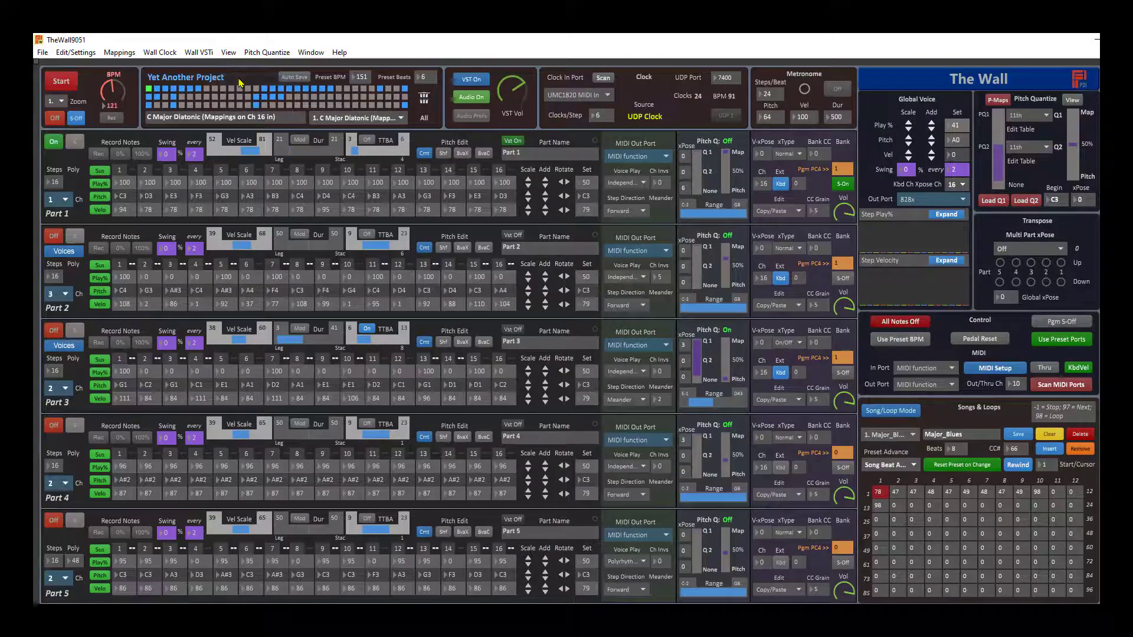
# Set the interface zoom factor to 0.8 and restore it to 1.
pyautogui.click(59, 101)
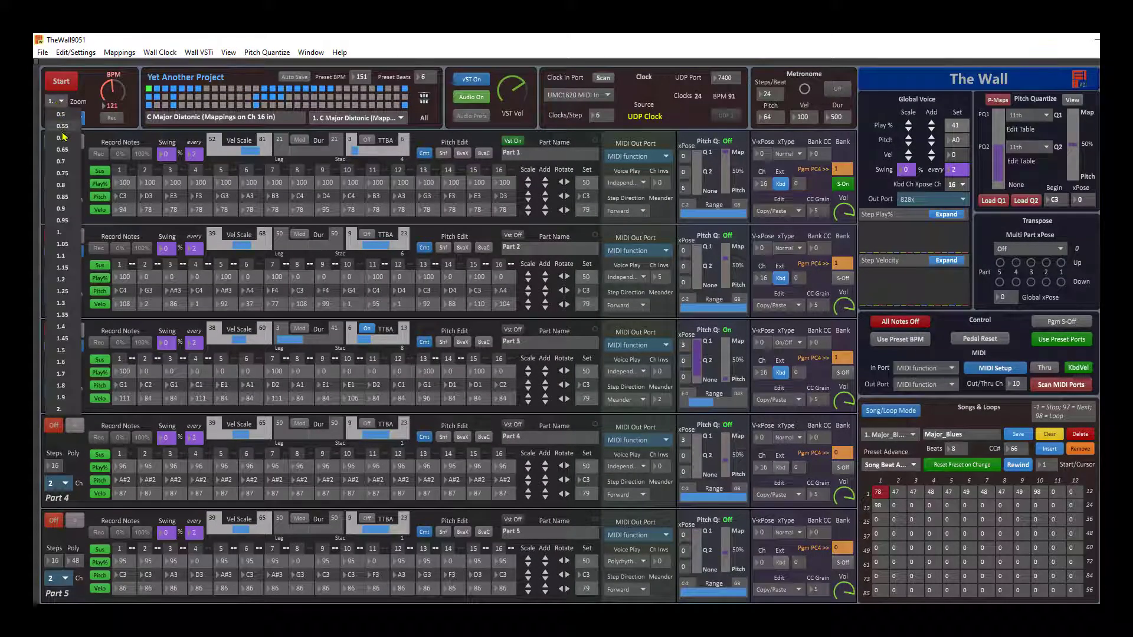
pyautogui.click(59, 186)
pyautogui.click(55, 95)
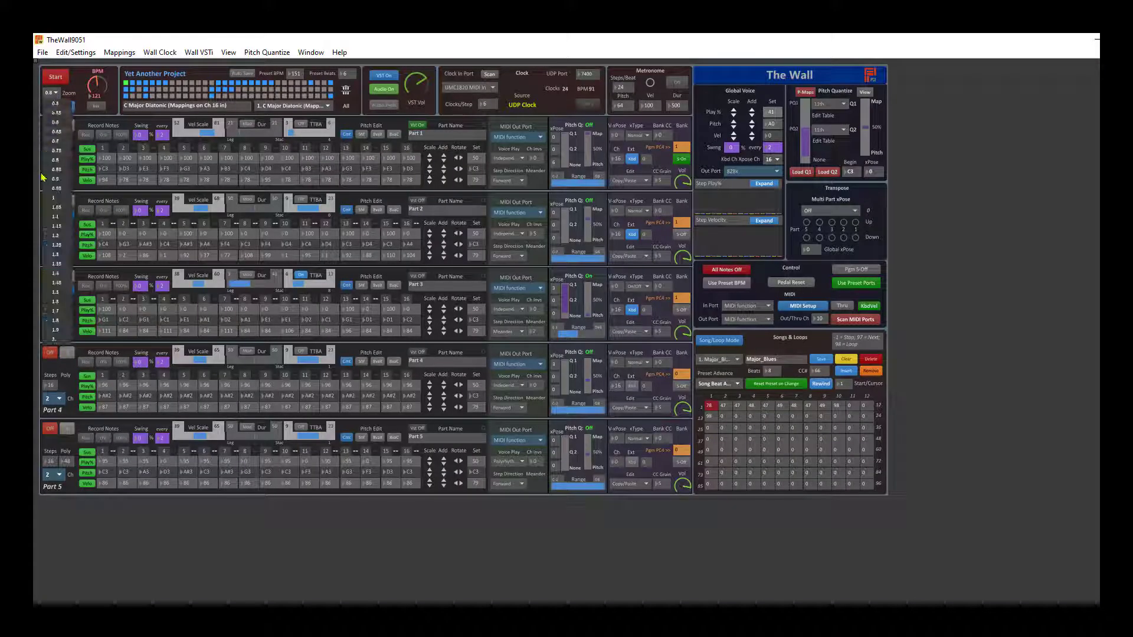
pyautogui.click(53, 198)
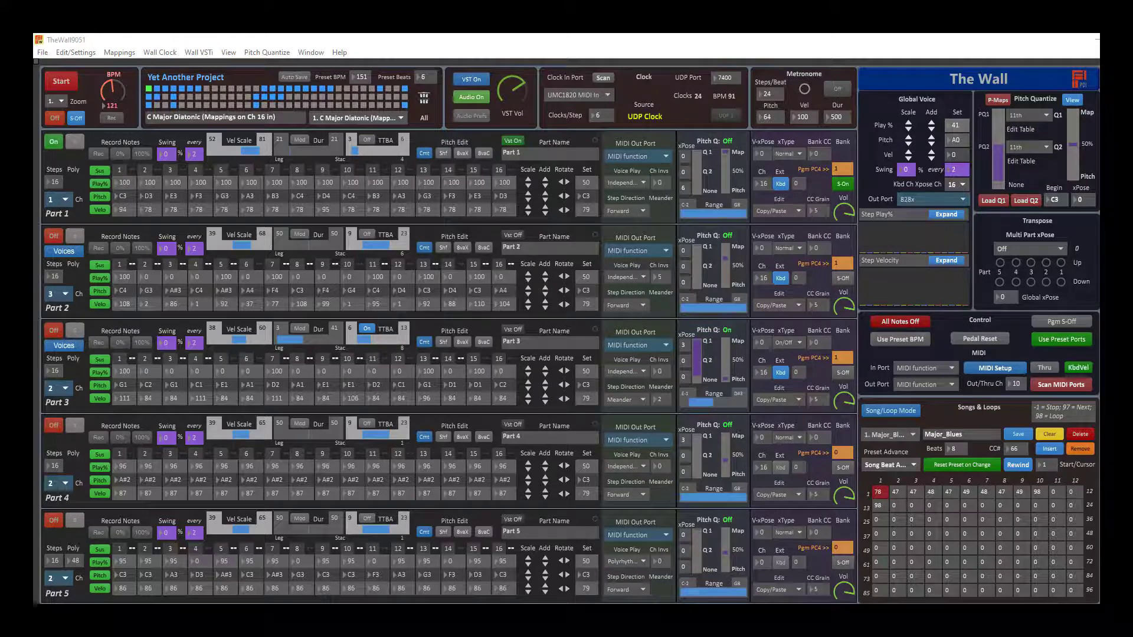
# View the project's pitch quantize scales as text, widening the text window slightly, and close it.
pyautogui.click(263, 53)
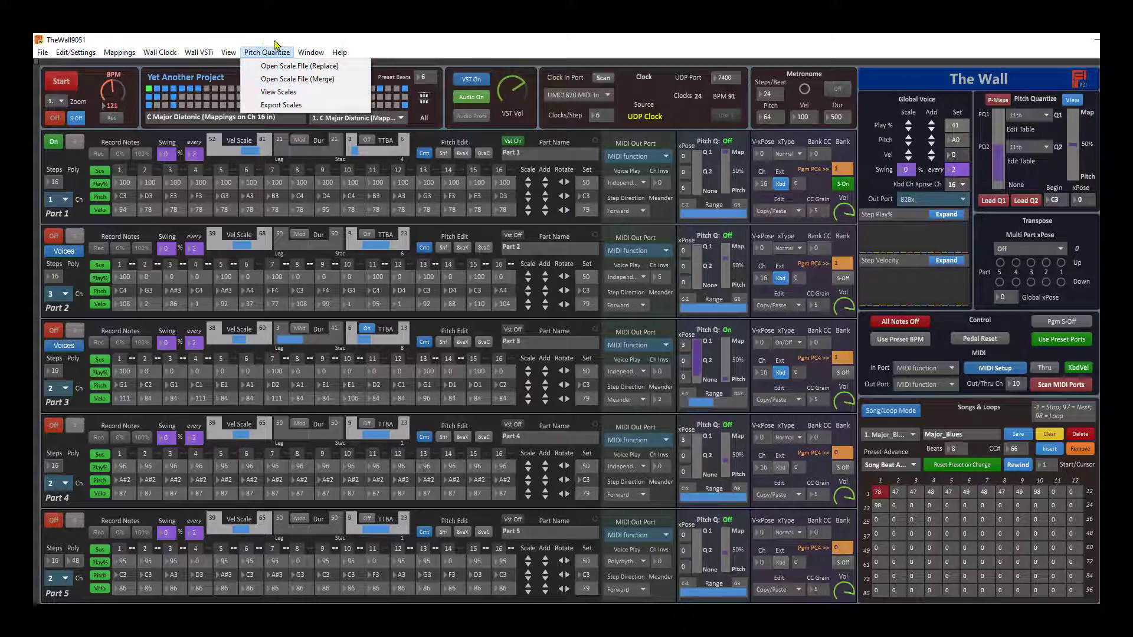
pyautogui.click(459, 50)
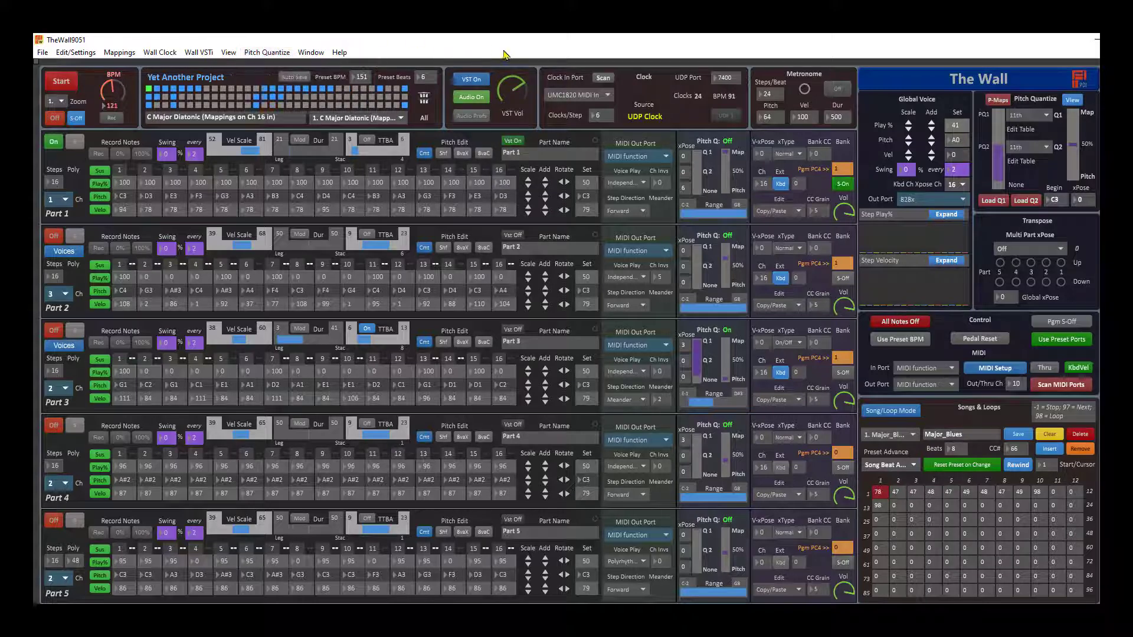
pyautogui.click(1073, 100)
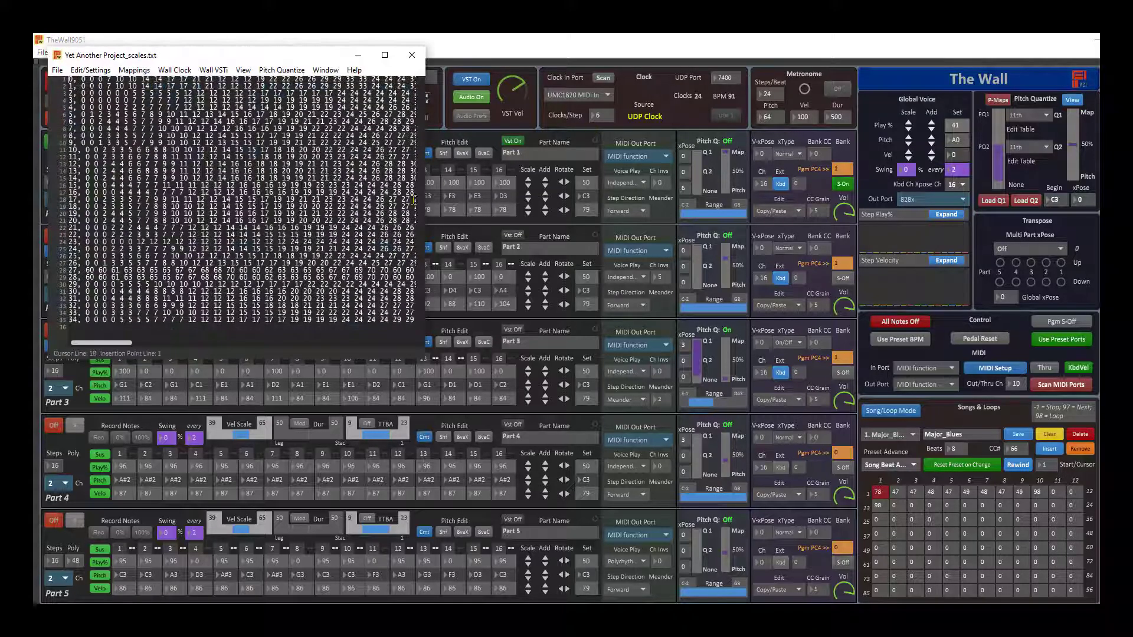
pyautogui.moveTo(424, 201); pyautogui.dragTo(437, 265)
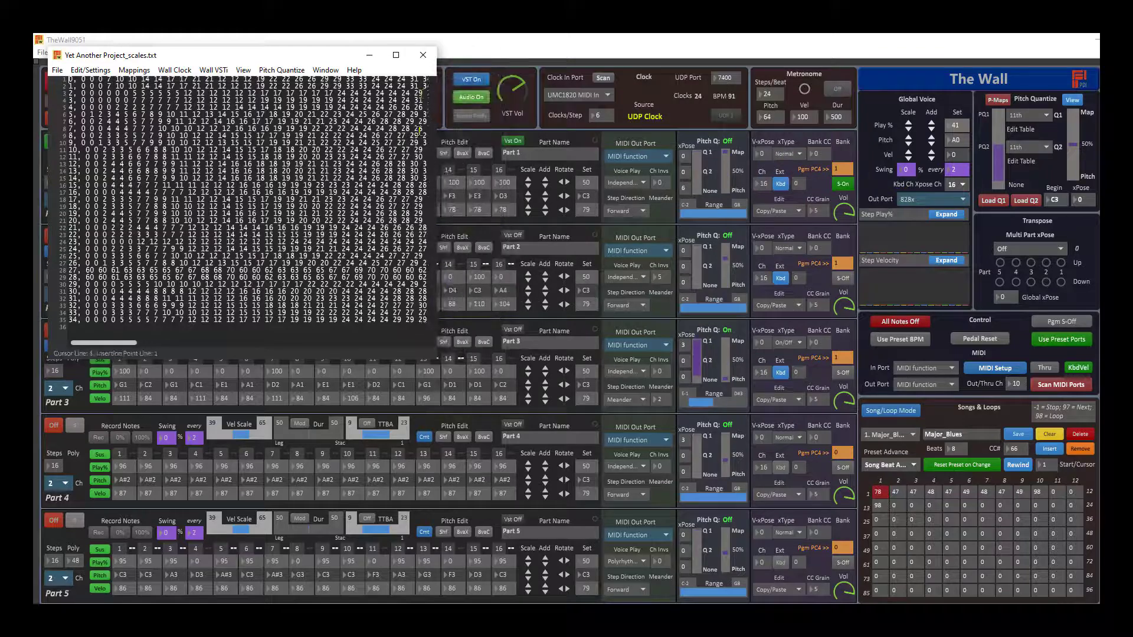
pyautogui.click(422, 56)
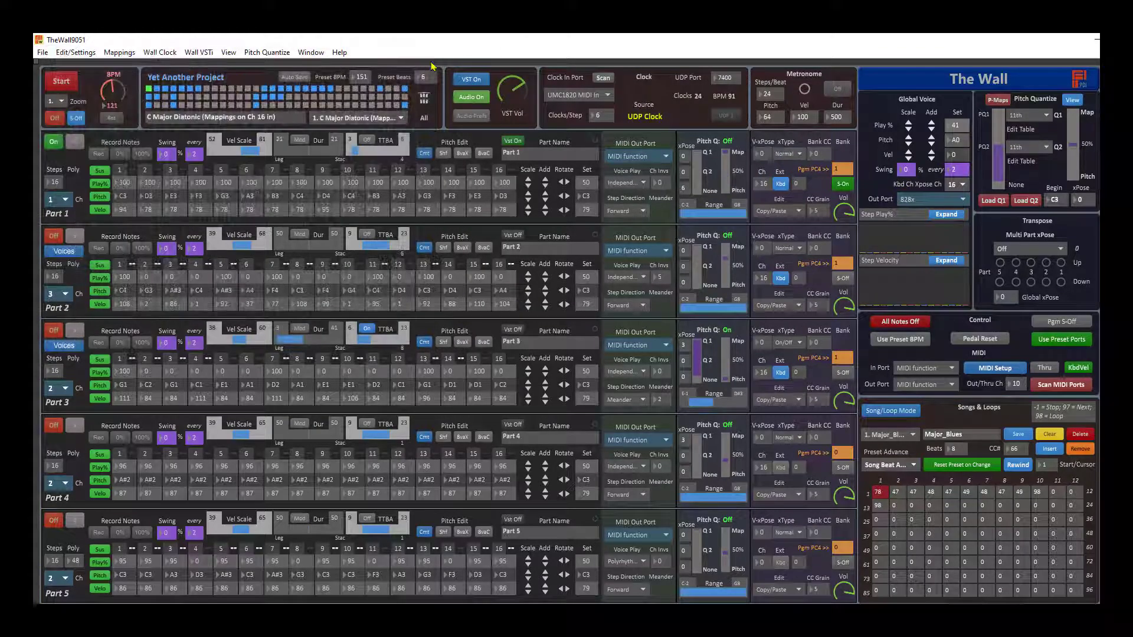
# Look through the scales available for pitch quantize tables Q1 and Q2, keeping 11th for both.
pyautogui.click(1038, 118)
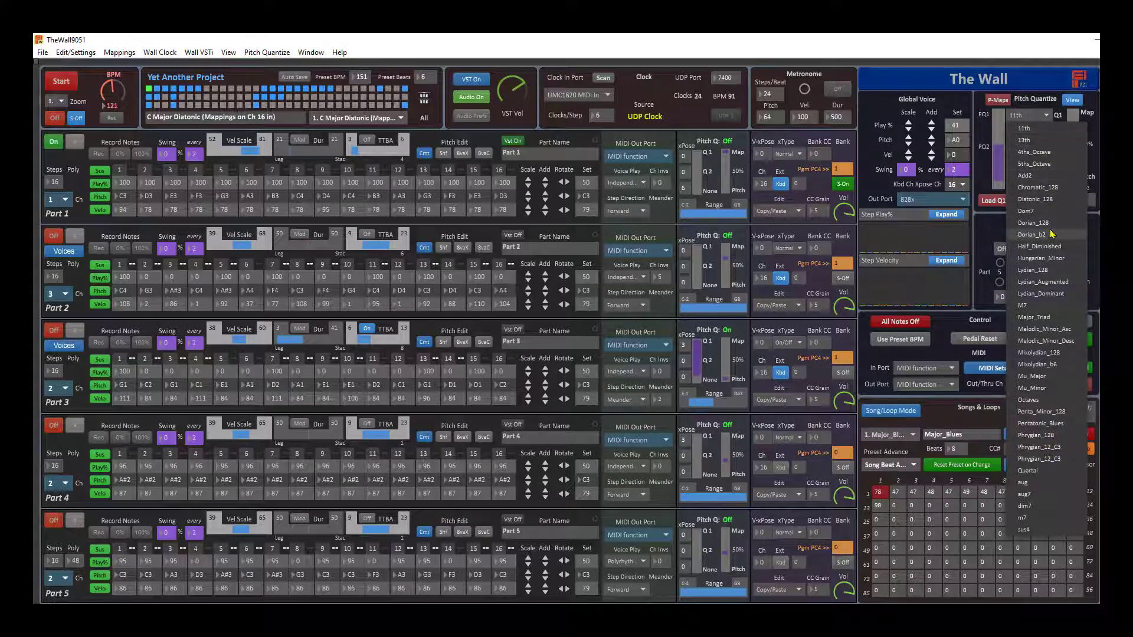
pyautogui.click(1029, 135)
pyautogui.click(1037, 147)
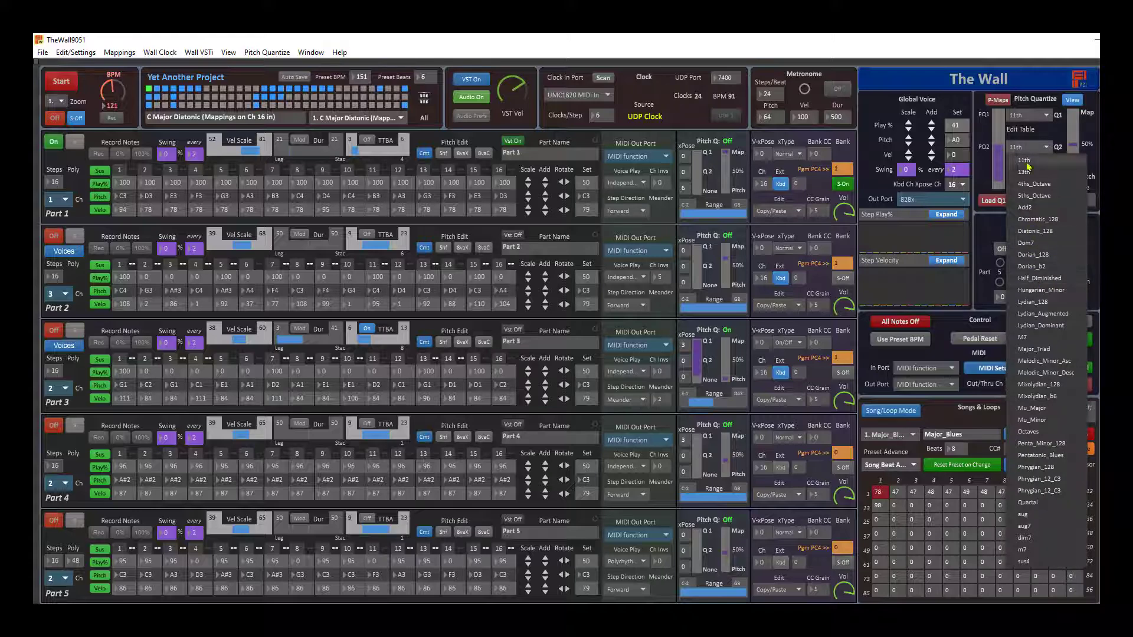
pyautogui.click(1055, 131)
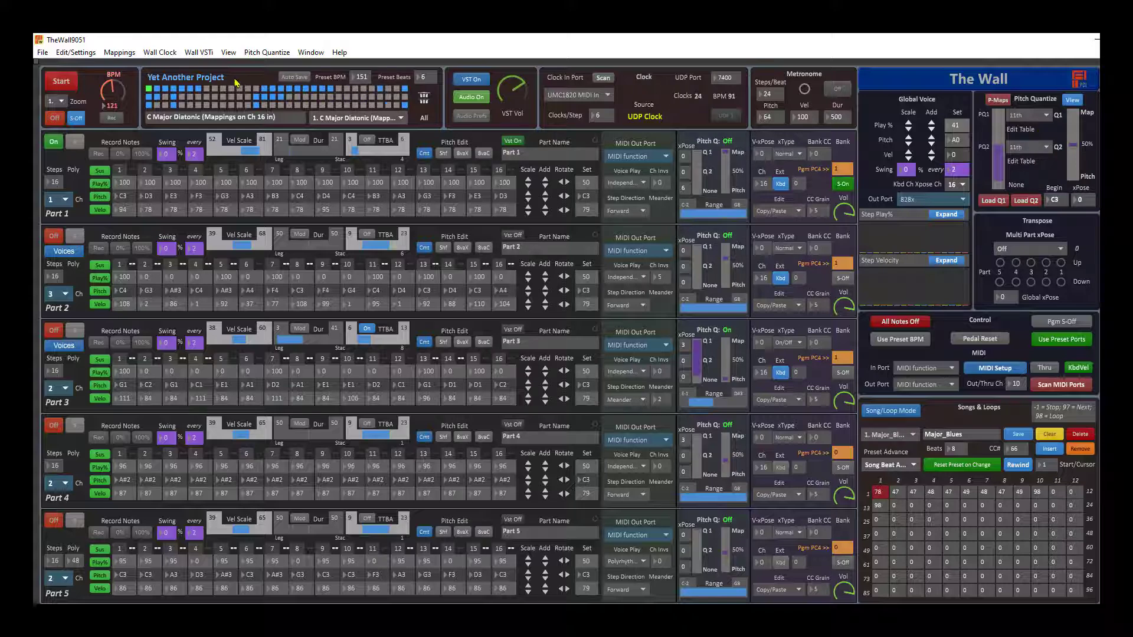
# Replace the pitch quantize scales with those in Yet Another Project_scales.txt.
pyautogui.click(273, 53)
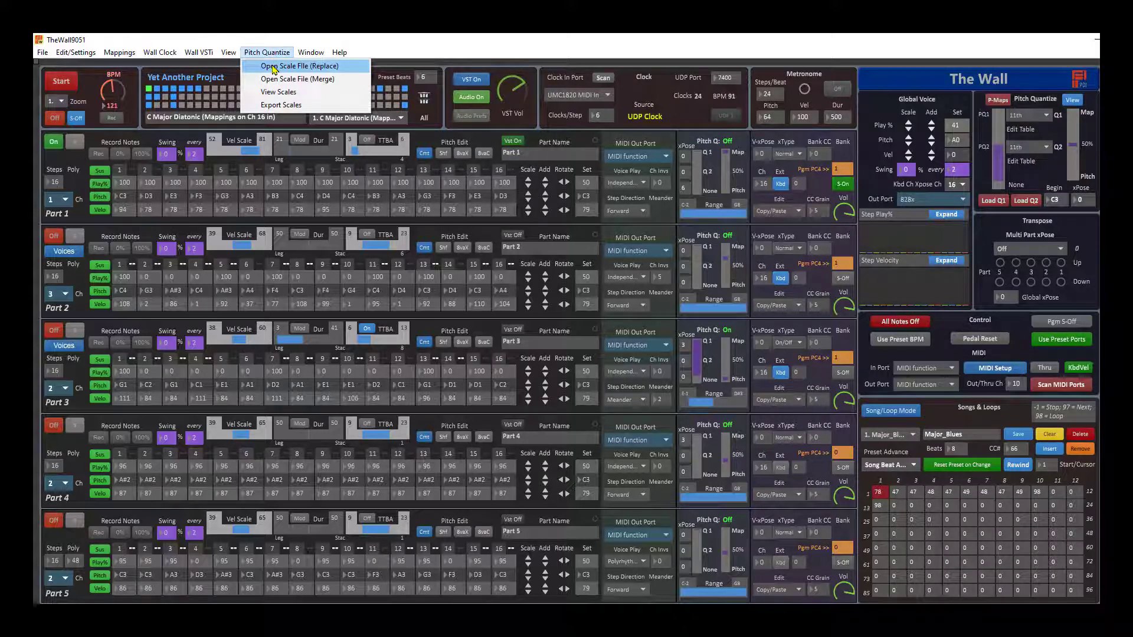
pyautogui.click(273, 67)
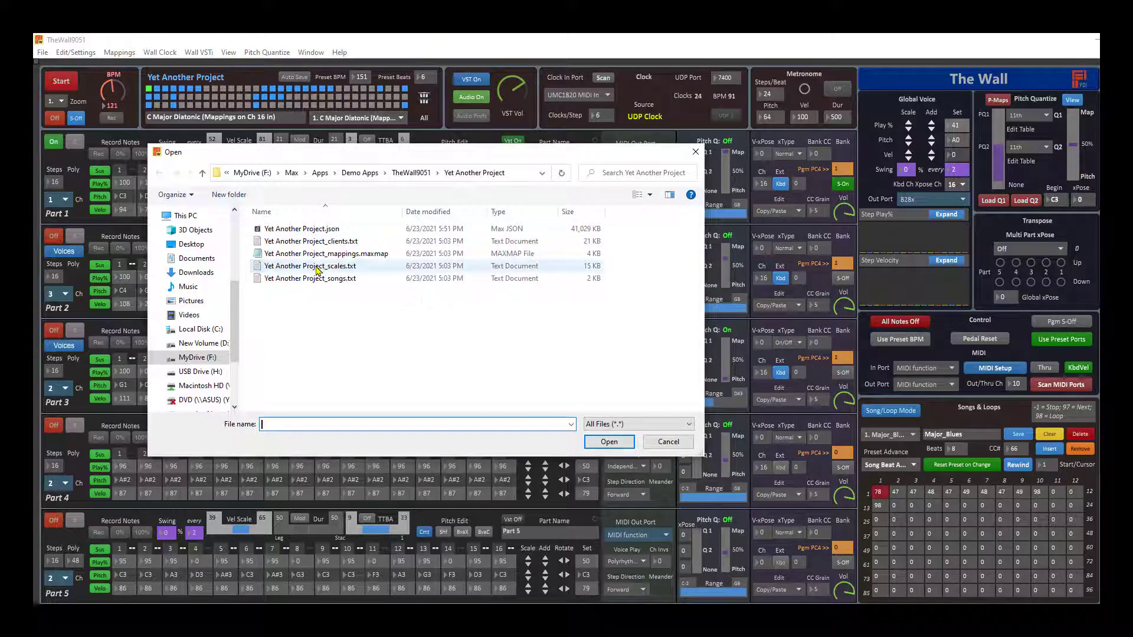
pyautogui.click(317, 267)
pyautogui.doubleClick(317, 267)
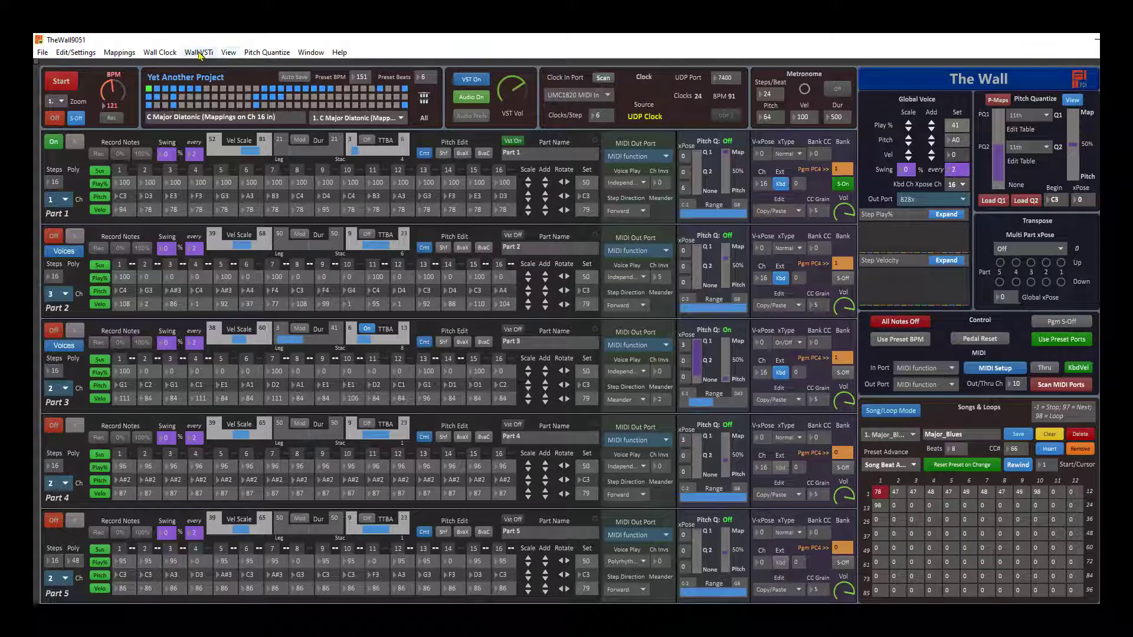
# Merge Yet Another Project_scales.txt into the pitch quantize scales and check the Q1 scale list.
pyautogui.click(284, 53)
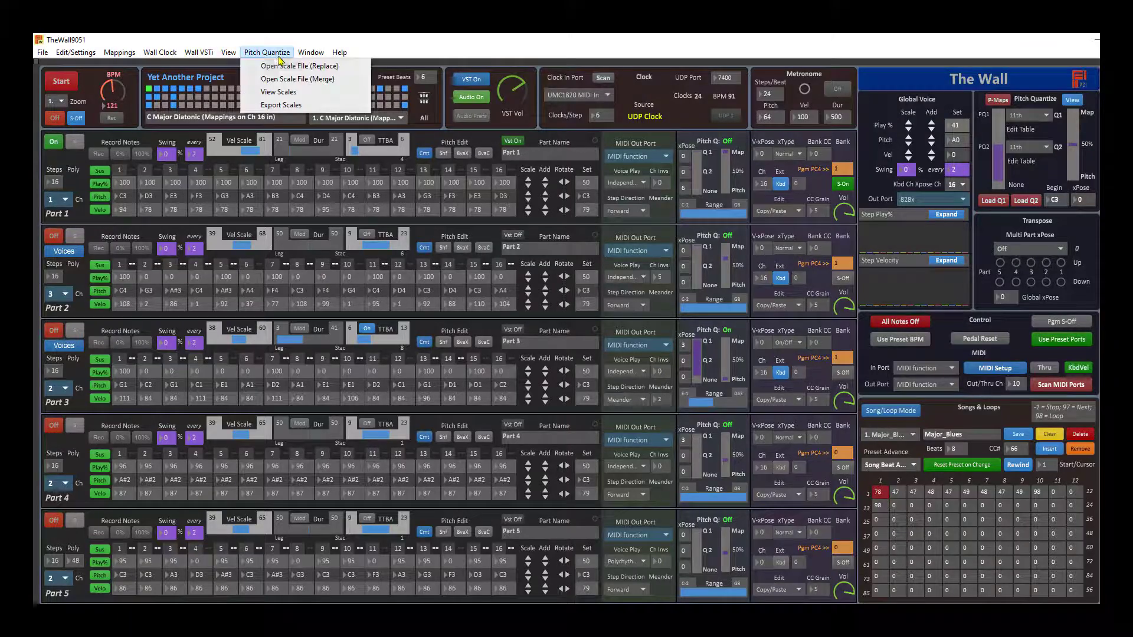
pyautogui.click(288, 81)
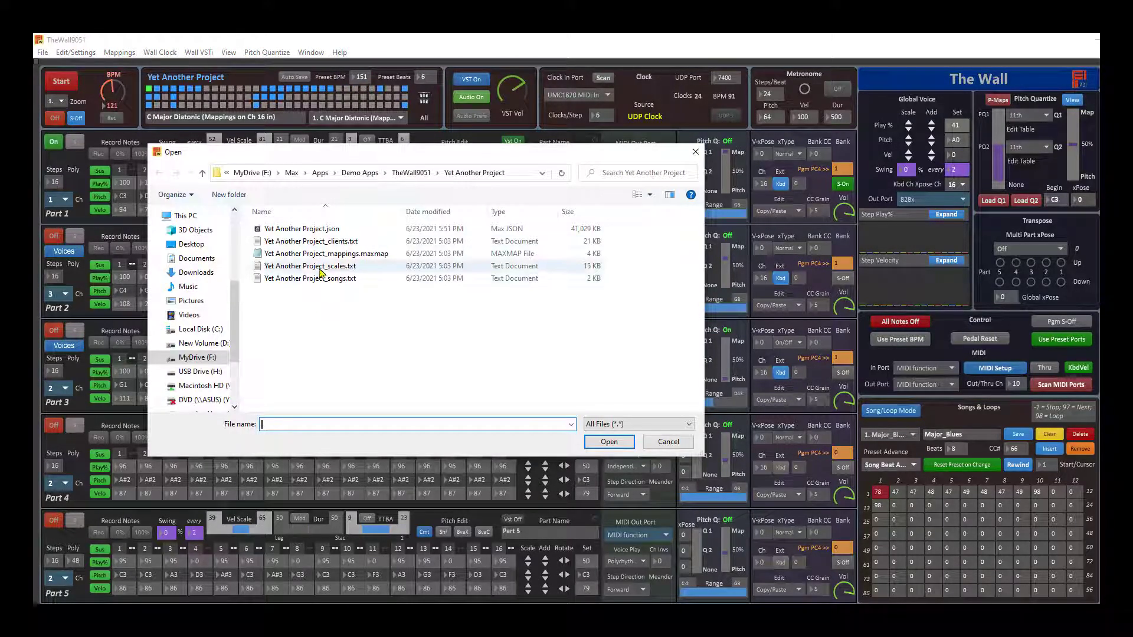
pyautogui.doubleClick(320, 270)
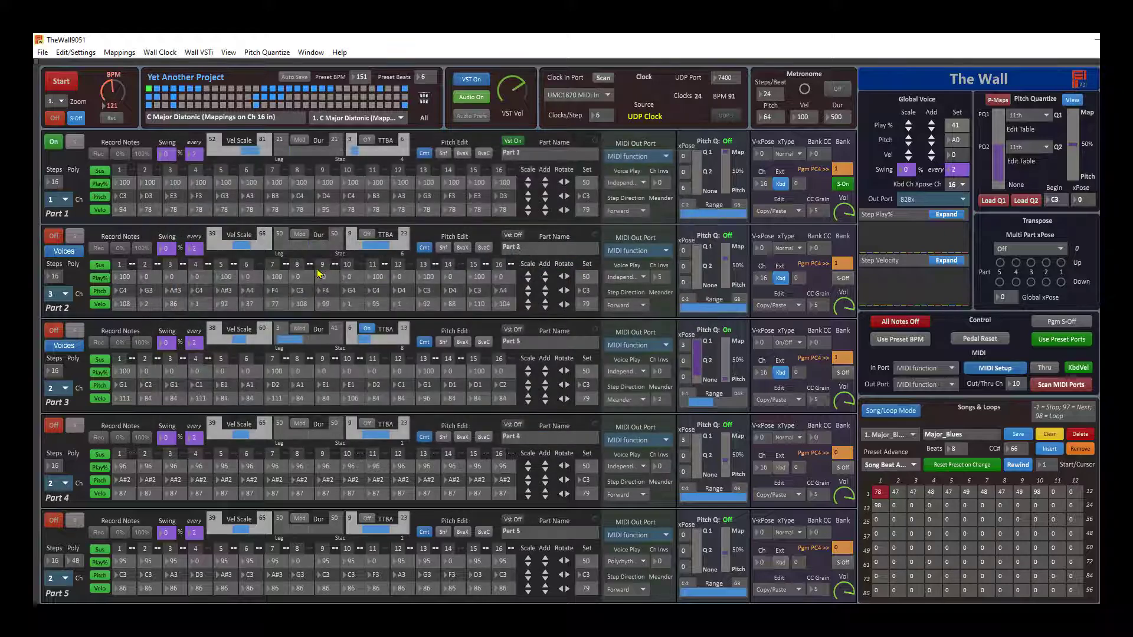
pyautogui.click(1047, 115)
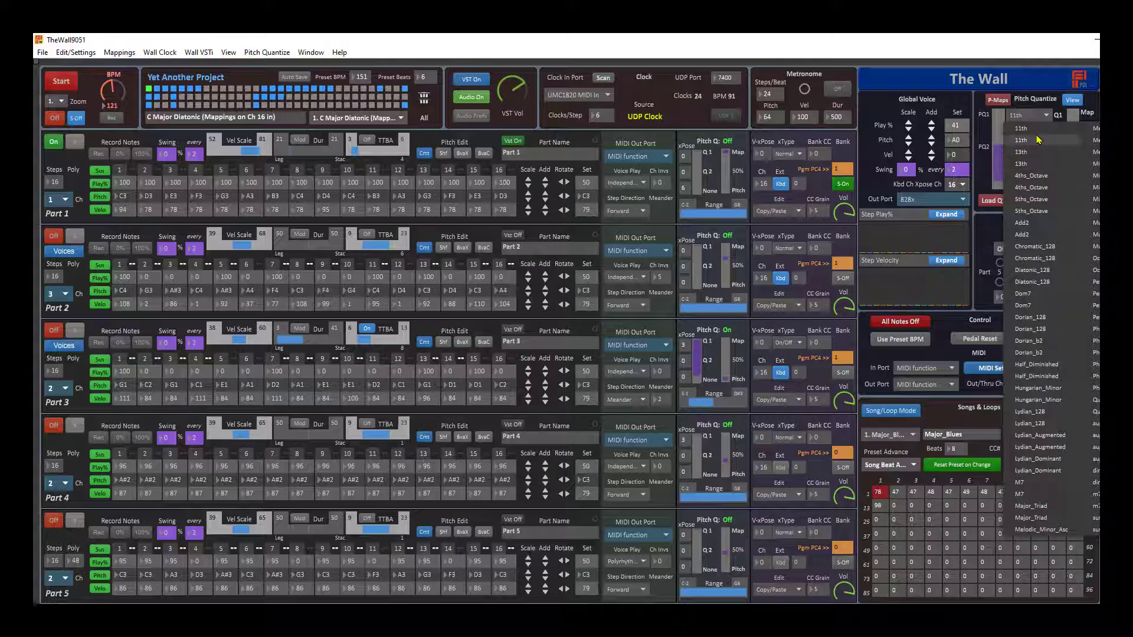
pyautogui.click(1036, 96)
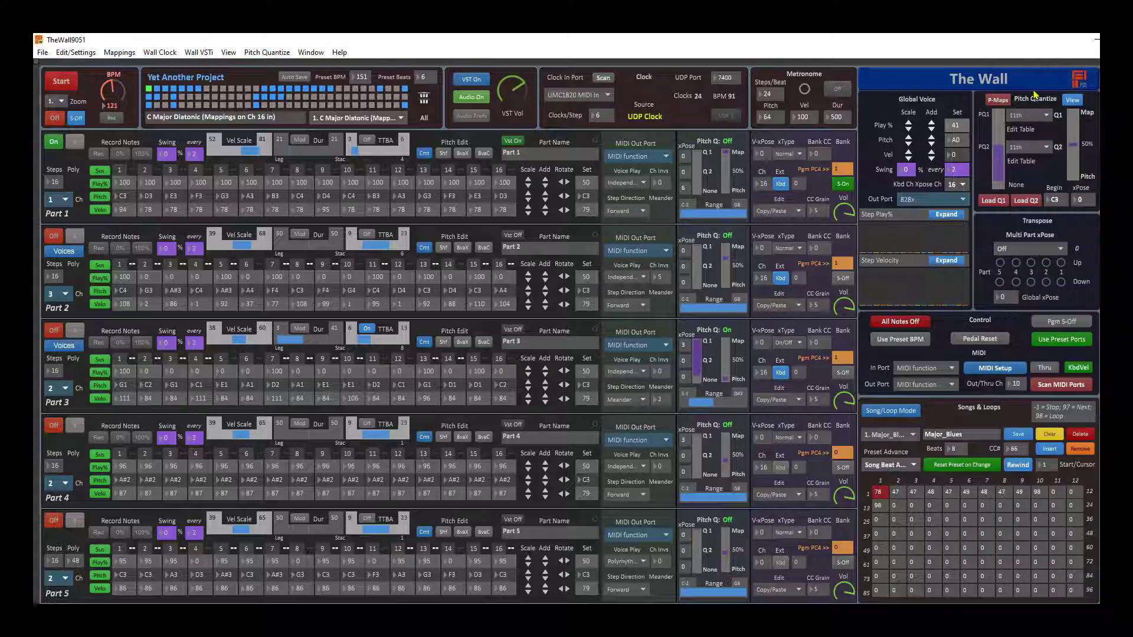
# View the merged pitch quantize scales as text in a much wider window and close it.
pyautogui.click(267, 52)
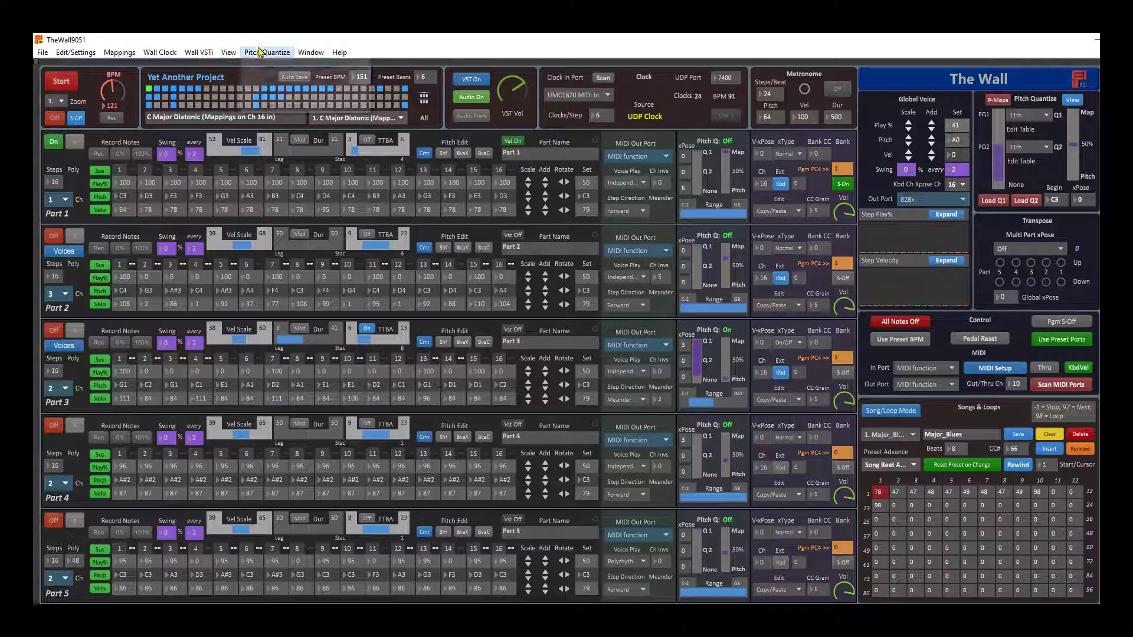
pyautogui.click(278, 91)
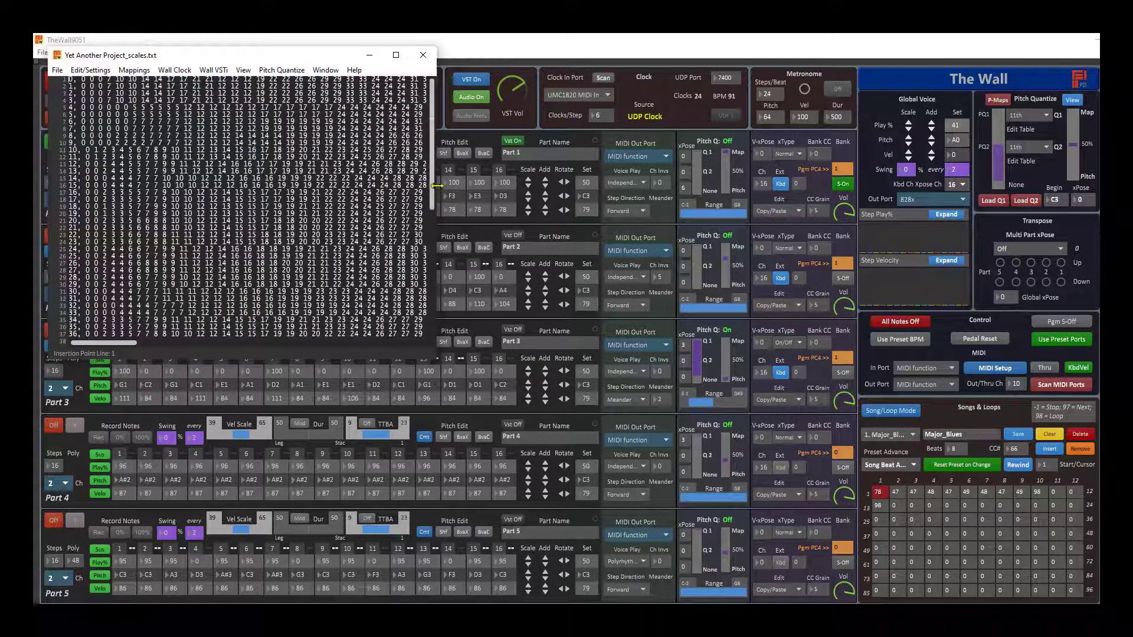
pyautogui.moveTo(437, 190); pyautogui.dragTo(650, 228)
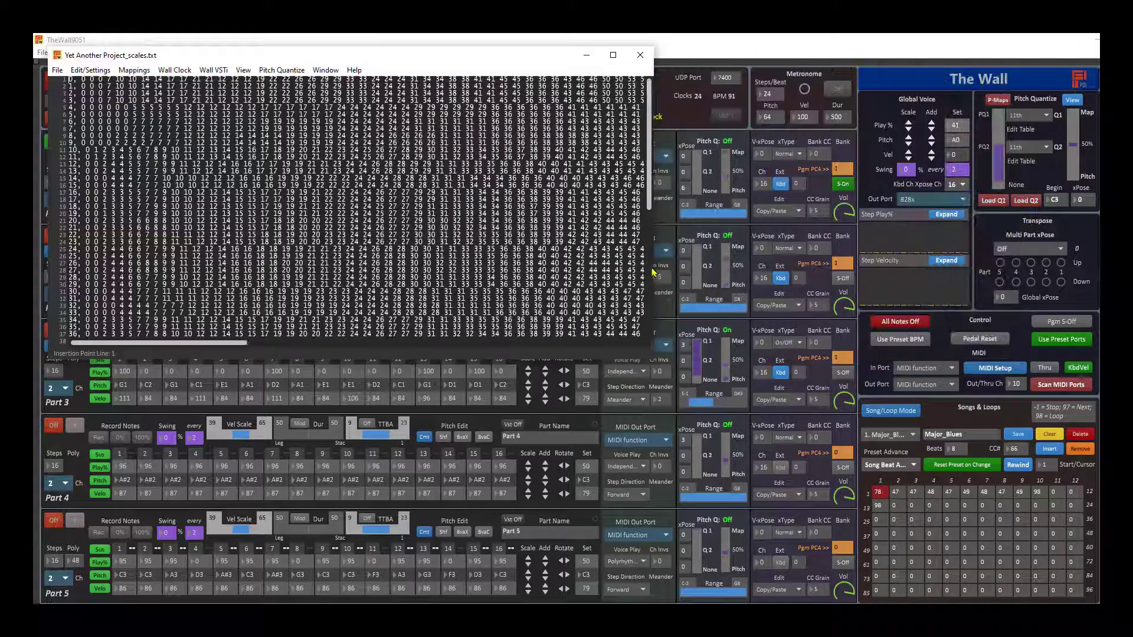
pyautogui.click(636, 55)
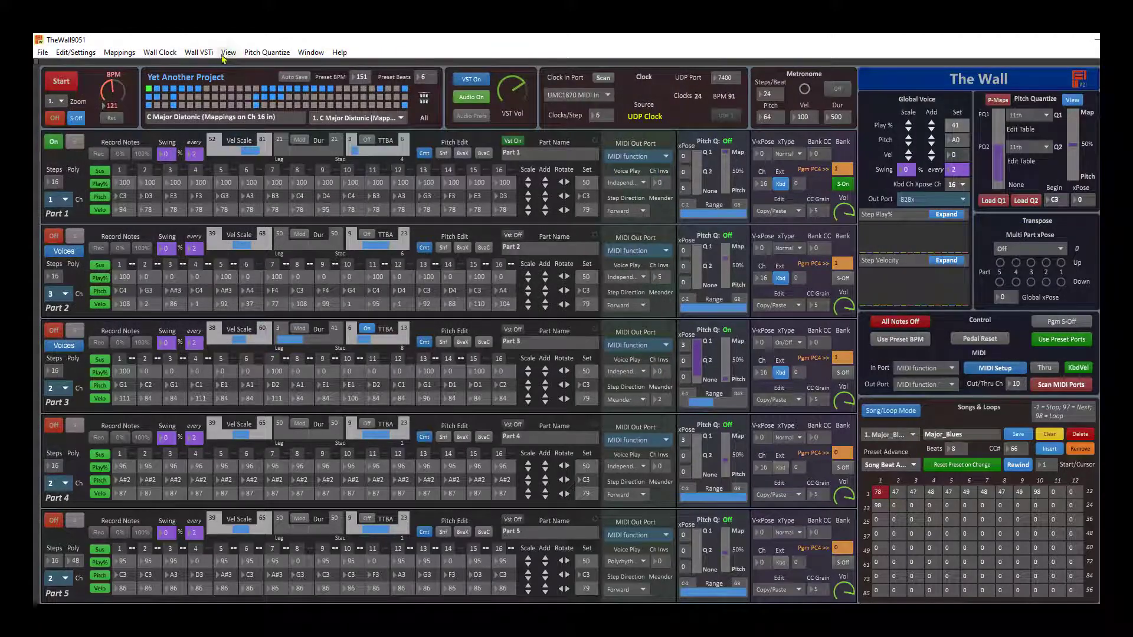
# Start exporting the scales to the TheWall9050 folder, select WallMerc.txt as the target file, and cancel the export.
pyautogui.click(254, 53)
pyautogui.click(281, 104)
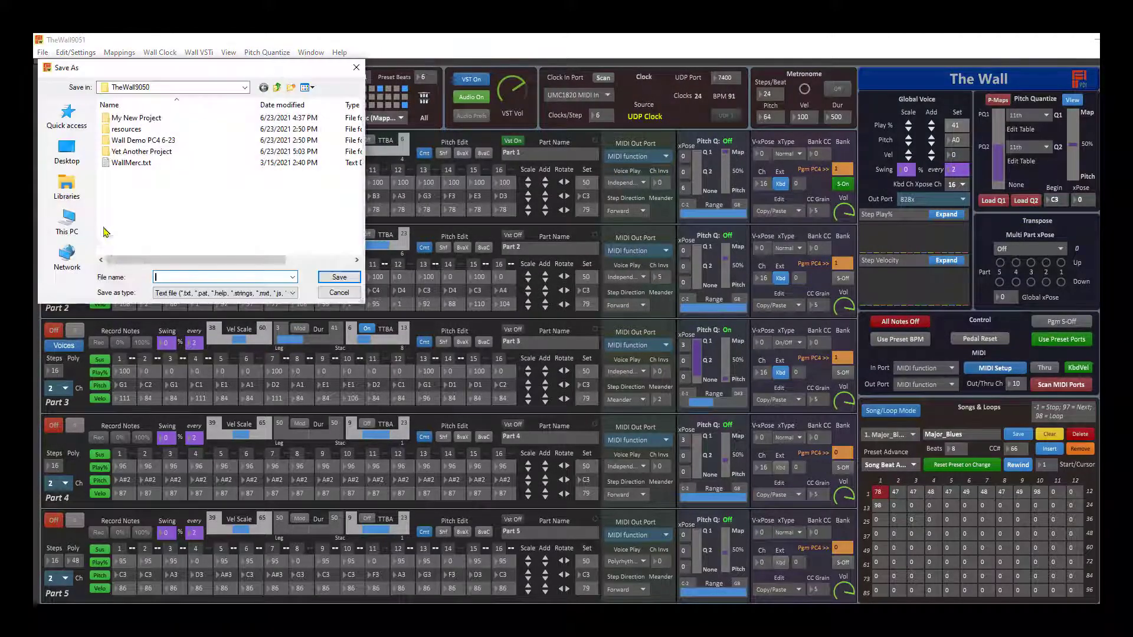
pyautogui.click(164, 166)
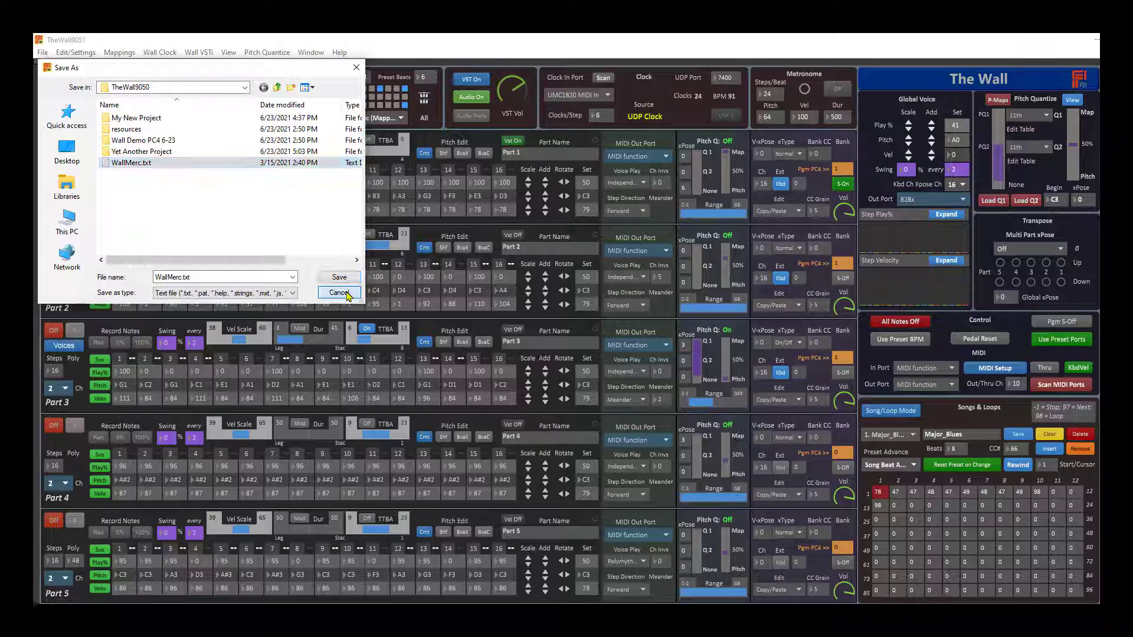
pyautogui.click(339, 294)
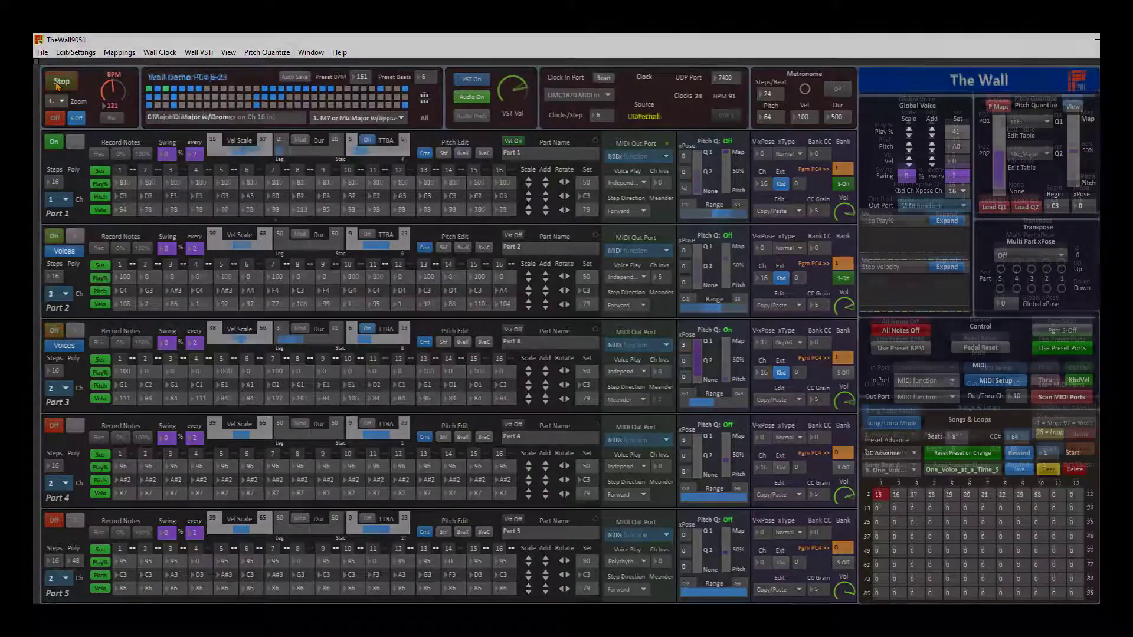